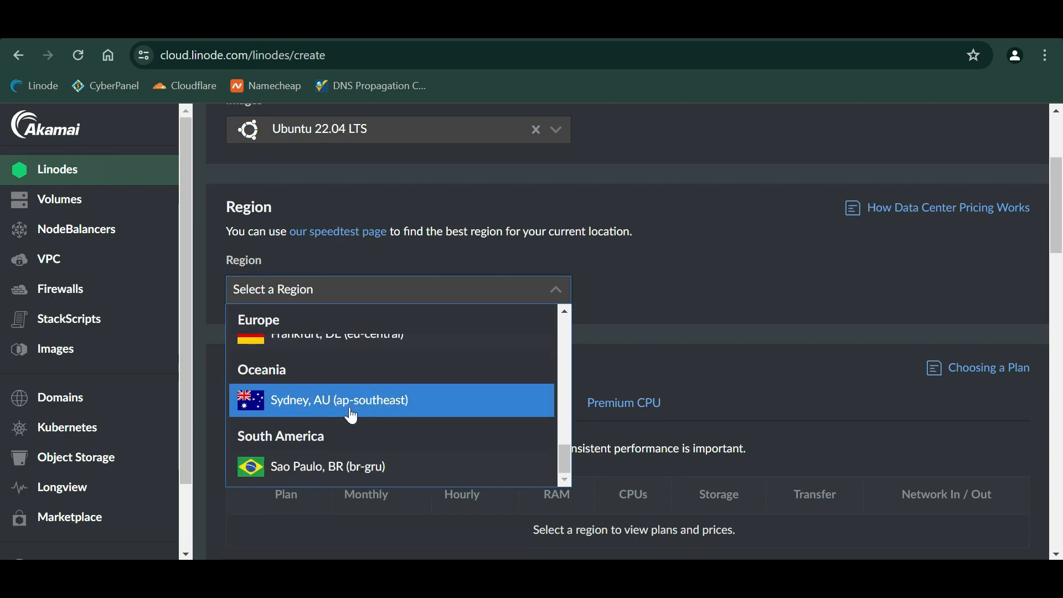
# - Set the region to Sydney, AU (ap-southeast) and choose the Shared CPU Nanode 1 GB plan at $5/month
pyautogui.click(352, 416)
pyautogui.scroll(-3, 438, 371)
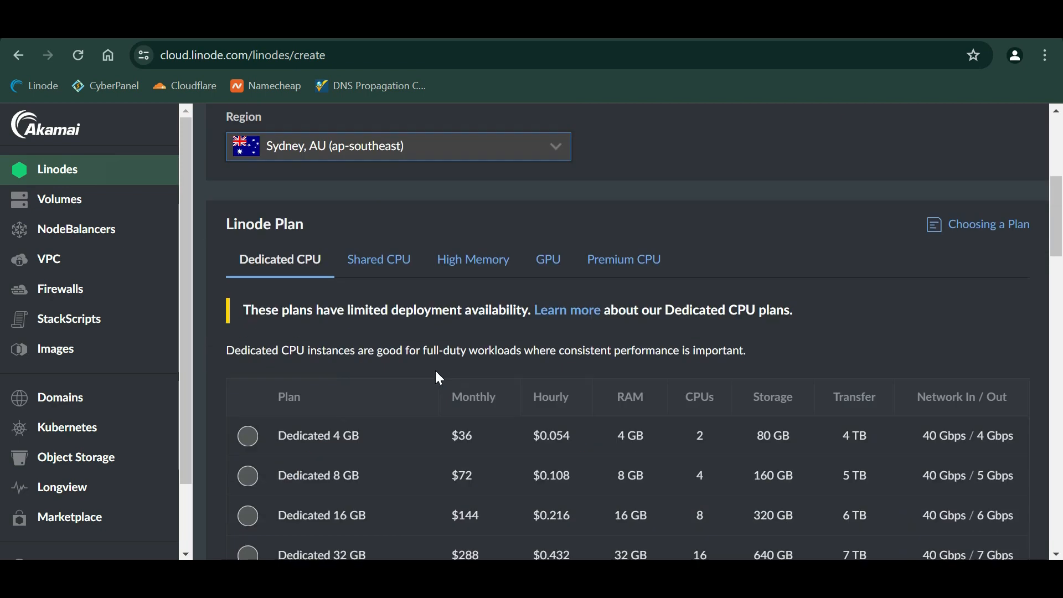
pyautogui.click(387, 281)
pyautogui.scroll(-2, 366, 266)
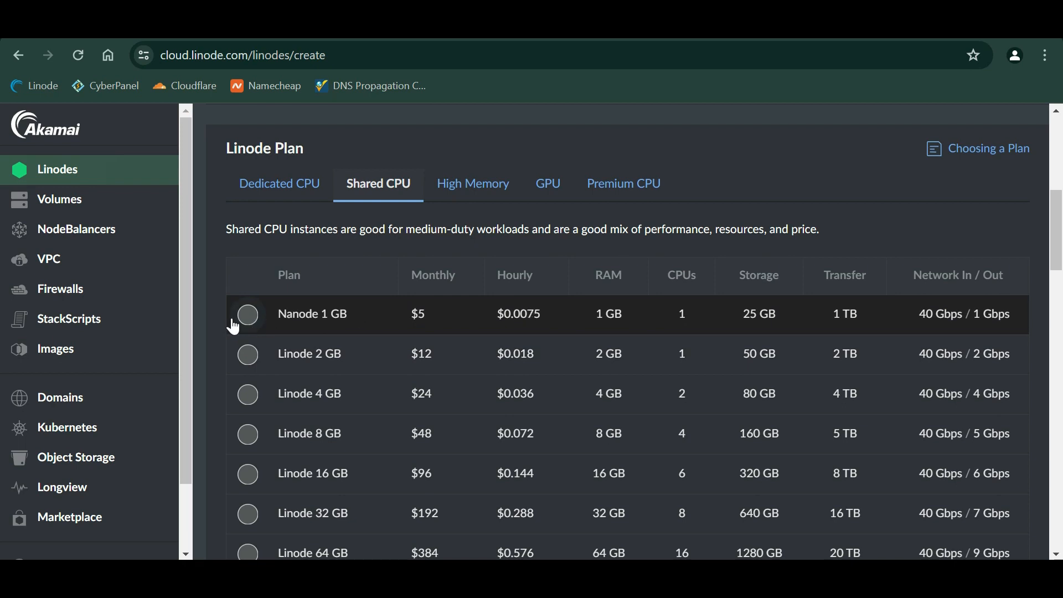
pyautogui.click(242, 322)
pyautogui.scroll(-8, 337, 335)
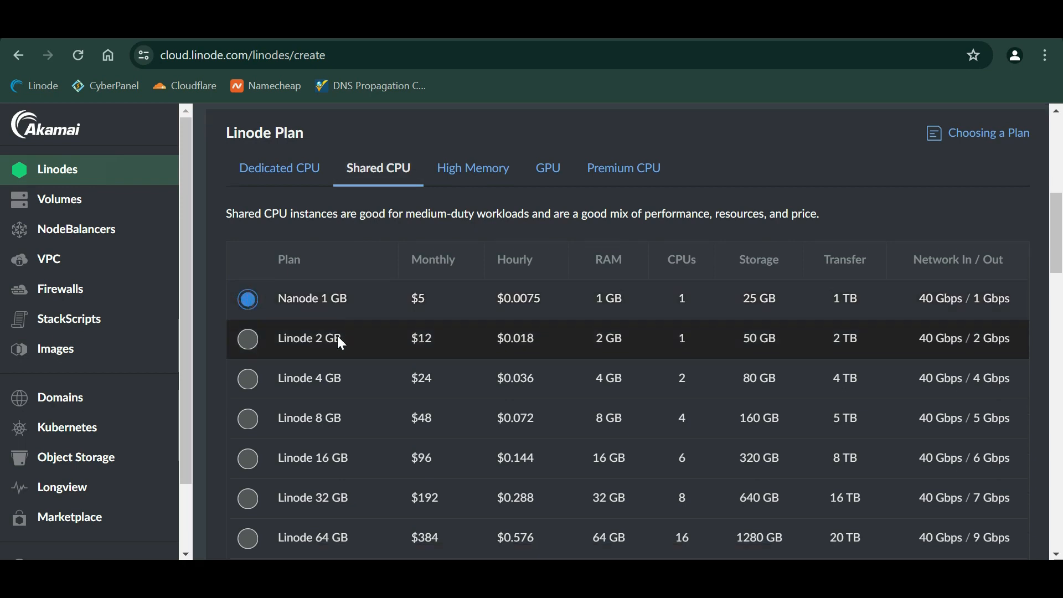
# - Change the Linode label to ubuntu-ap-cyberpanel
pyautogui.click(354, 246)
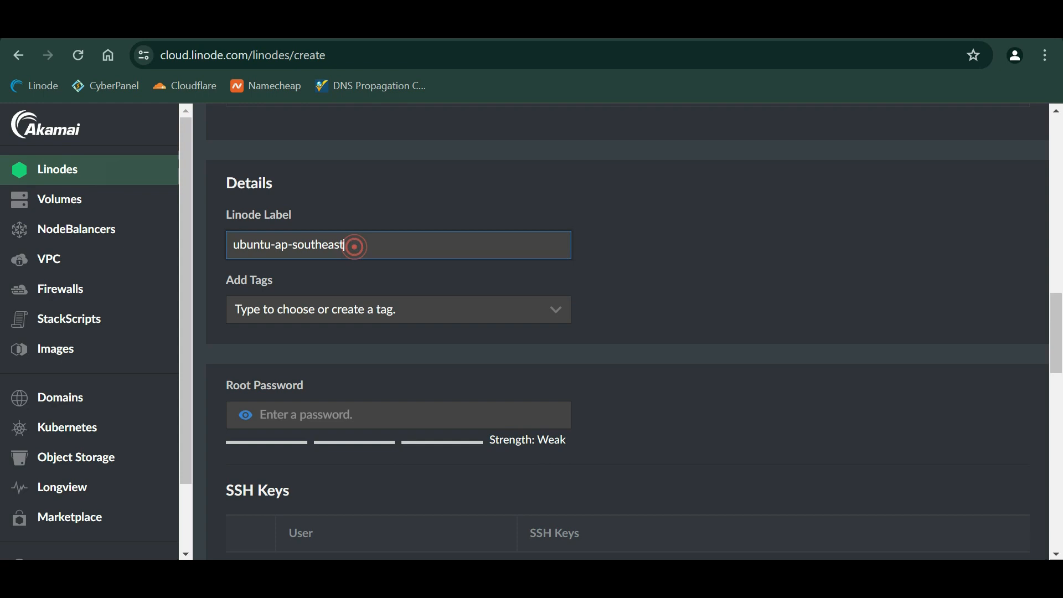
pyautogui.press('BackSpace')
pyautogui.press('BackSpace')
pyautogui.press('BackSpace')
pyautogui.press('BackSpace')
pyautogui.press('BackSpace')
pyautogui.press('BackSpace')
pyautogui.press('BackSpace')
pyautogui.press('BackSpace')
pyautogui.press('BackSpace')
pyautogui.press('BackSpace')
pyautogui.write('-cal')
pyautogui.press('BackSpace')
pyautogui.press('BackSpace')
pyautogui.press('BackSpace')
pyautogui.write('yber')
pyautogui.press('BackSpace')
pyautogui.press('BackSpace')
pyautogui.press('BackSpace')
pyautogui.press('BackSpace')
pyautogui.write('cyberpanel')
# - Enter a root password and scroll down to the summary, highlighting the SMTP ports restriction notice
pyautogui.scroll(-3, 635, 337)
pyautogui.click(391, 285)
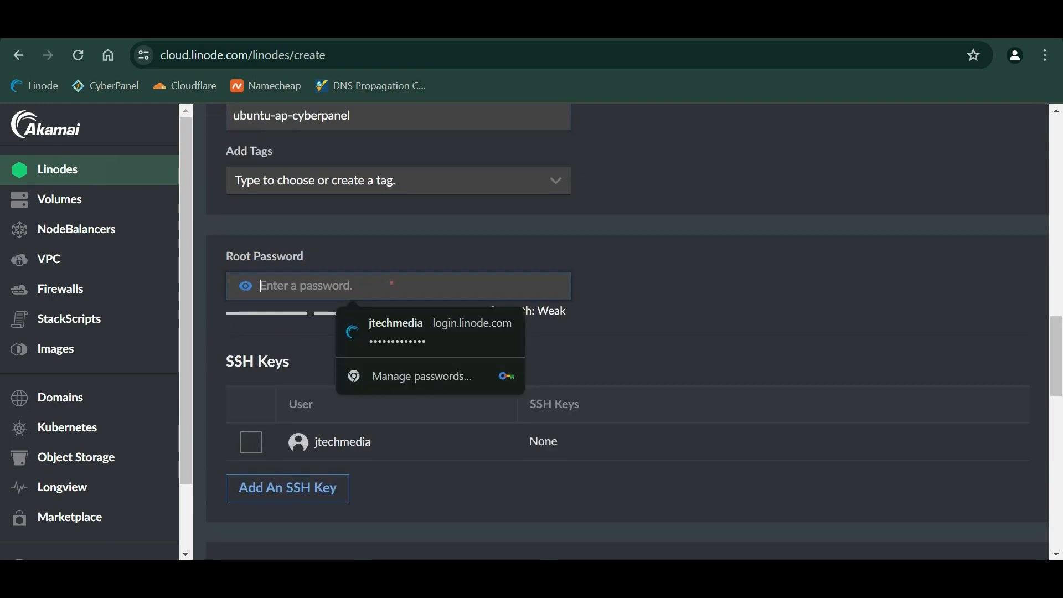
pyautogui.write('•••••••••••••••')
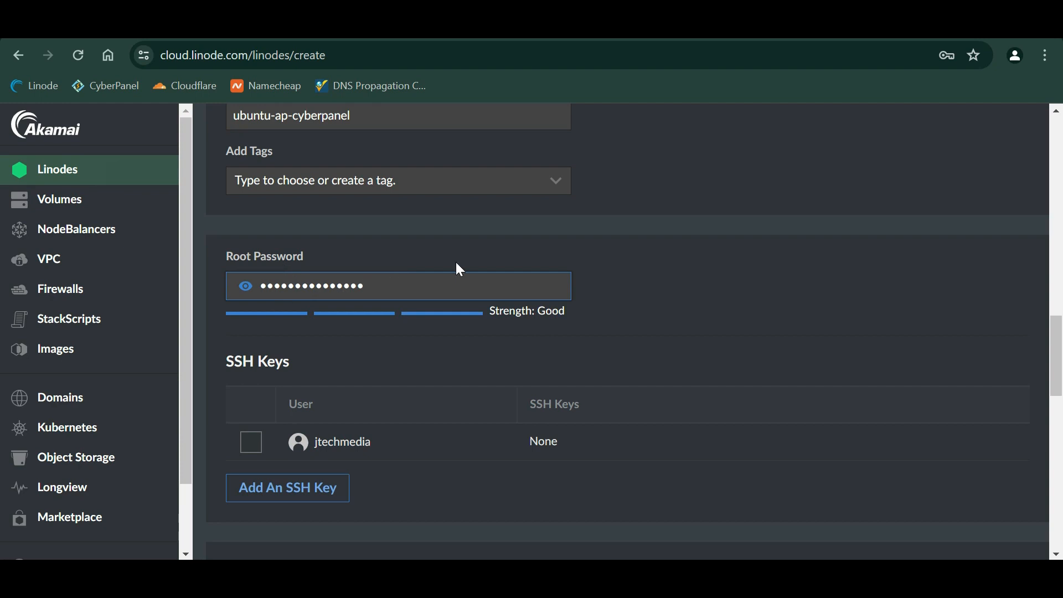
pyautogui.scroll(-8, 332, 392)
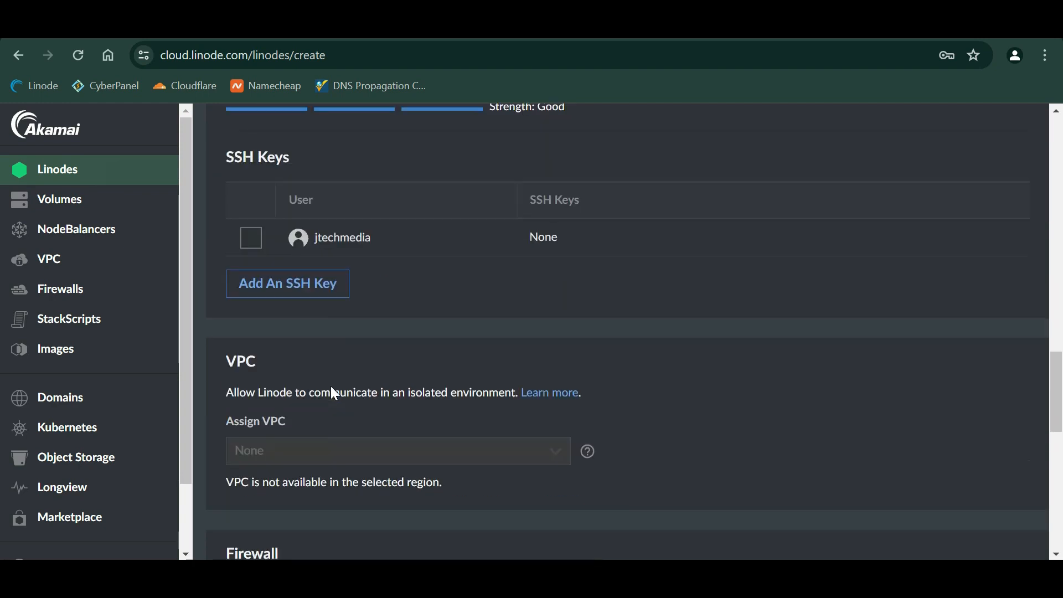
pyautogui.scroll(-1, 212, 321)
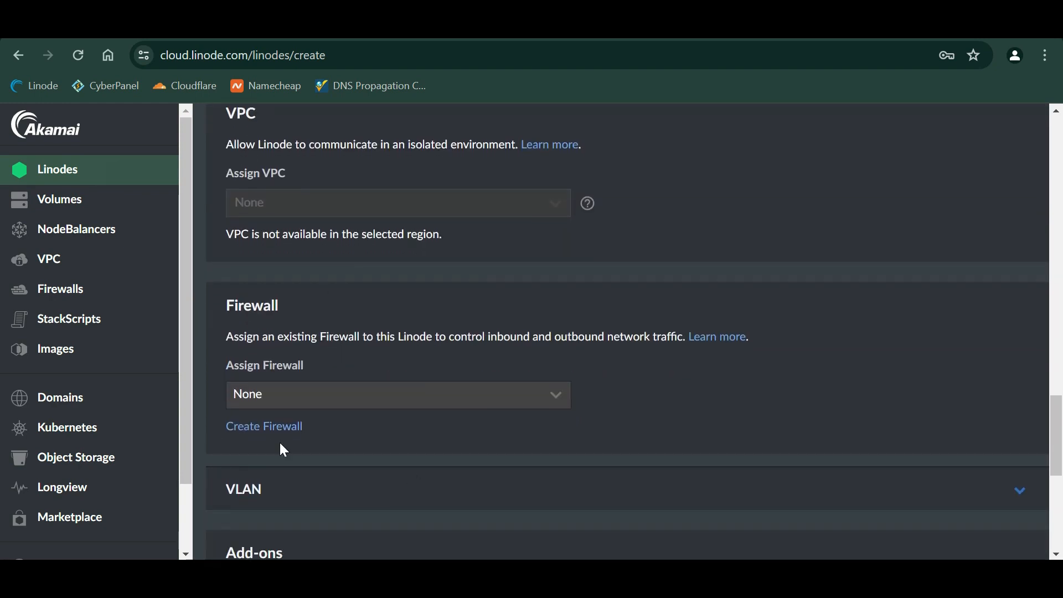
pyautogui.scroll(-6, 280, 444)
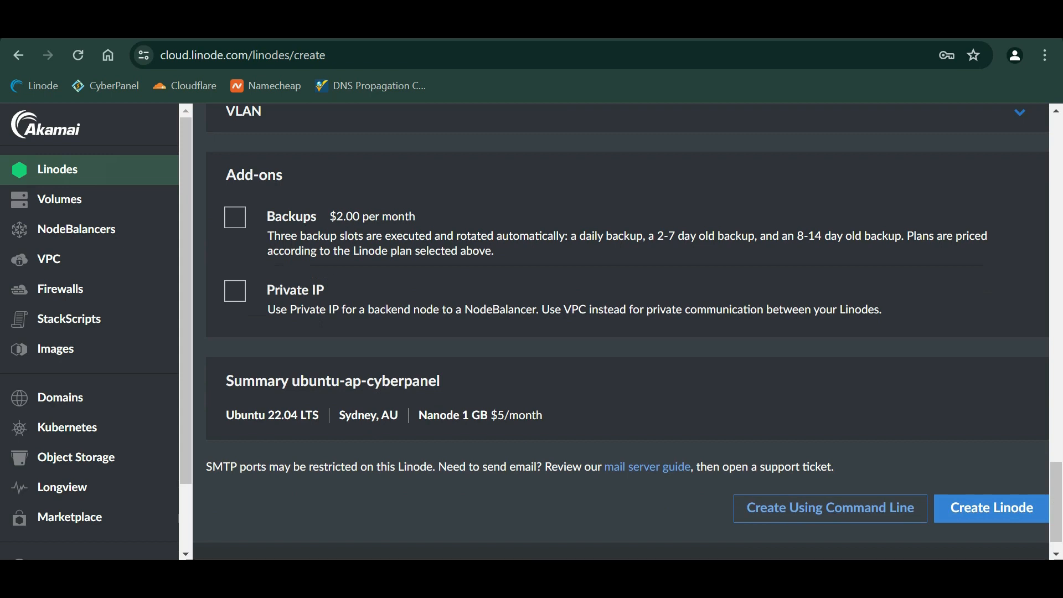
pyautogui.scroll(-1, 457, 334)
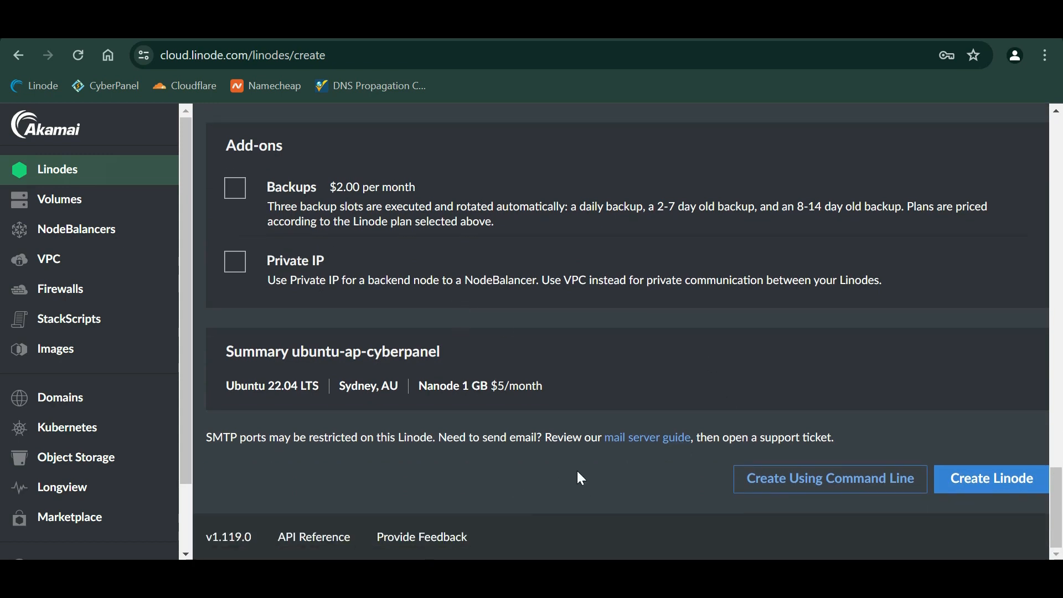
pyautogui.moveTo(203, 441); pyautogui.dragTo(374, 437)
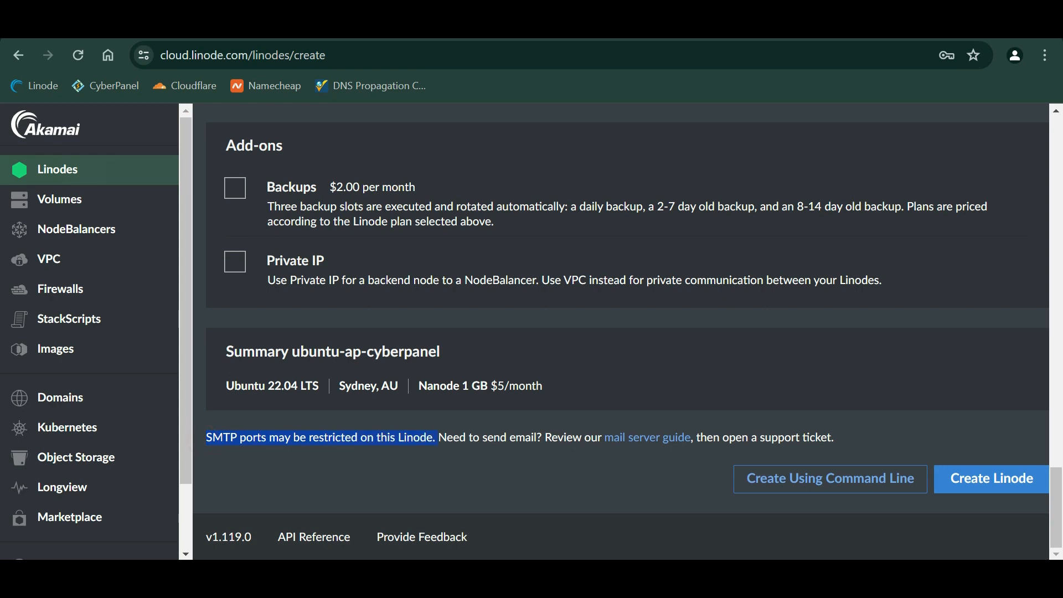
# - Create the ubuntu-ap-cyberpanel Linode and dismiss Chrome's save-password popup
pyautogui.click(437, 441)
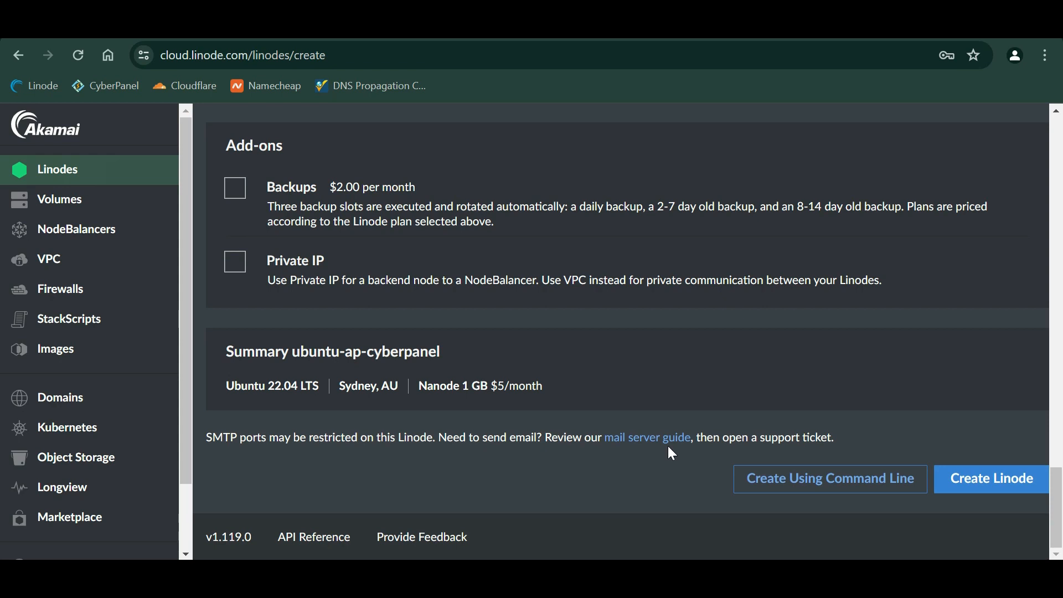
pyautogui.click(1008, 479)
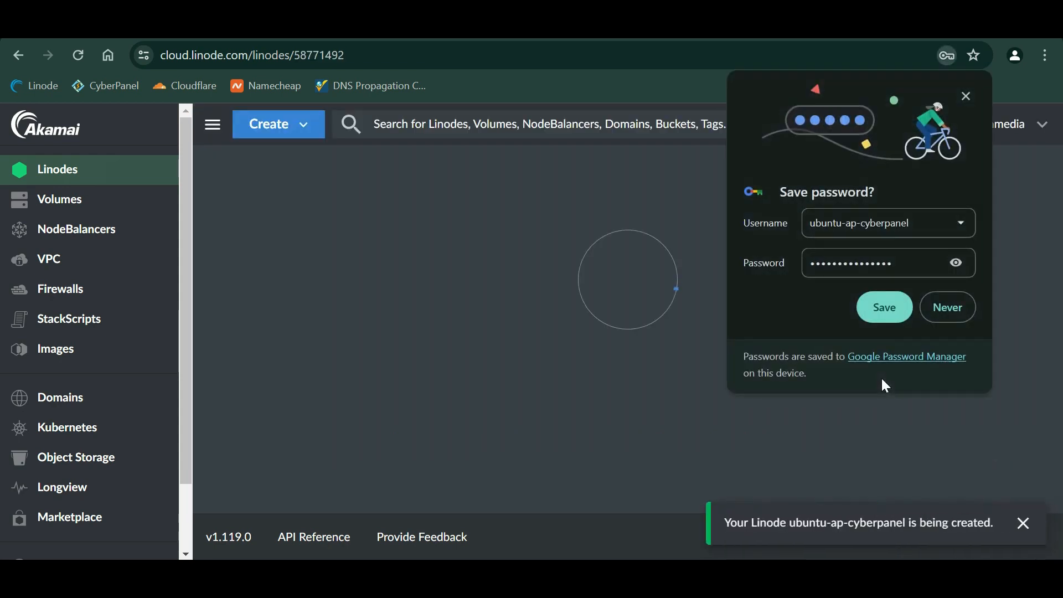
pyautogui.click(966, 98)
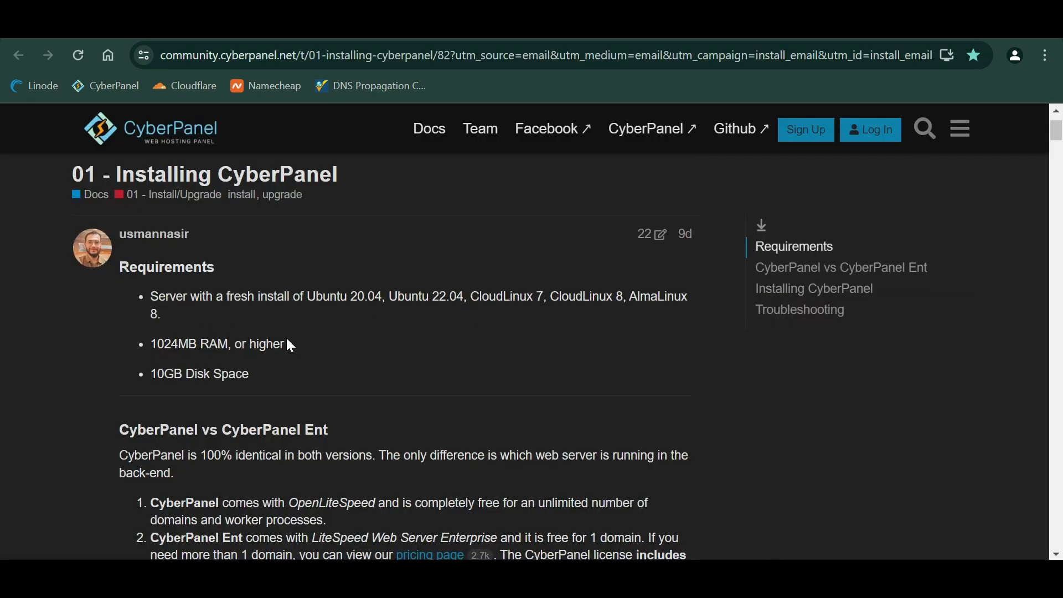
# - Read through the guide's SSH and package-update steps, then return to the Linodes list
pyautogui.scroll(-3, 287, 339)
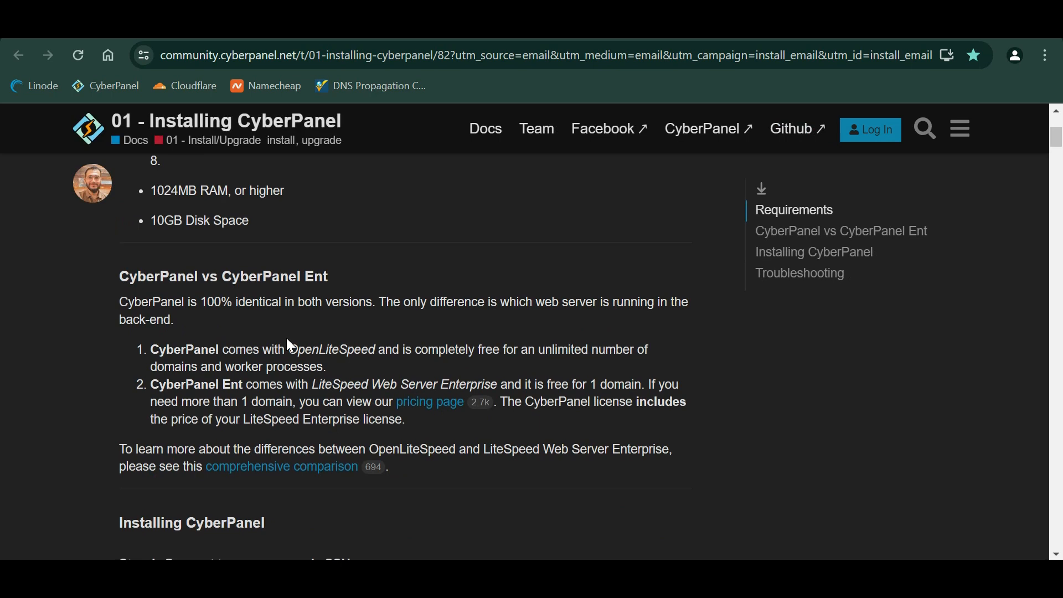
pyautogui.scroll(-5, 289, 336)
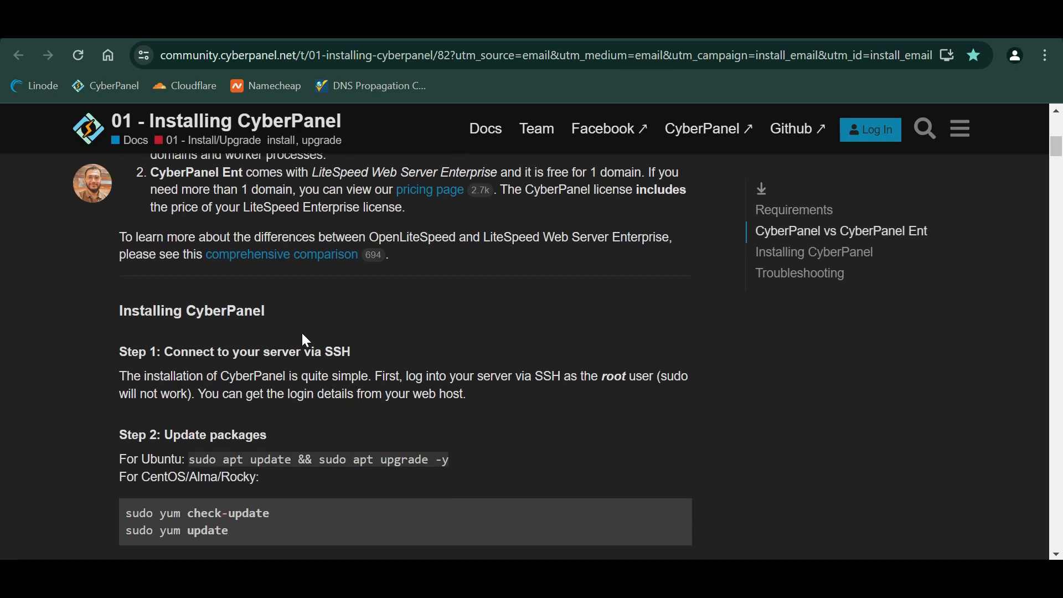
pyautogui.hotkey('ctrl', 'Tab')
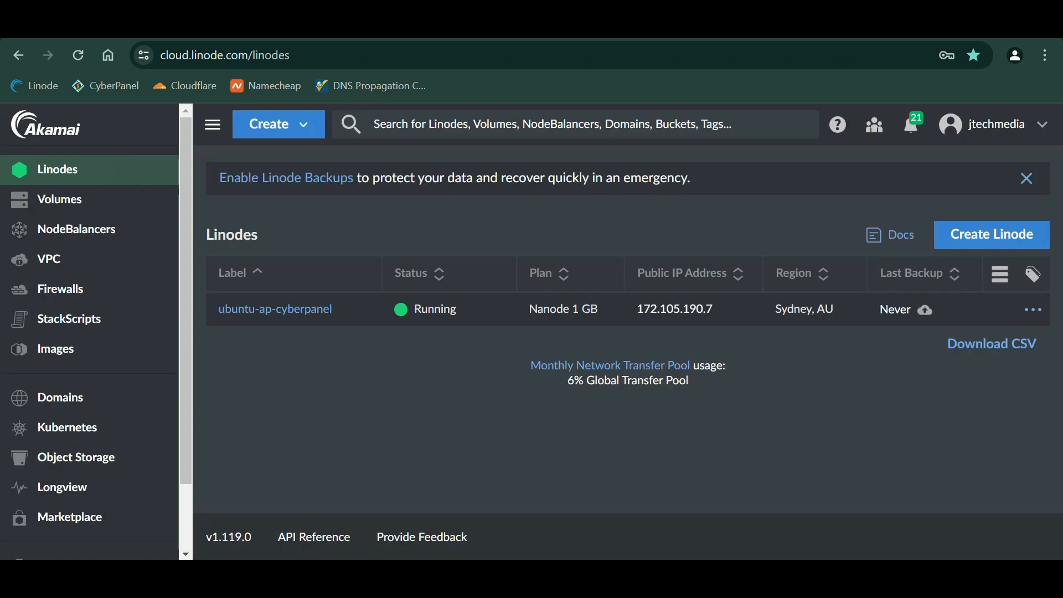
# - Open the ubuntu-ap-cyberpanel Linode and launch its LISH web console
pyautogui.click(285, 313)
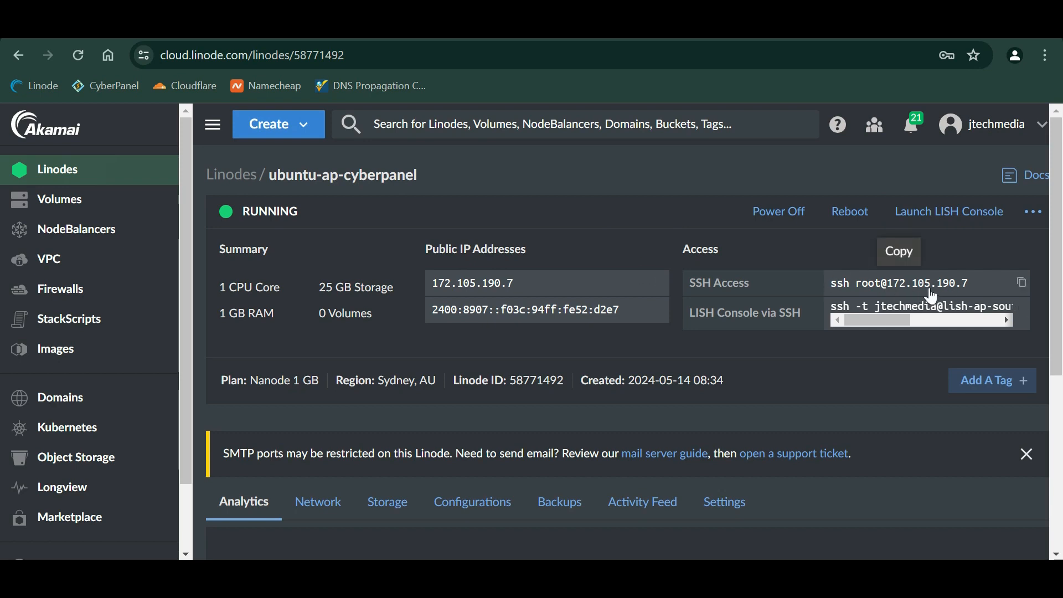
pyautogui.click(932, 220)
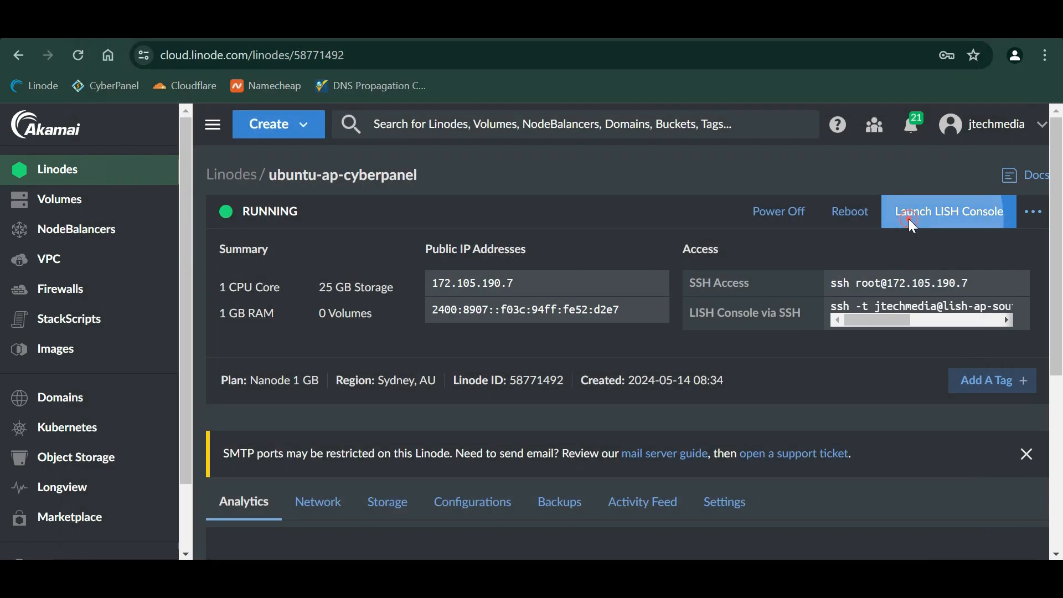
pyautogui.click(909, 218)
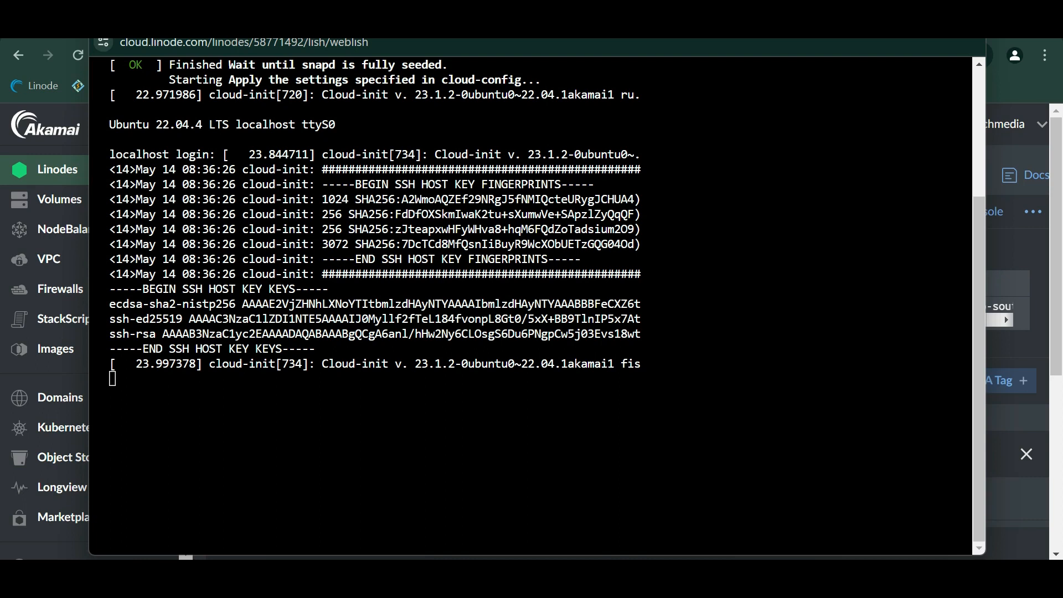
# - Log in to the console as root with the root password
pyautogui.click(506, 402)
pyautogui.write('cjwj')
pyautogui.click(505, 401)
pyautogui.press('Return')
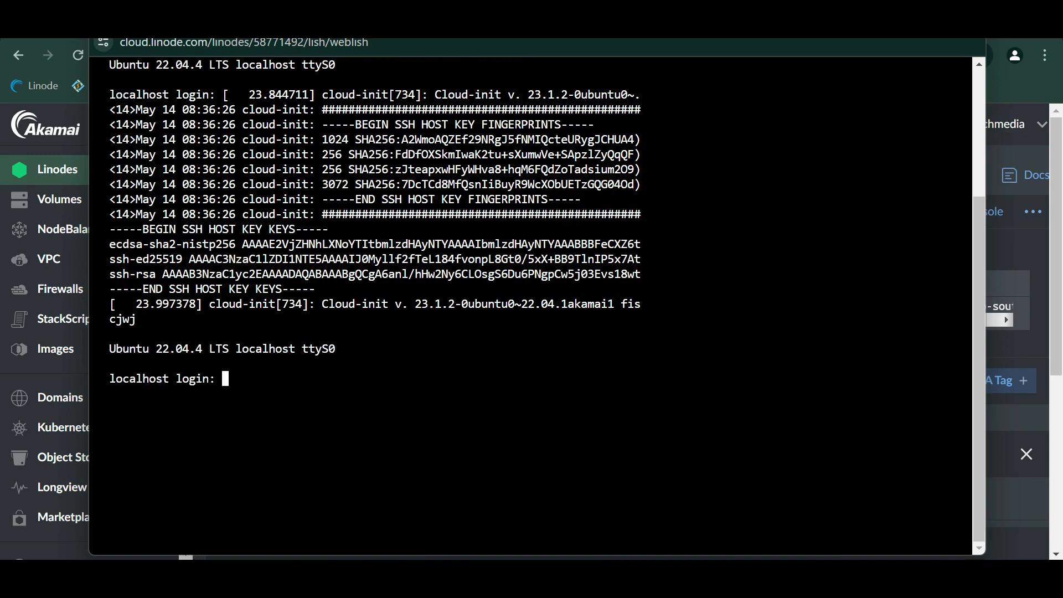
pyautogui.write('root')
pyautogui.press('Return')
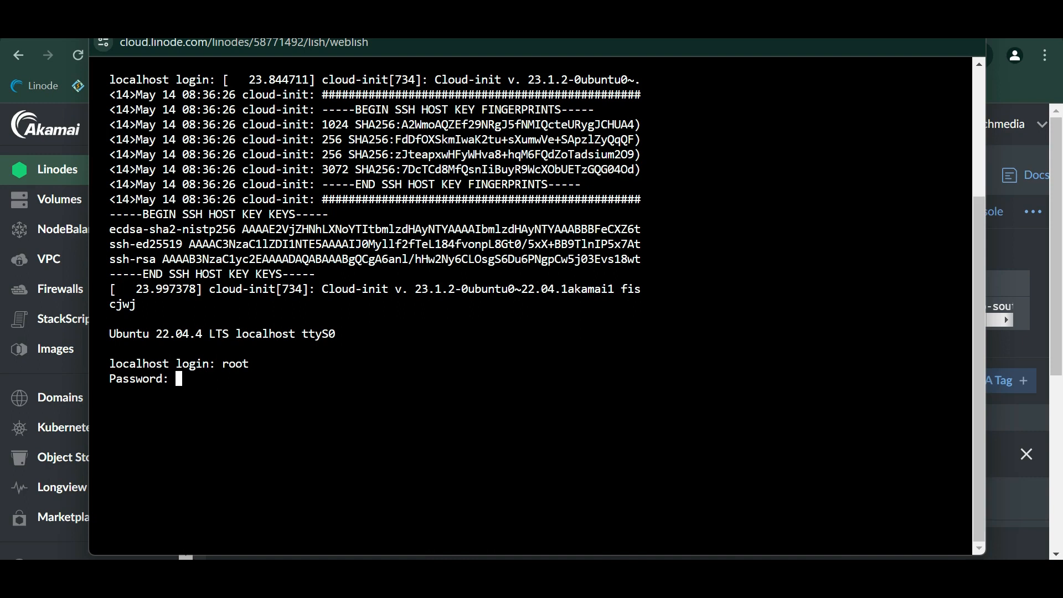
pyautogui.press('Return')
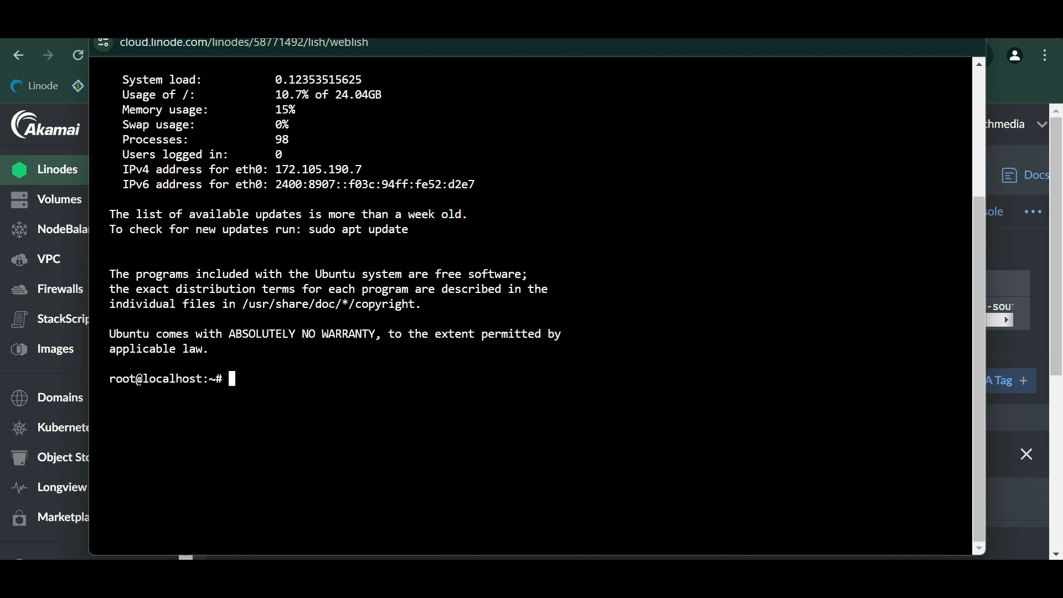
# - Move the console popup into a full browser tab with Show as tab
pyautogui.scroll(3, 531, 299)
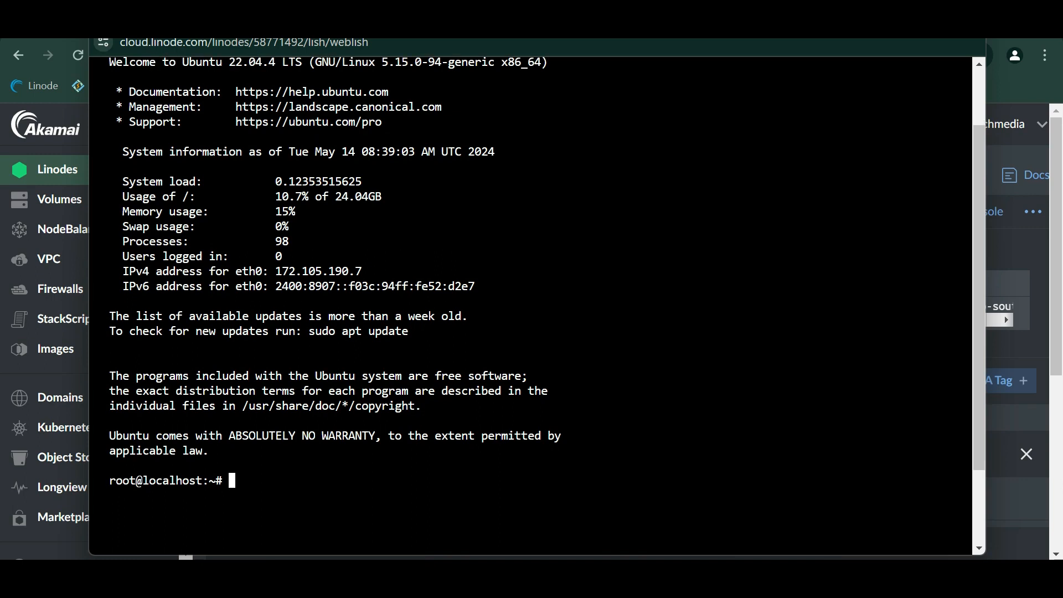
pyautogui.scroll(-3, 532, 299)
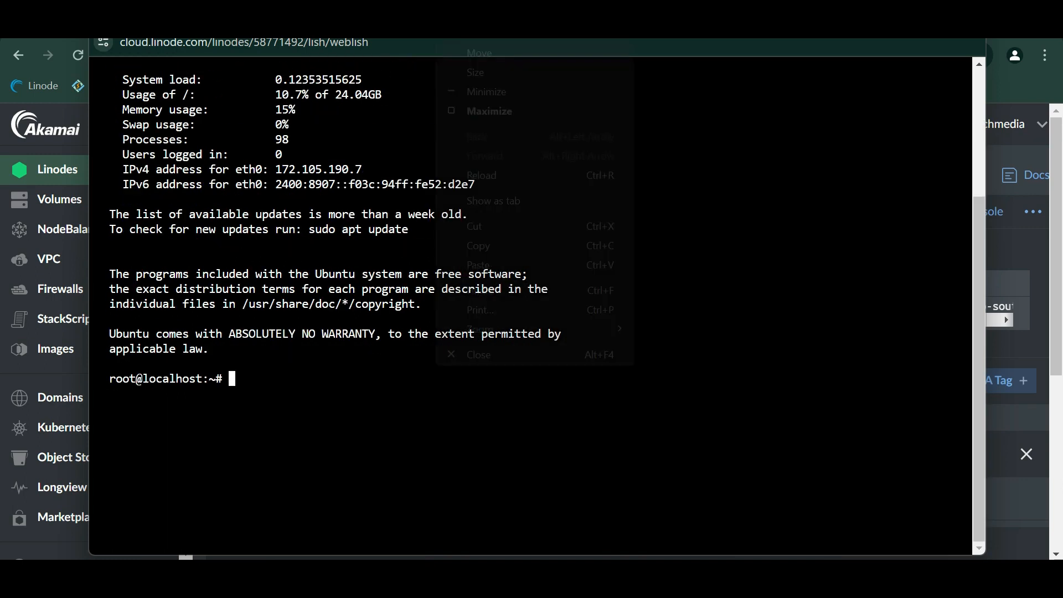
pyautogui.rightClick(436, 45)
pyautogui.click(552, 200)
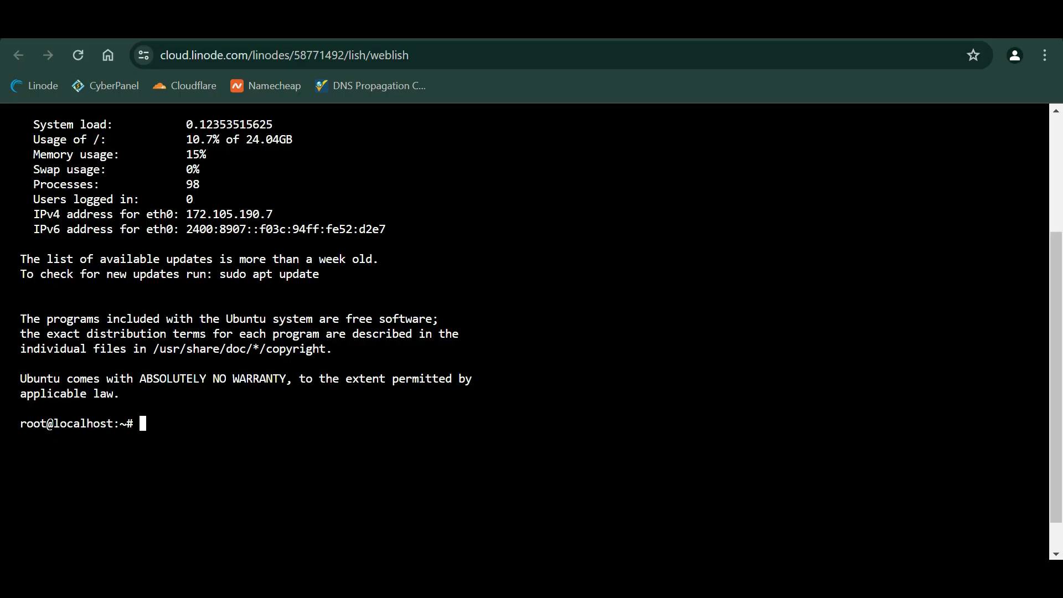
# - Copy 'sudo apt update && sudo apt upgrade -y' from the guide and paste it at the root prompt
pyautogui.hotkey('ctrl', 'Tab')
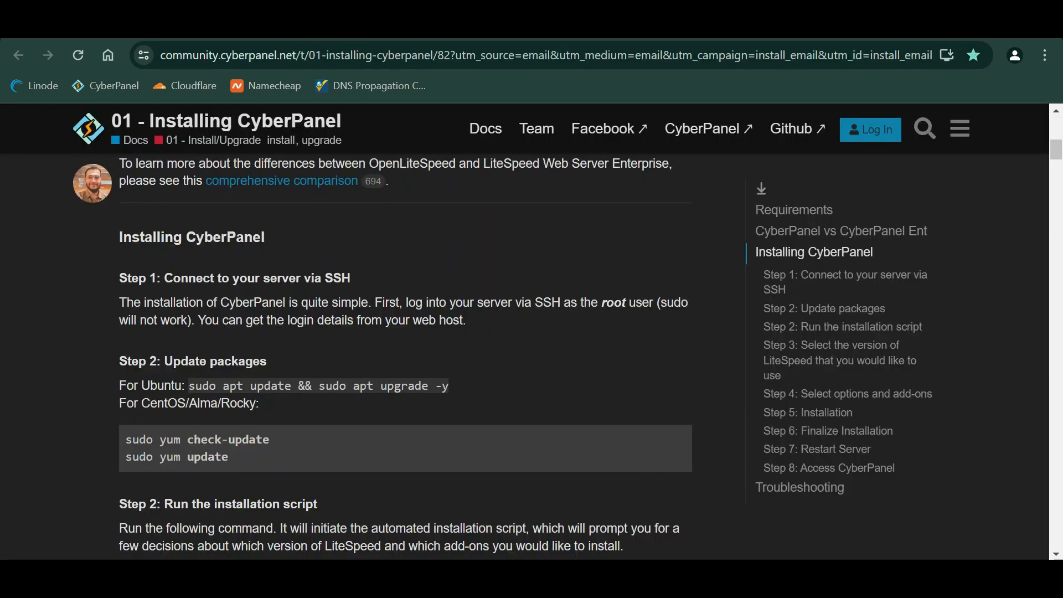
pyautogui.scroll(-1, 406, 376)
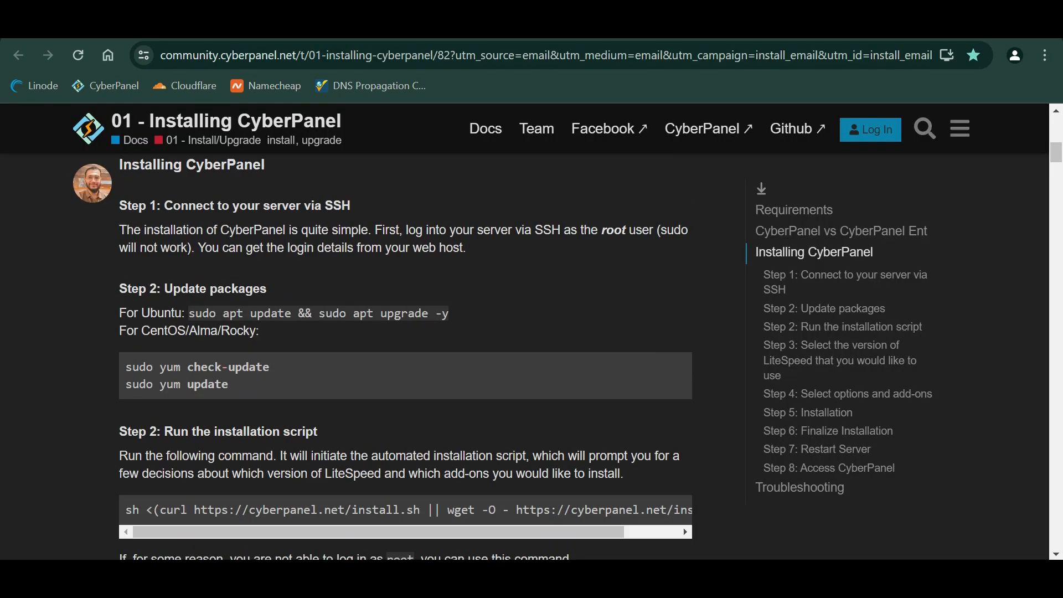
pyautogui.moveTo(189, 313)
pyautogui.mouseDown()
pyautogui.moveTo(456, 314)
pyautogui.moveTo(188, 313)
pyautogui.mouseUp()
pyautogui.click(457, 314)
pyautogui.hotkey('ctrl', 'c')
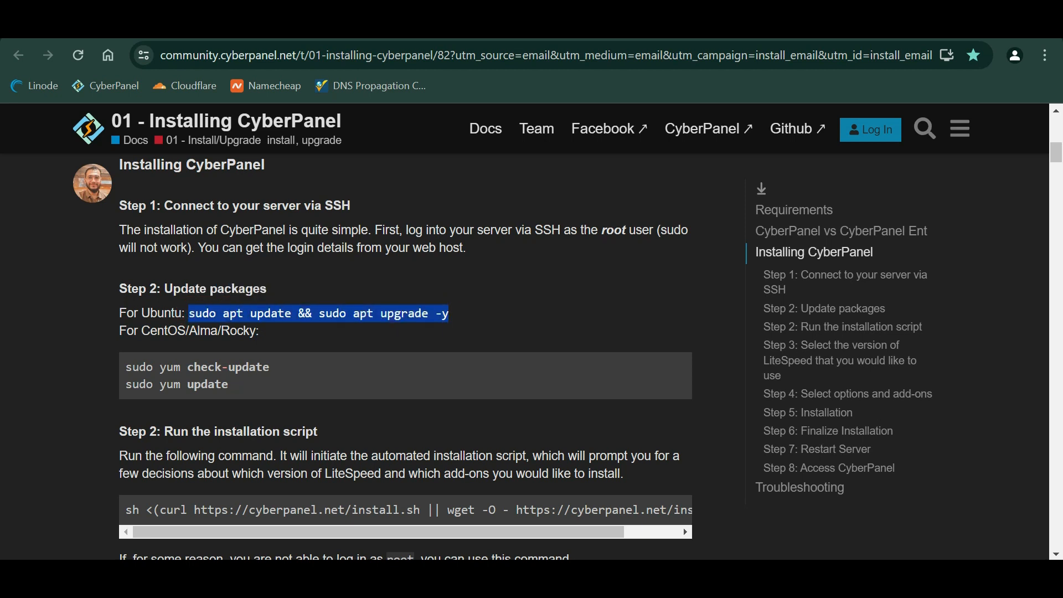
pyautogui.hotkey('ctrl', 'Tab')
pyautogui.click(192, 431)
pyautogui.hotkey('ctrl', 'v')
# - Run the package upgrade, keeping the local sshd_config and acknowledging the kernel upgrade notice
pyautogui.press('Return')
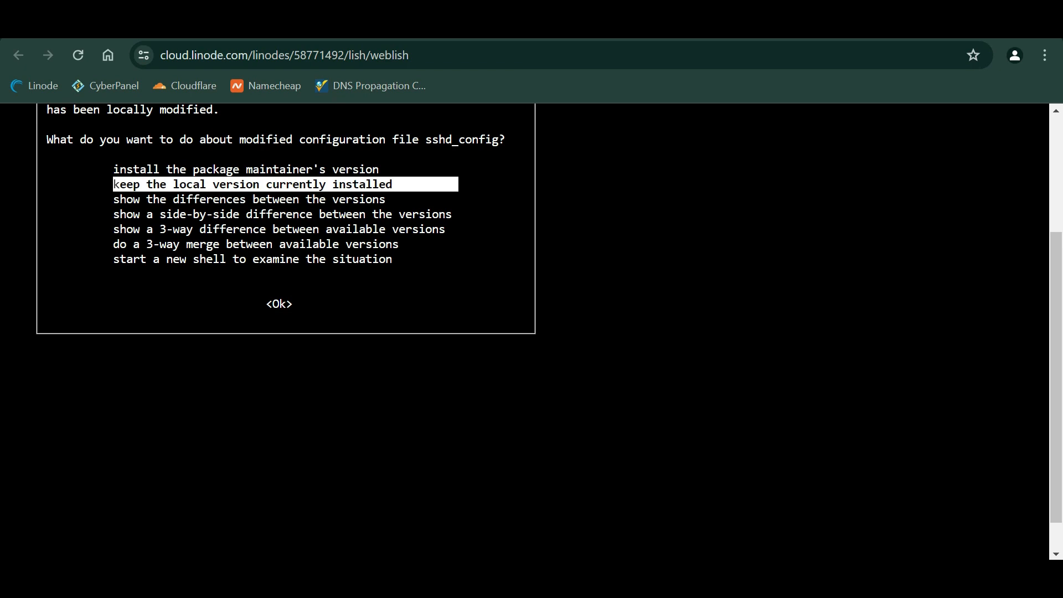
pyautogui.press('Return')
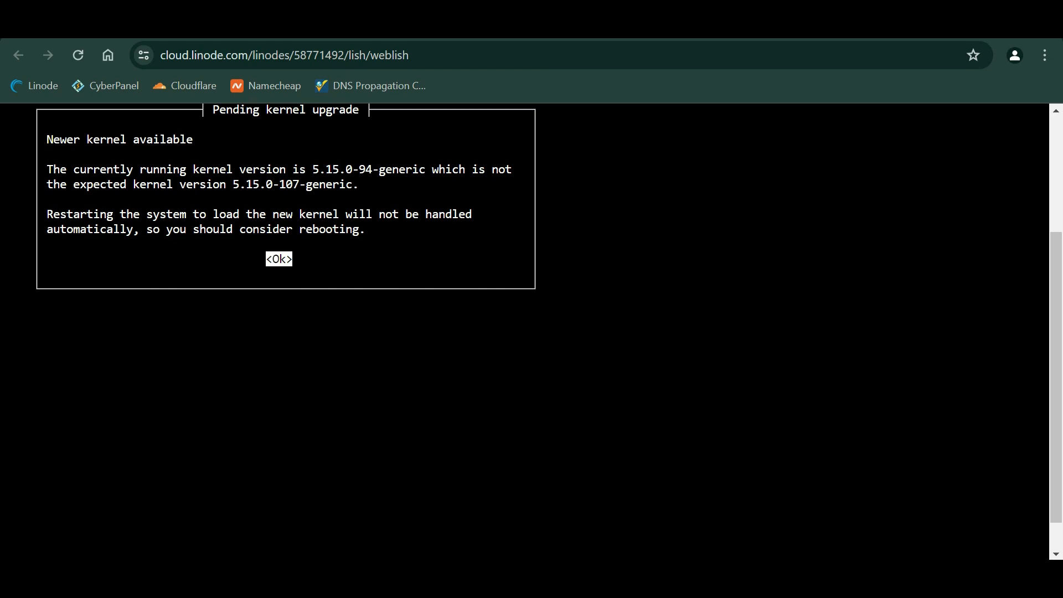
pyautogui.press('Return')
pyautogui.press('Return')
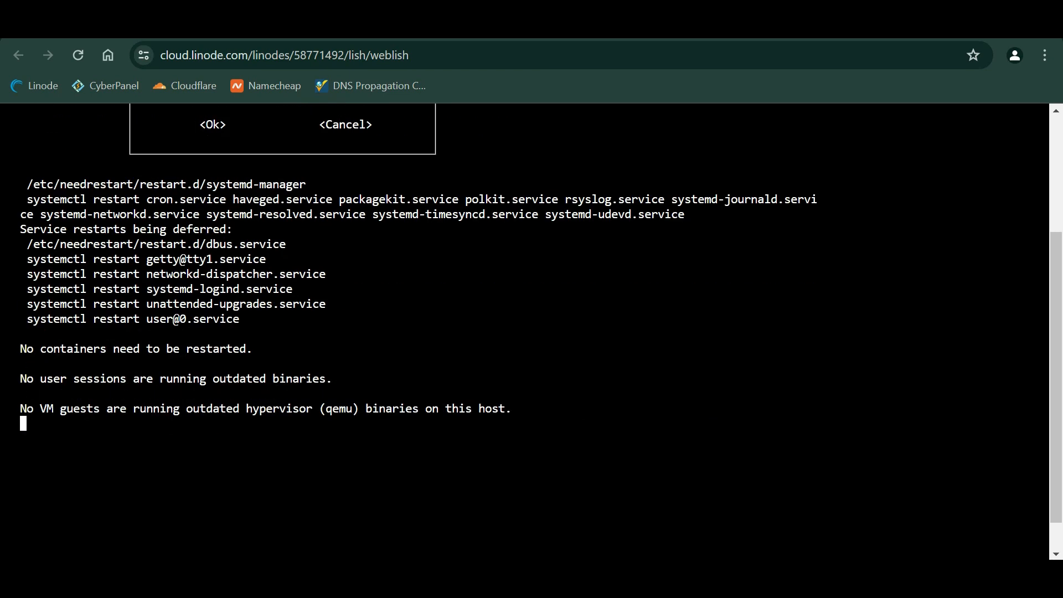
# - Copy the CyberPanel install script command from the guide and paste it at the root prompt
pyautogui.hotkey('ctrl', 'Tab')
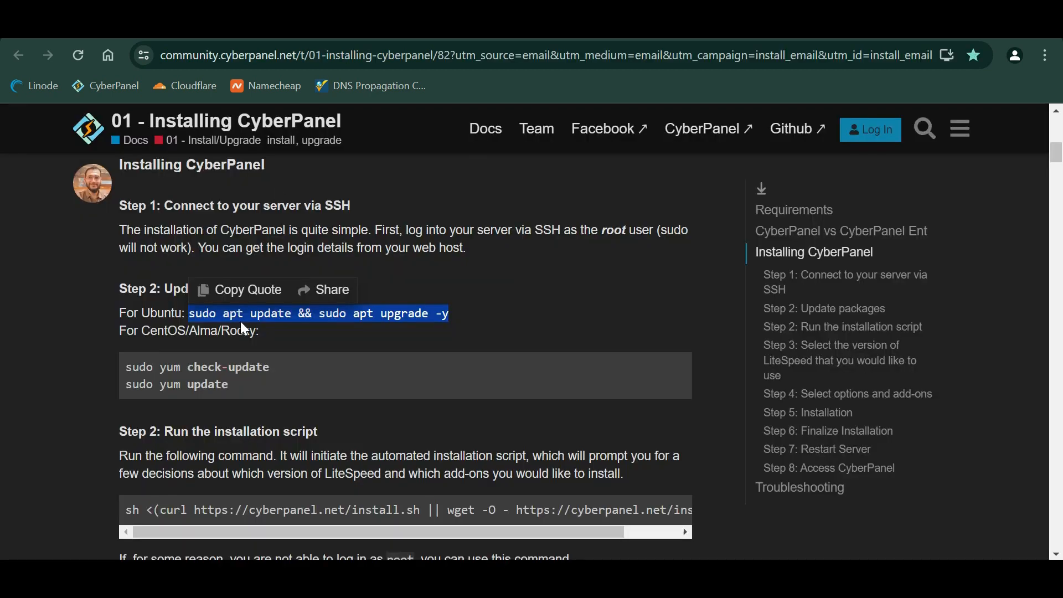
pyautogui.scroll(-3, 404, 332)
pyautogui.moveTo(126, 316); pyautogui.dragTo(684, 317)
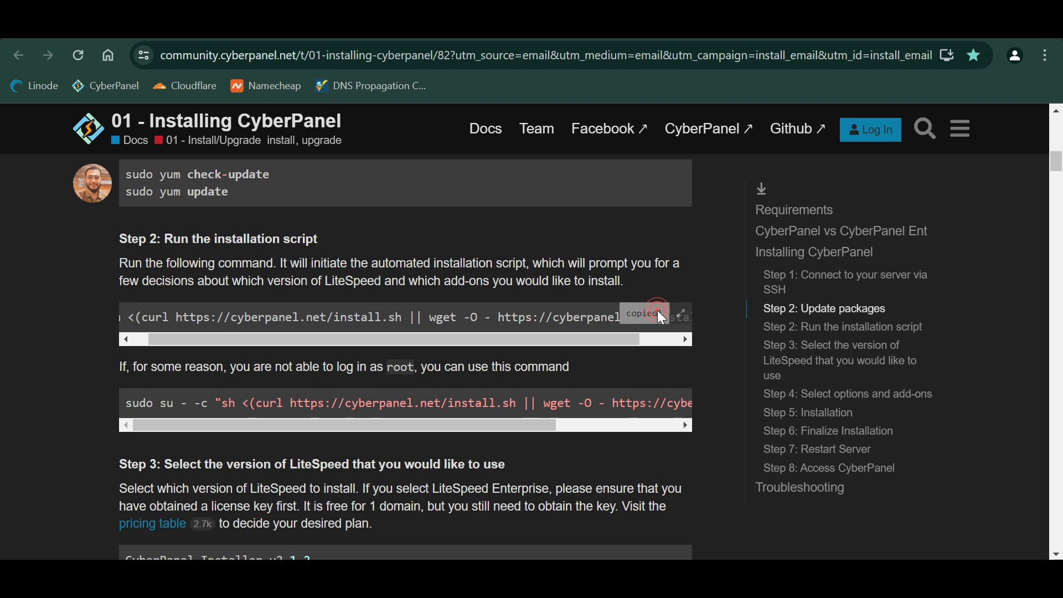
pyautogui.hotkey('ctrl', 'Tab')
pyautogui.hotkey('ctrl', 'v')
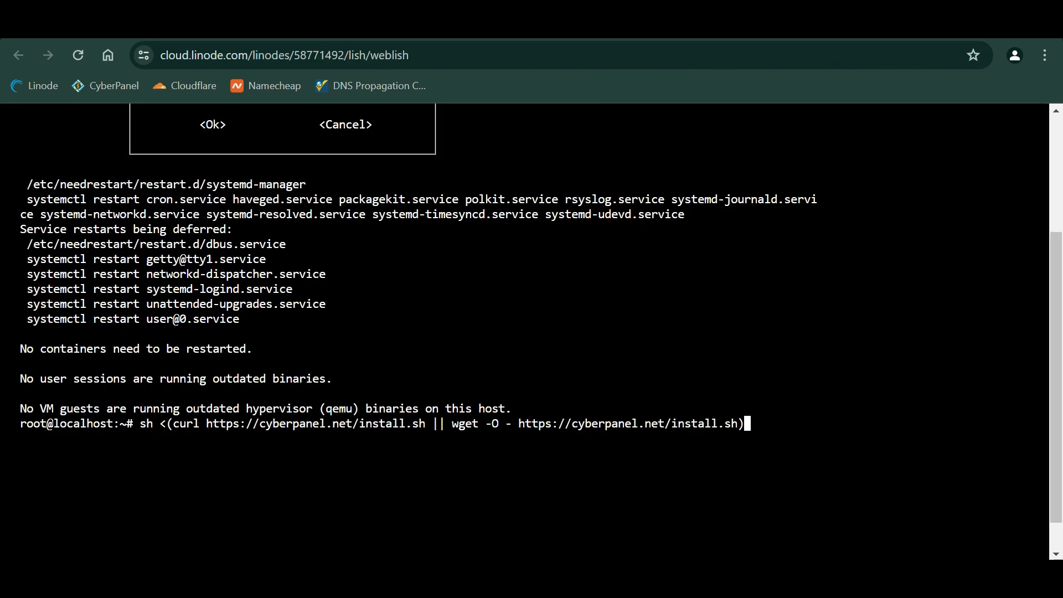
# - Start the installer choosing CyberPanel with OpenLiteSpeed, full installation and local MySQL (1, 1, Y, N)
pyautogui.press('Return')
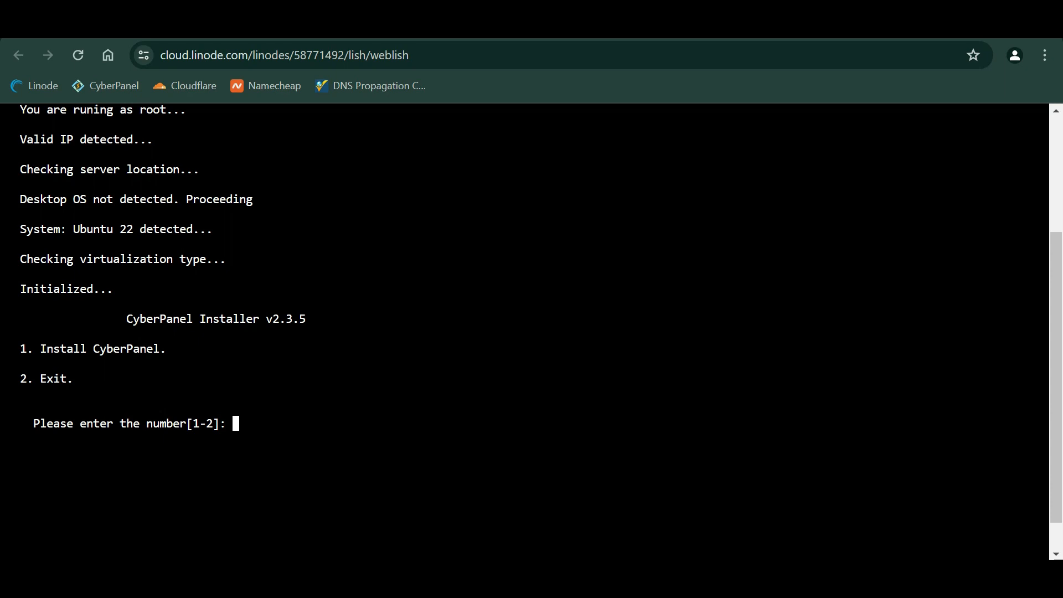
pyautogui.write('1')
pyautogui.press('Return')
pyautogui.write('1')
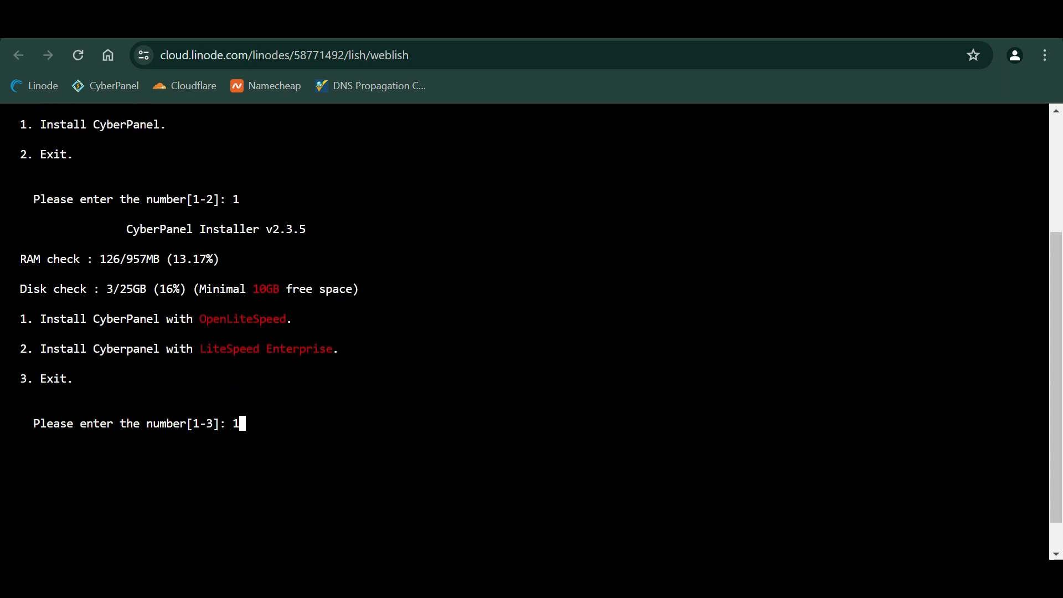
pyautogui.press('Return')
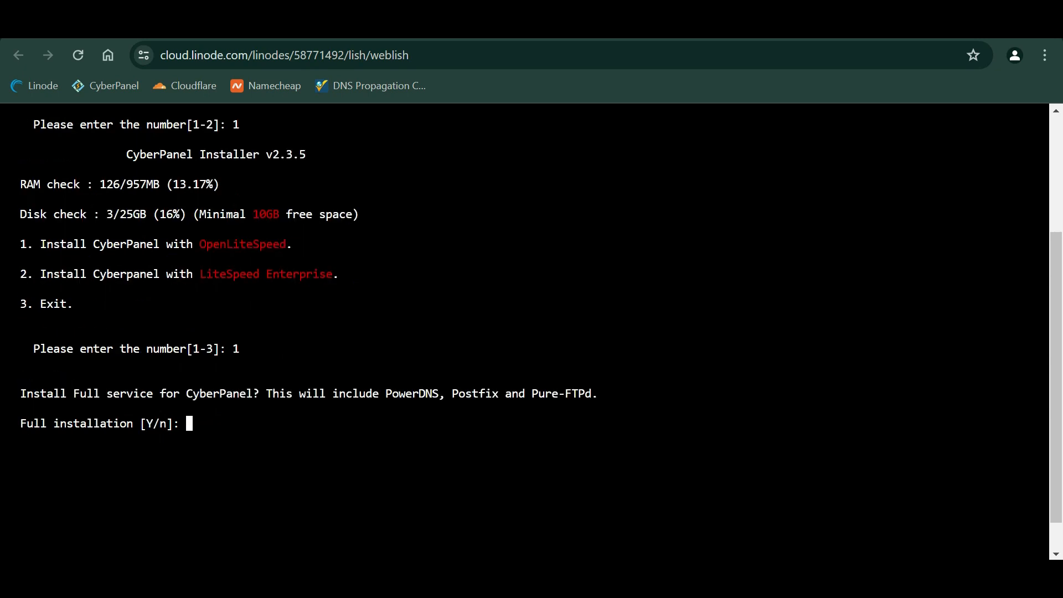
pyautogui.write('Y')
pyautogui.press('Return')
pyautogui.write('N')
pyautogui.press('Return')
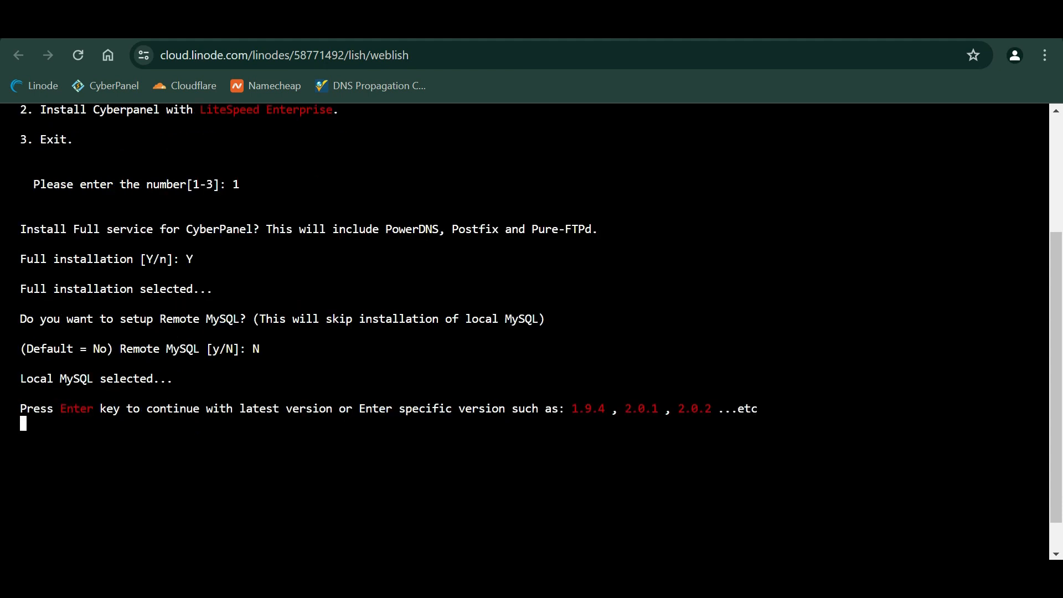
# - Accept the latest version, add Memcached and Redis, and keep the default WatchDog setup
pyautogui.press('Return')
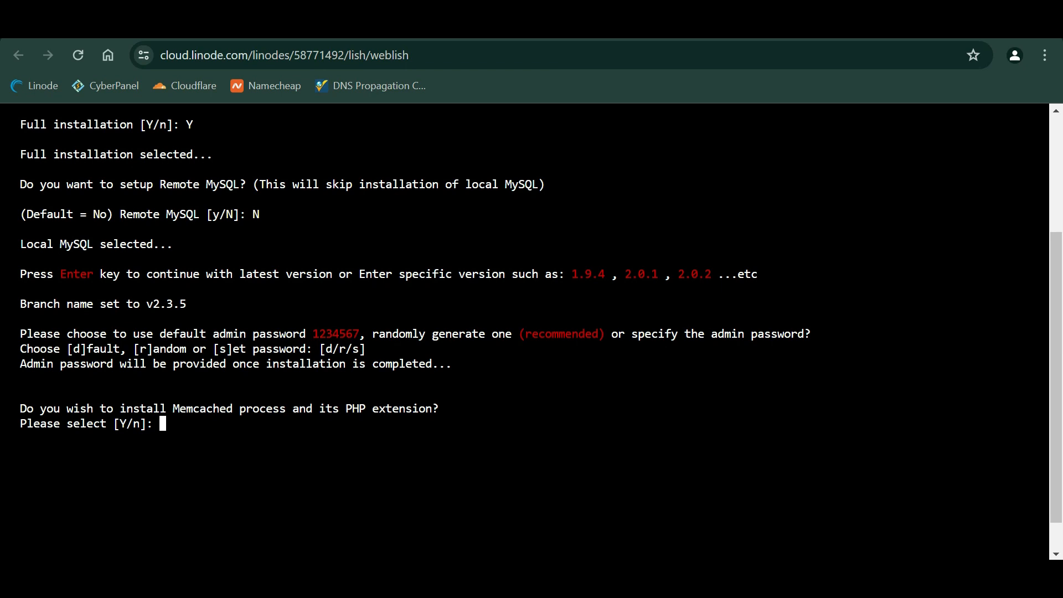
pyautogui.write('Y')
pyautogui.press('Return')
pyautogui.write('Y')
pyautogui.press('Return')
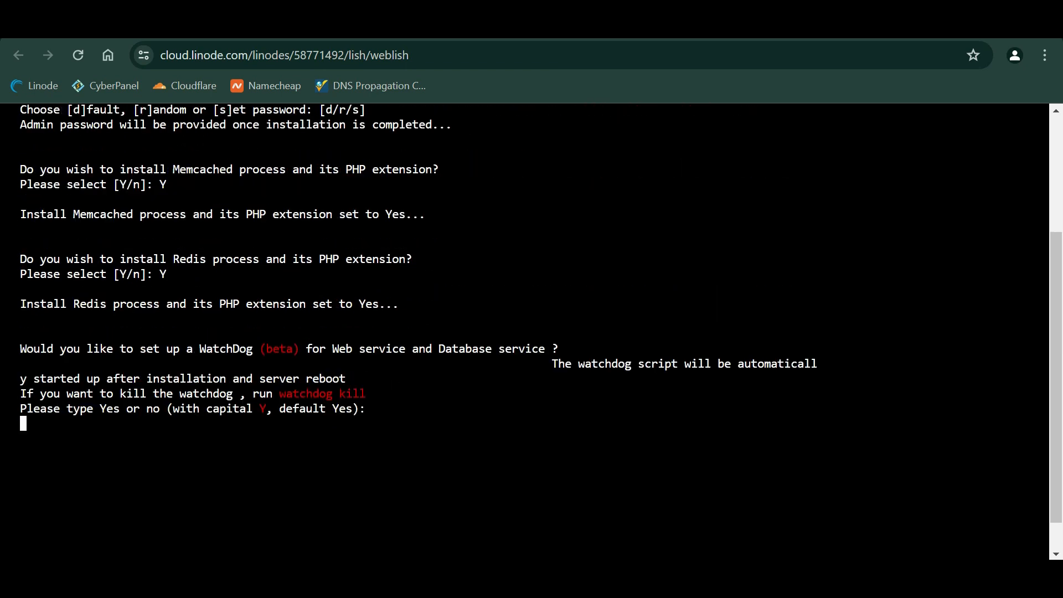
pyautogui.press('Return')
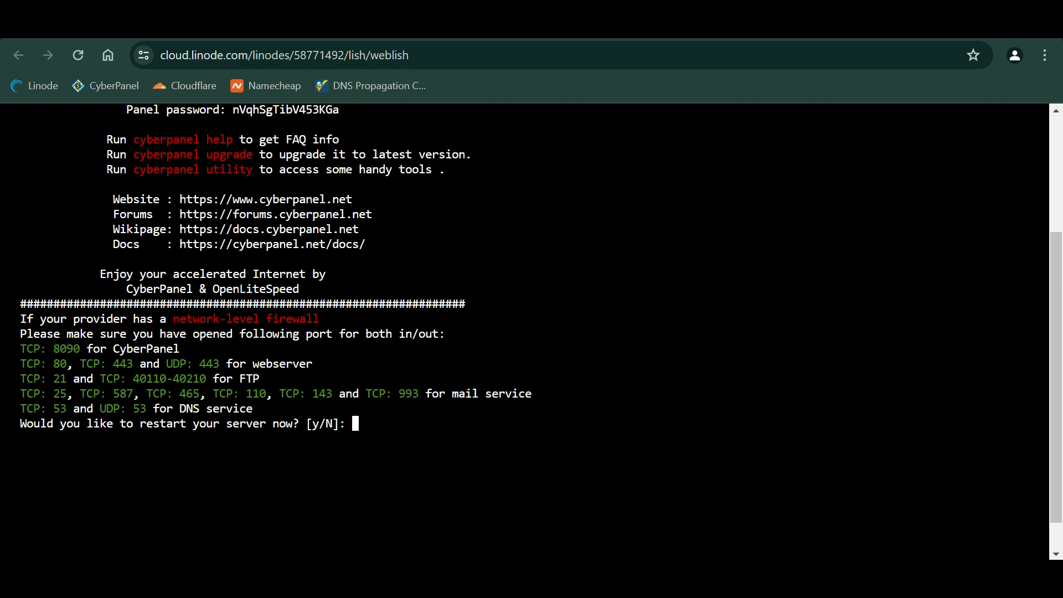
# - Select the generated CyberPanel admin password in the installer's console output
pyautogui.scroll(6, 531, 332)
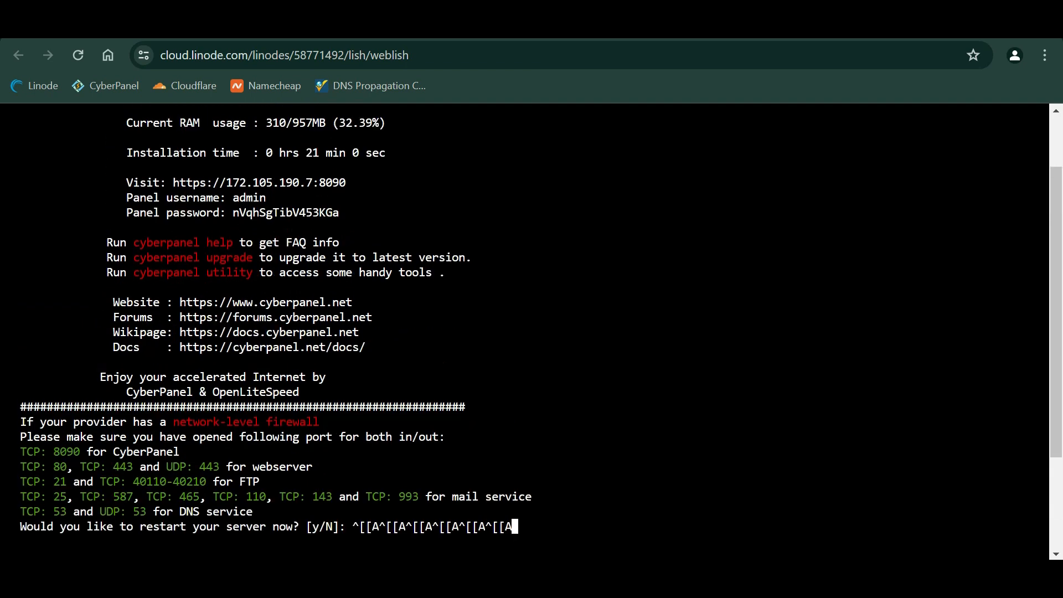
pyautogui.scroll(10, 531, 332)
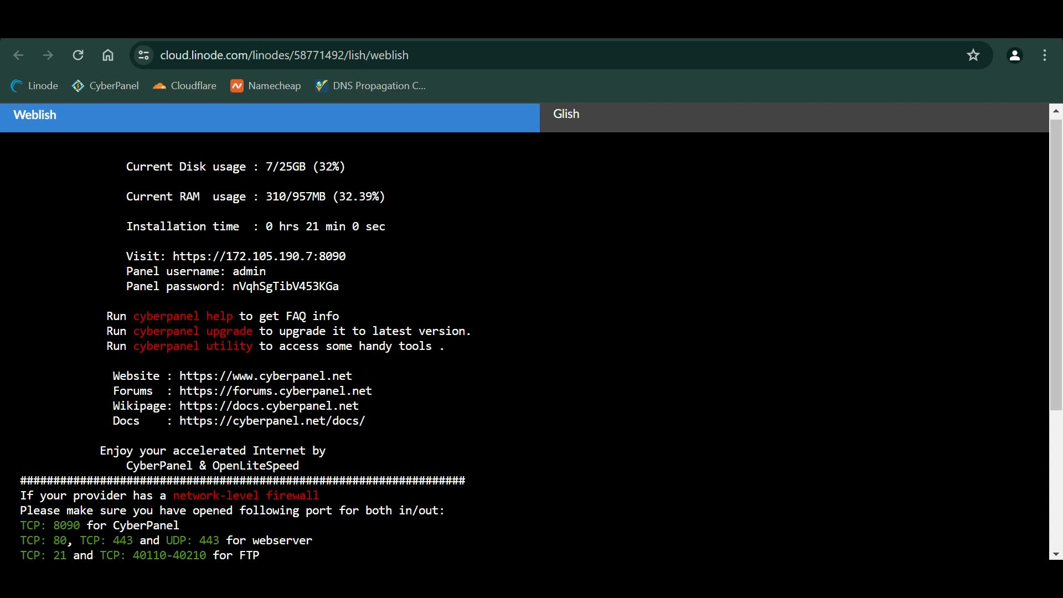
pyautogui.doubleClick(232, 287)
pyautogui.rightClick(321, 286)
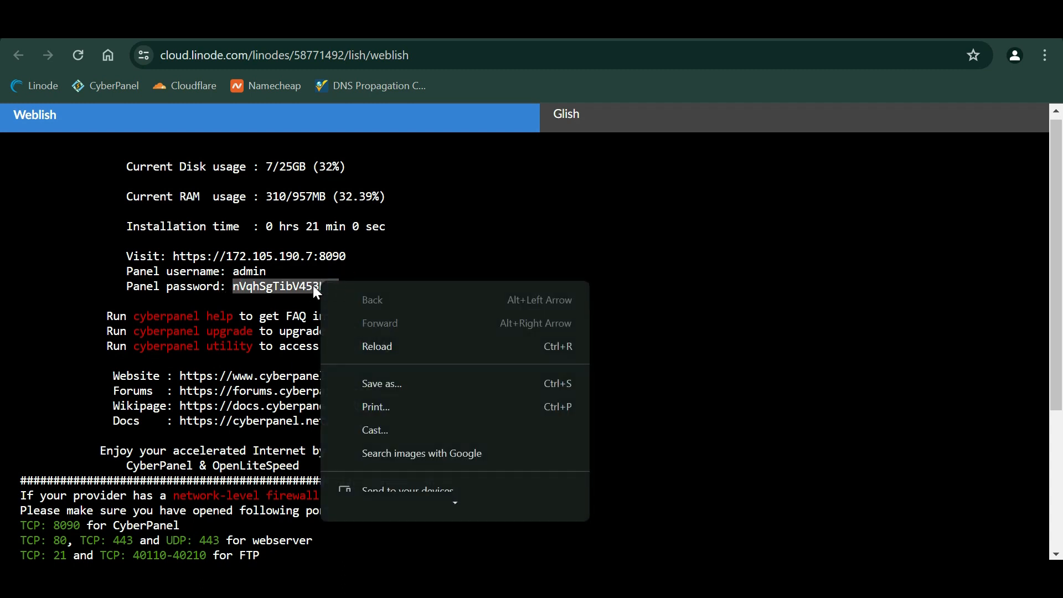
pyautogui.click(313, 285)
pyautogui.moveTo(259, 286); pyautogui.dragTo(339, 284)
pyautogui.doubleClick(339, 284)
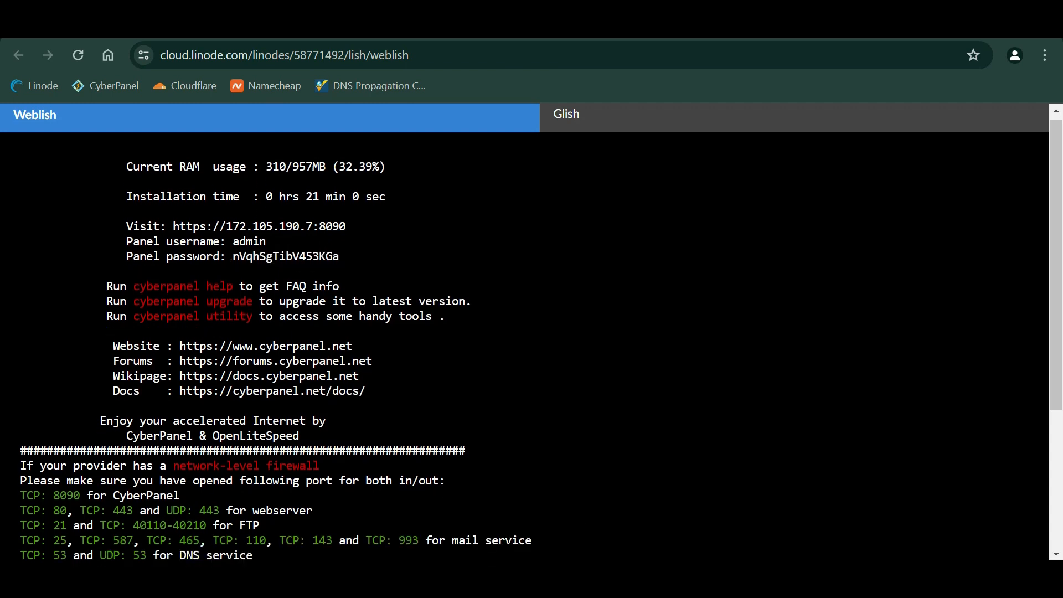
pyautogui.doubleClick(337, 255)
pyautogui.rightClick(234, 257)
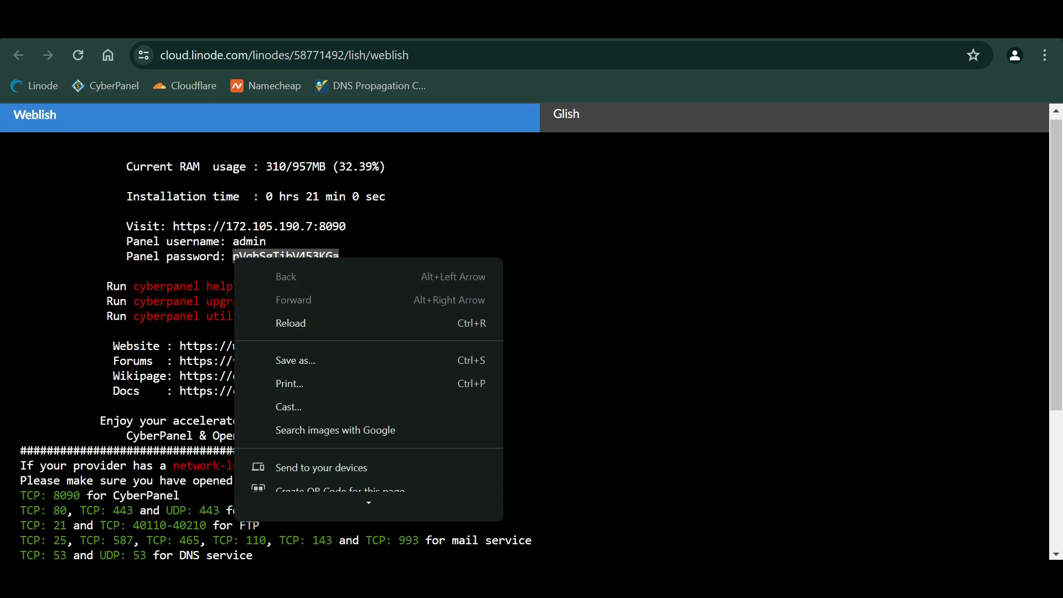
pyautogui.click(239, 255)
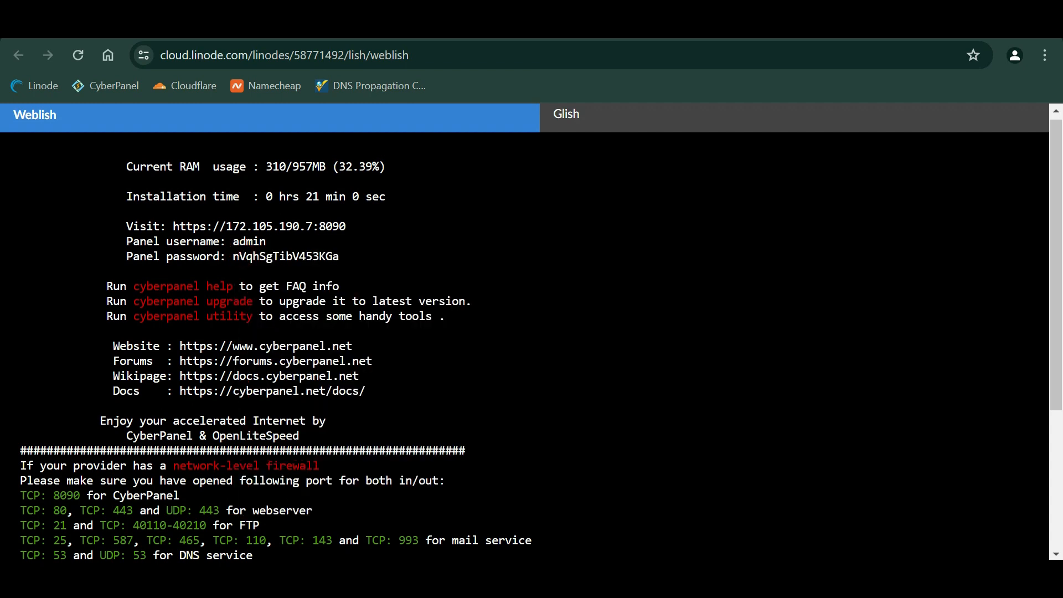
pyautogui.doubleClick(337, 256)
# - Copy the server's public IPv4 address 172.105.190.7 from the Linode summary page
pyautogui.hotkey('ctrl', 'f')
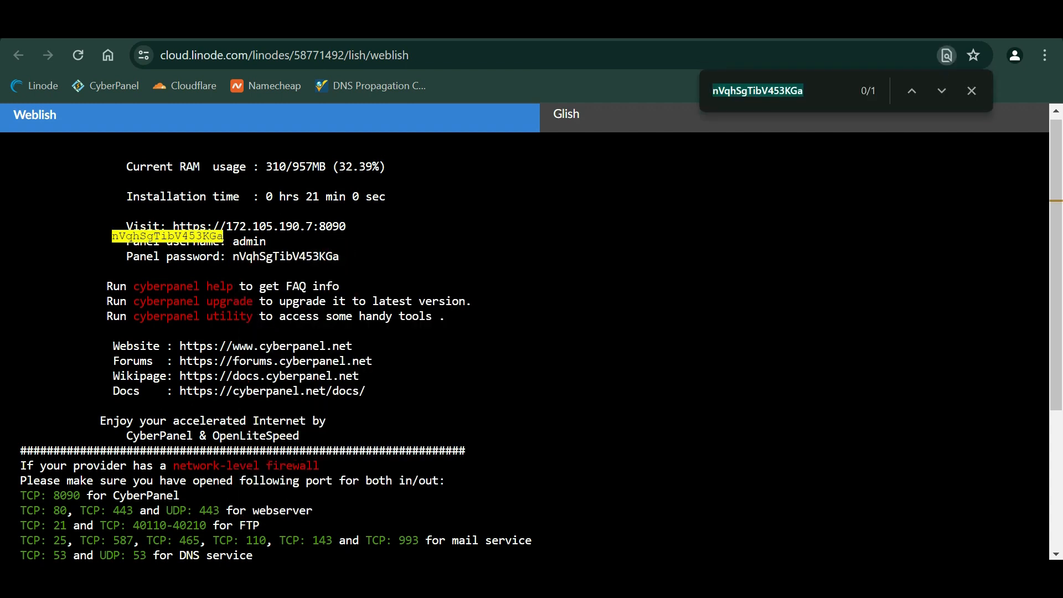
pyautogui.click(972, 94)
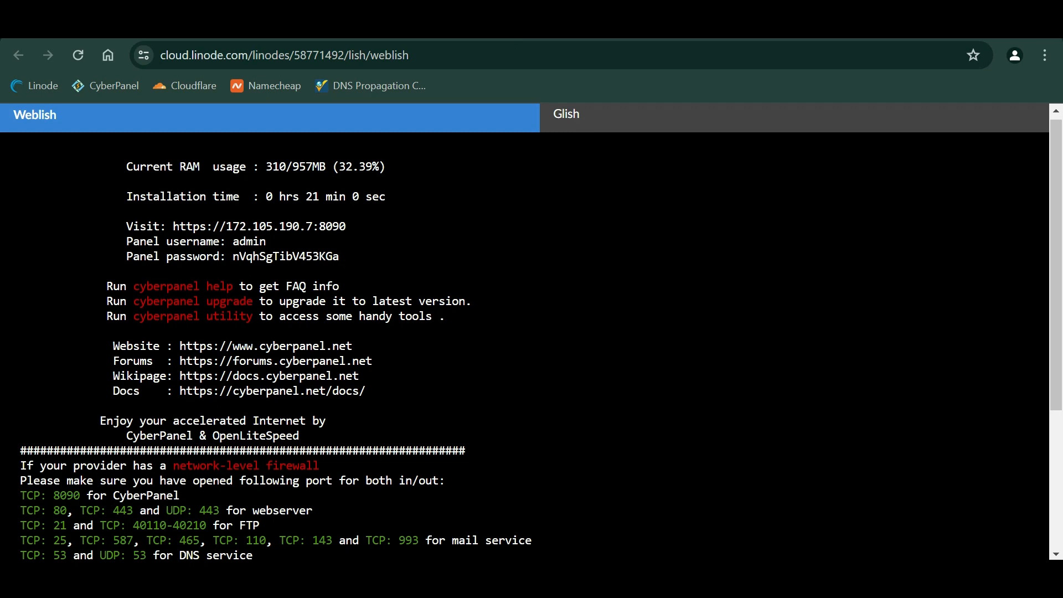
pyautogui.hotkey('ctrl', 'shift', 'Tab')
pyautogui.click(666, 281)
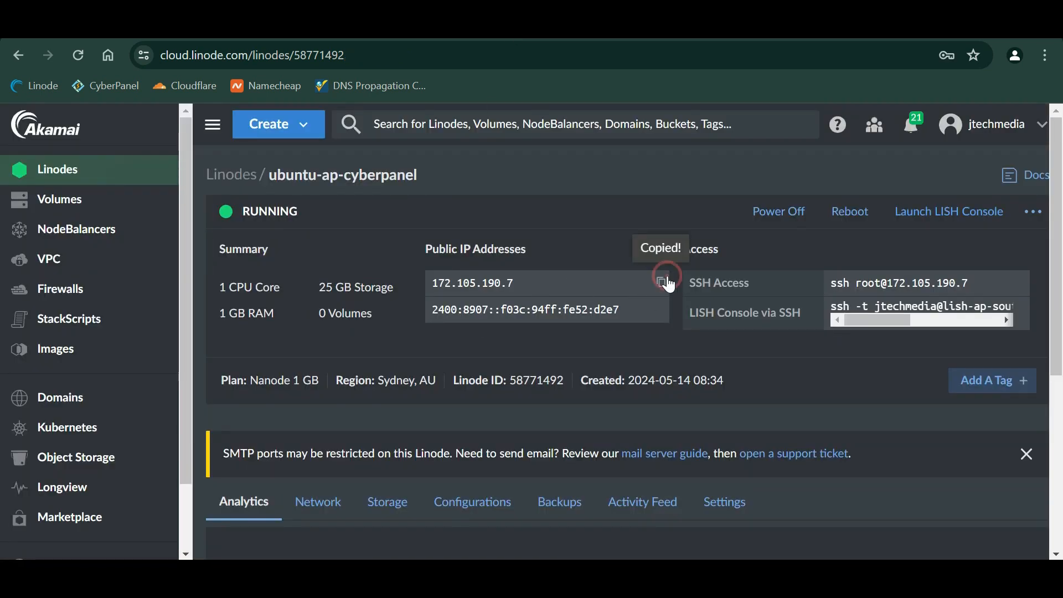
# - Load 172.105.190.7:8090 in a new browser tab
pyautogui.hotkey('ctrl', 't')
pyautogui.hotkey('ctrl', 'v')
pyautogui.write(':')
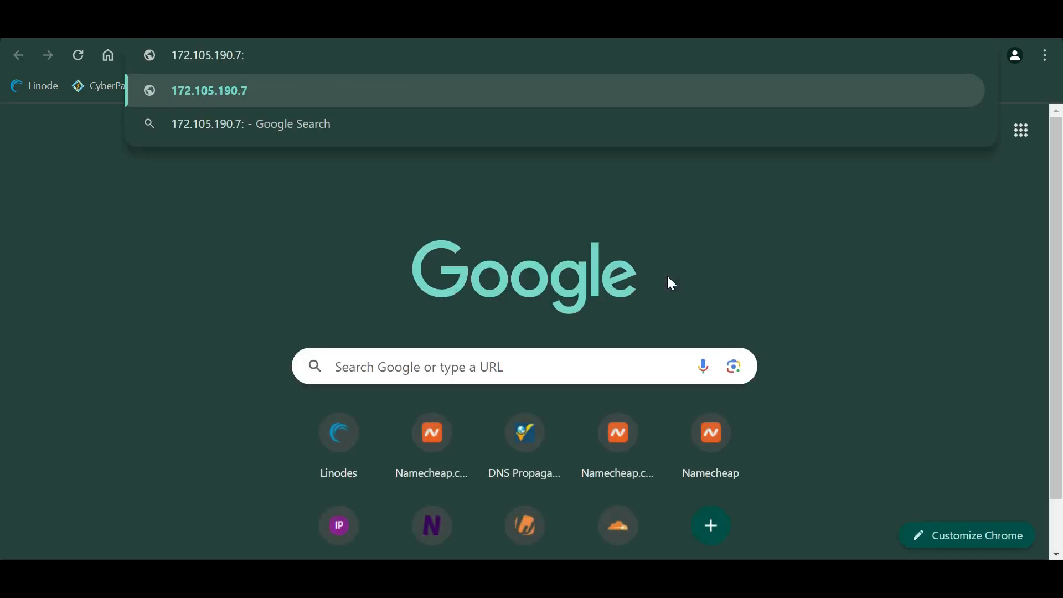
pyautogui.write('8090')
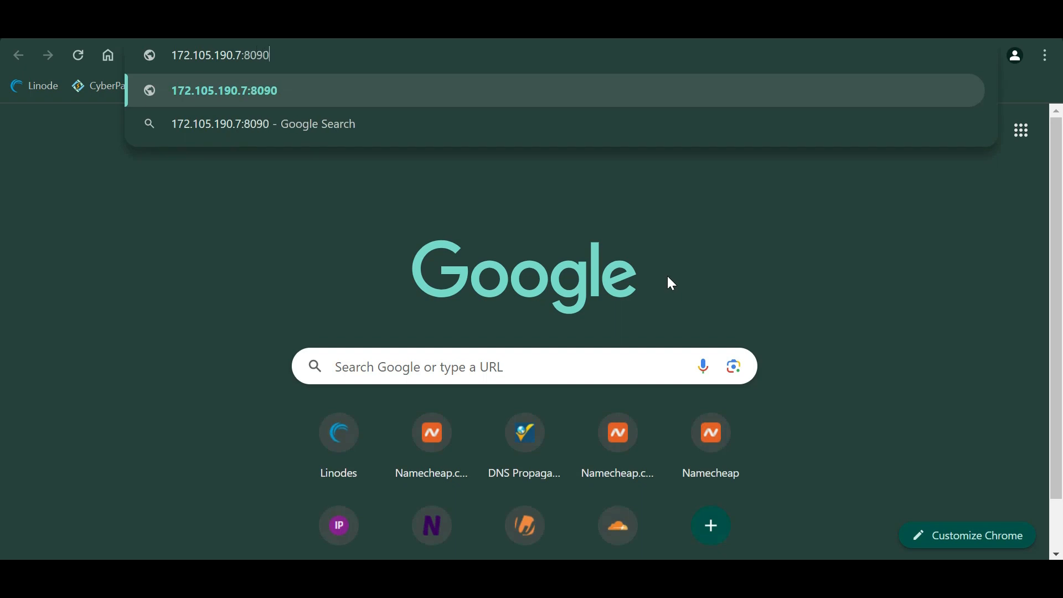
pyautogui.press('Return')
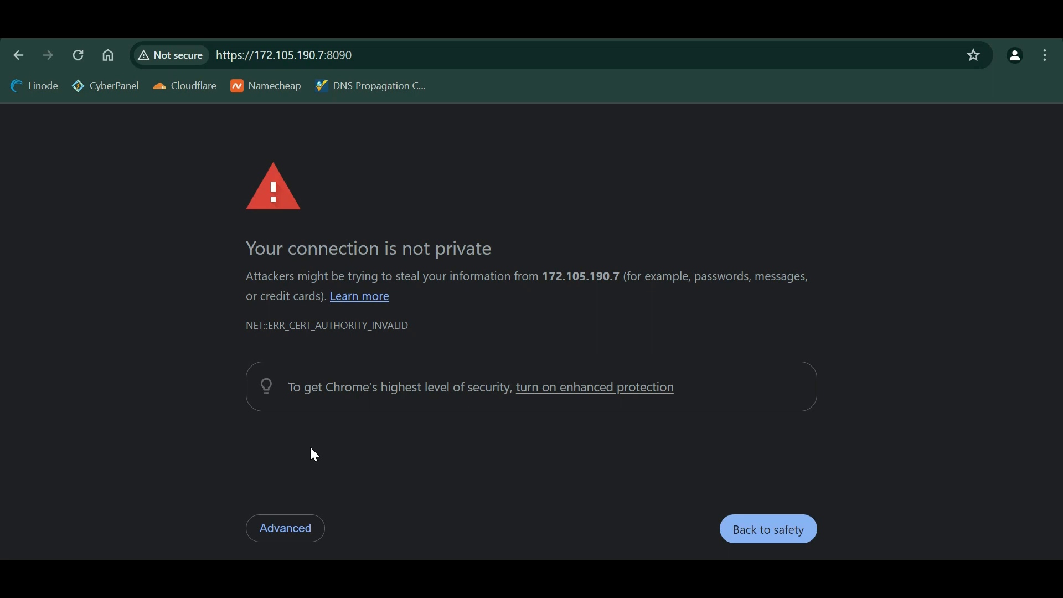
# - Proceed past the certificate warning and enter admin as the CyberPanel username
pyautogui.click(303, 533)
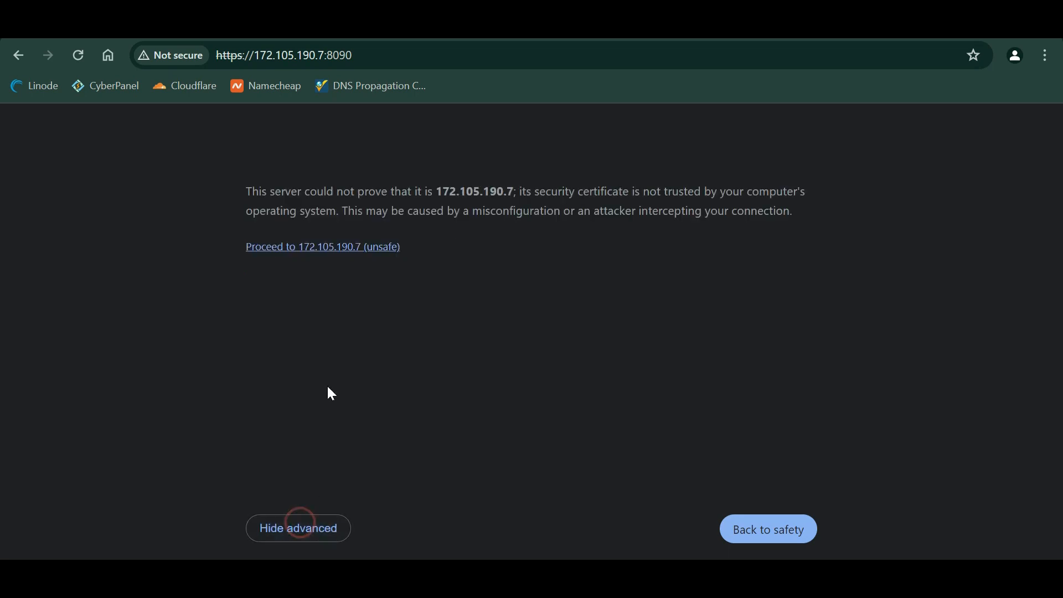
pyautogui.click(373, 249)
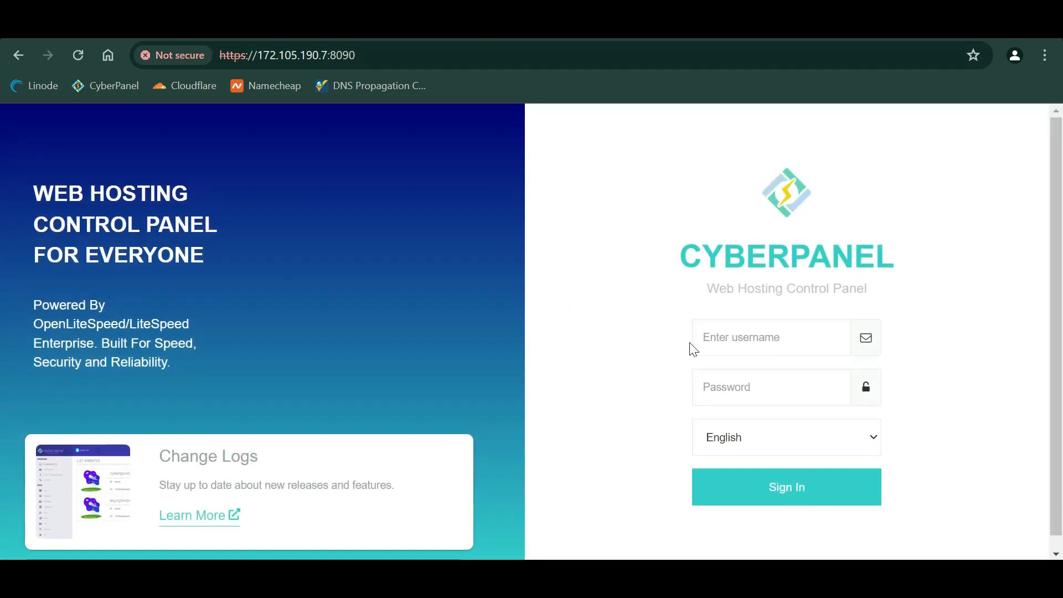
pyautogui.click(754, 339)
# - Sign in to CyberPanel as admin using the generated password copied from the console, then scroll the dashboard
pyautogui.write('admin')
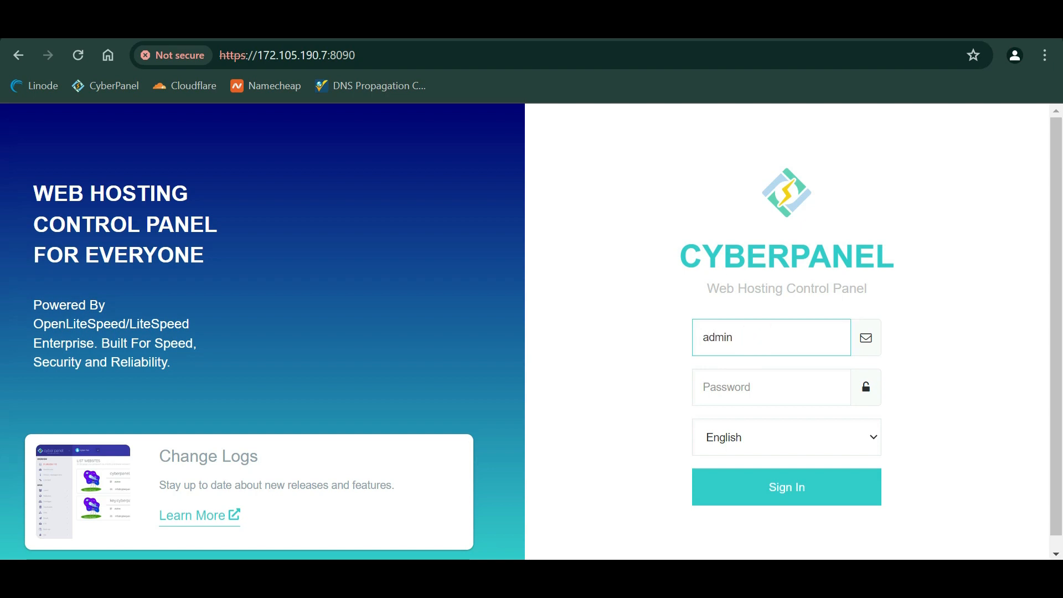
pyautogui.hotkey('ctrl', 'Tab')
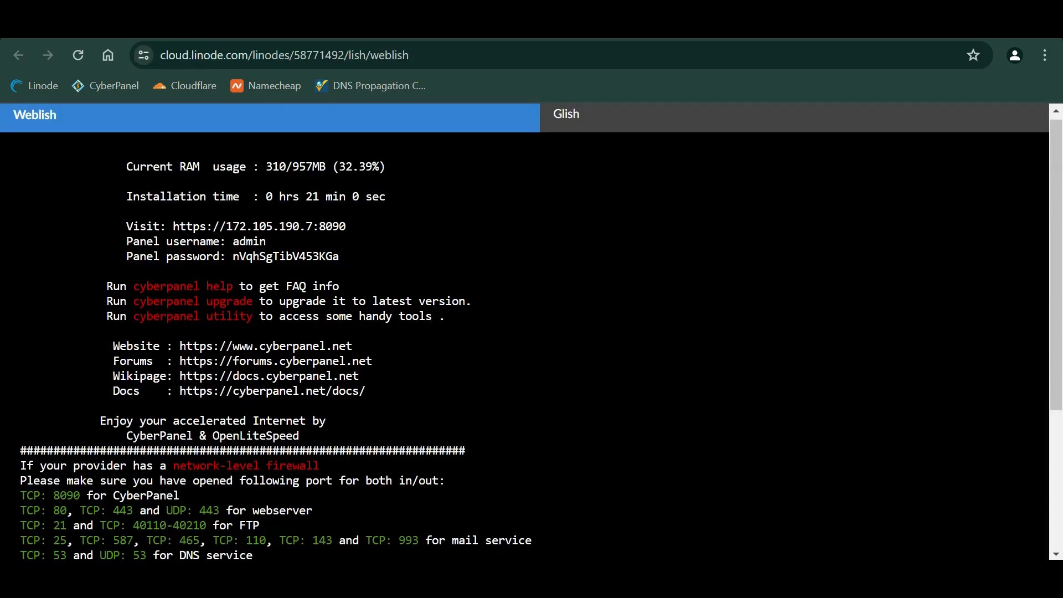
pyautogui.moveTo(342, 256); pyautogui.dragTo(233, 256)
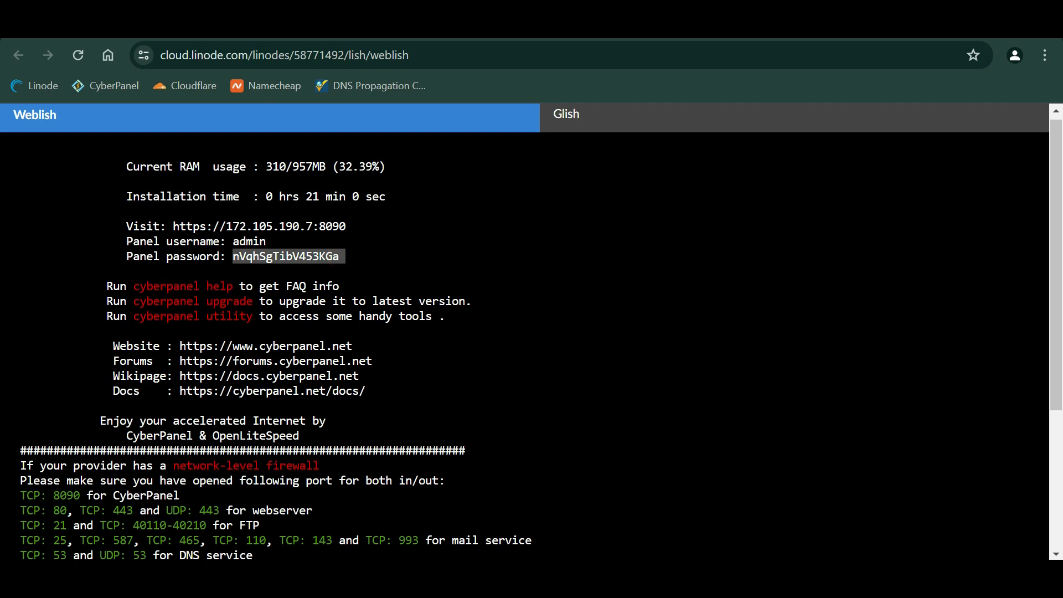
pyautogui.hotkey('ctrl', 'f')
pyautogui.click(802, 95)
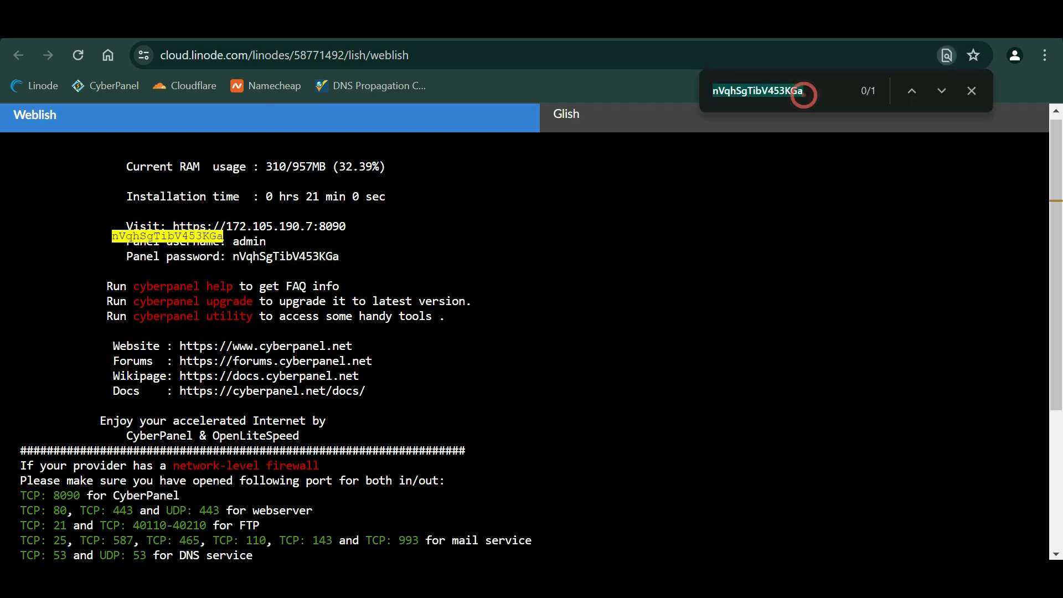
pyautogui.hotkey('ctrl', 'Tab')
pyautogui.click(771, 388)
pyautogui.hotkey('ctrl', 'v')
pyautogui.press('Return')
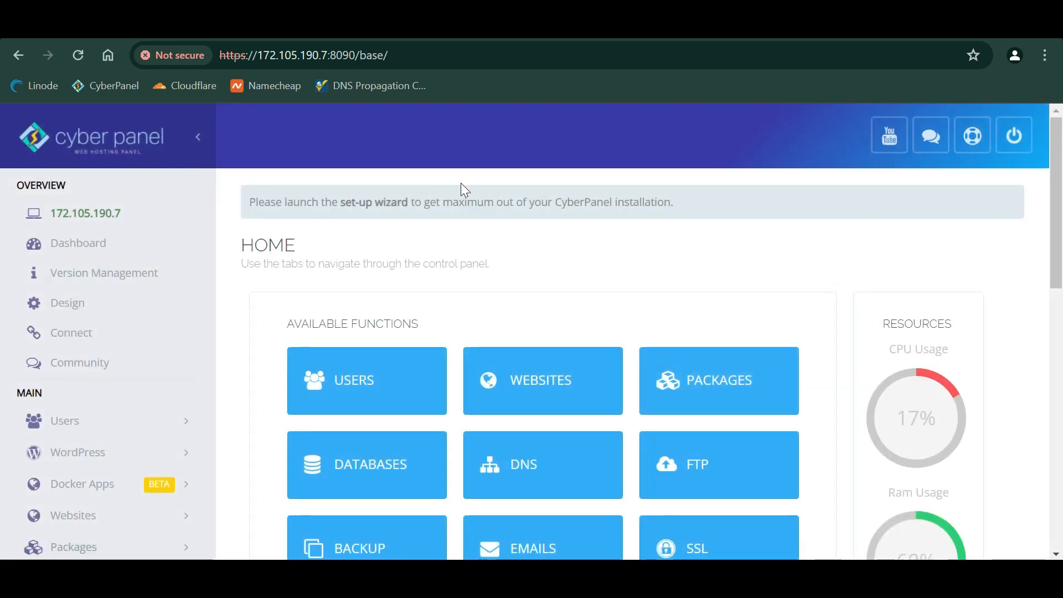
pyautogui.scroll(-2, 464, 188)
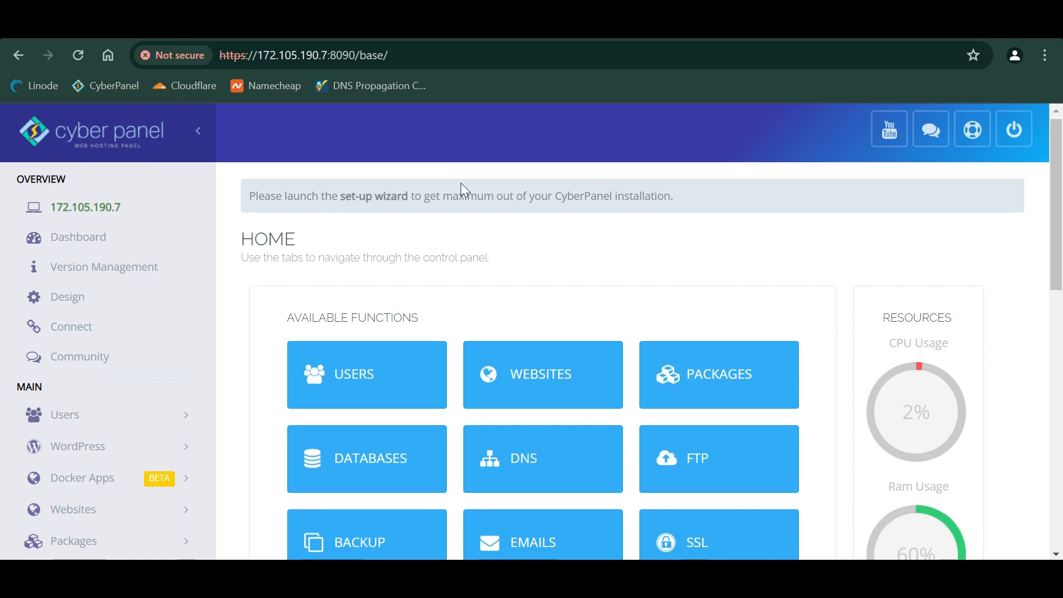
pyautogui.scroll(-5, 518, 376)
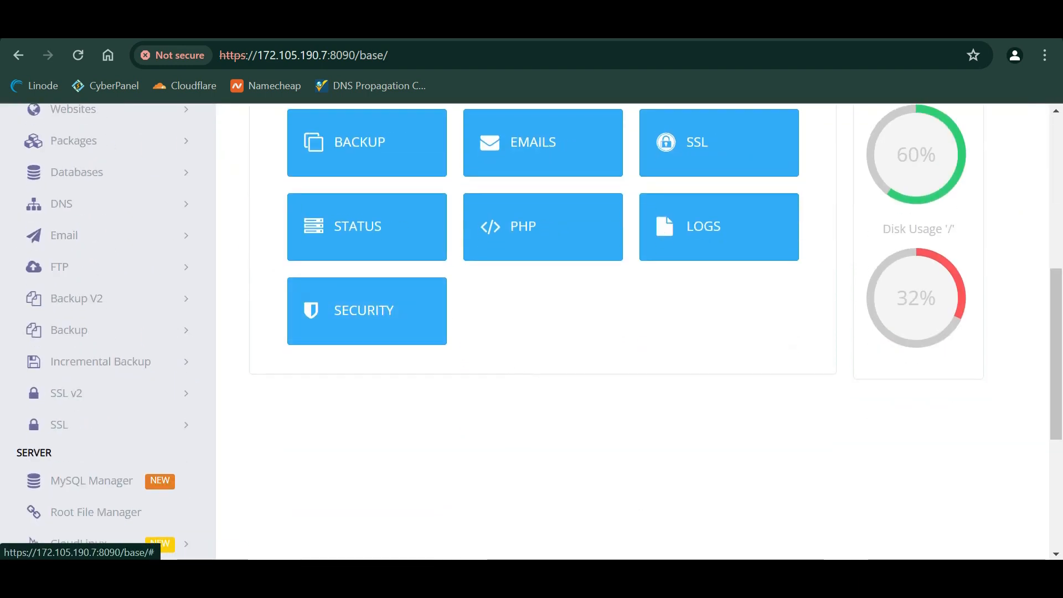
pyautogui.scroll(7, 418, 382)
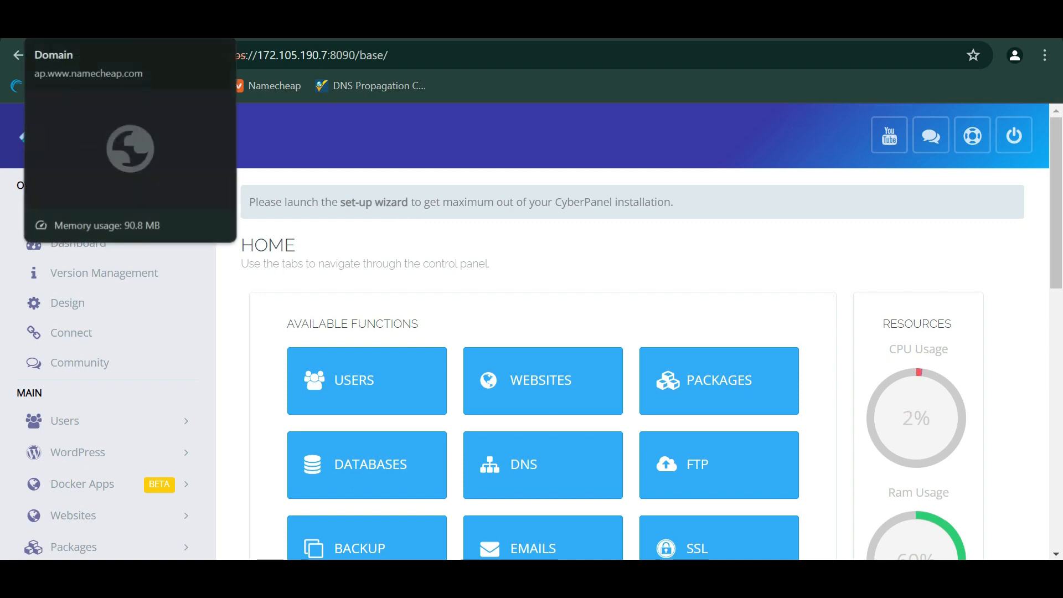
# - Start adding cybersite1.click as a new site in Cloudflare
pyautogui.click(769, 25)
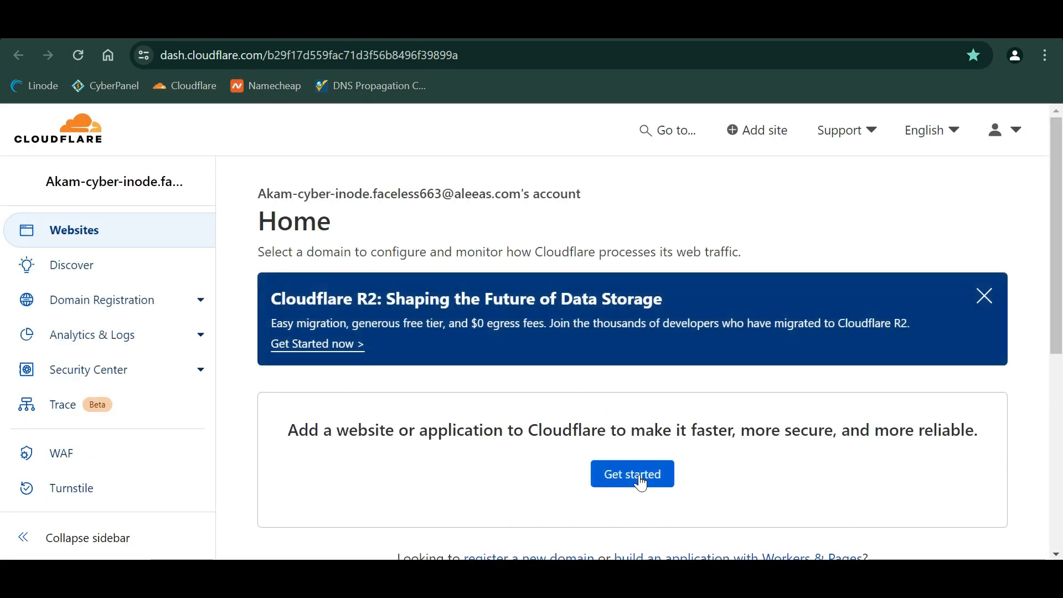
pyautogui.click(641, 479)
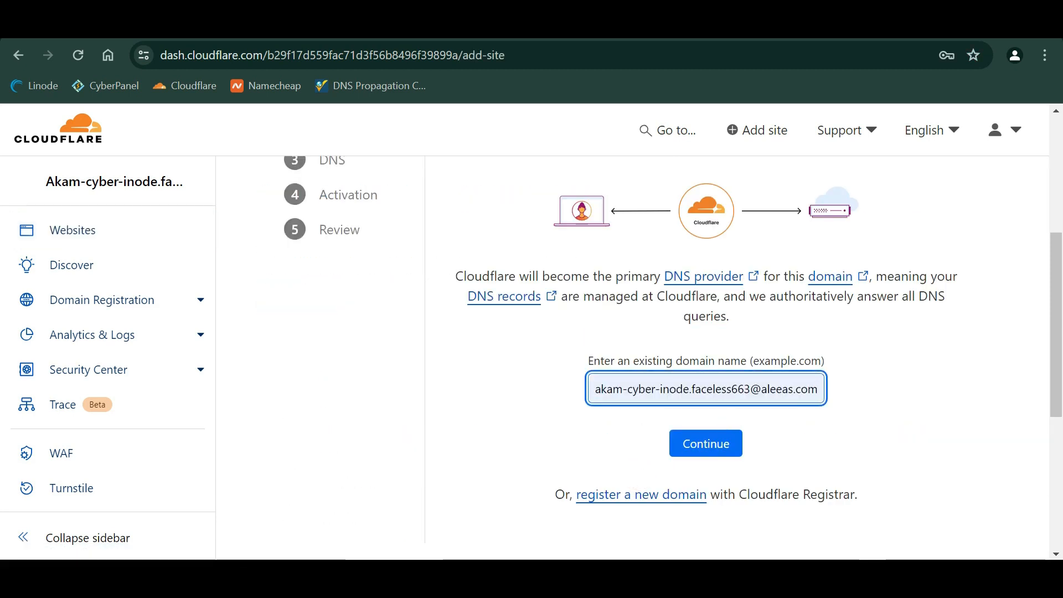
pyautogui.hotkey('ctrl', 'a')
pyautogui.write('cybersi')
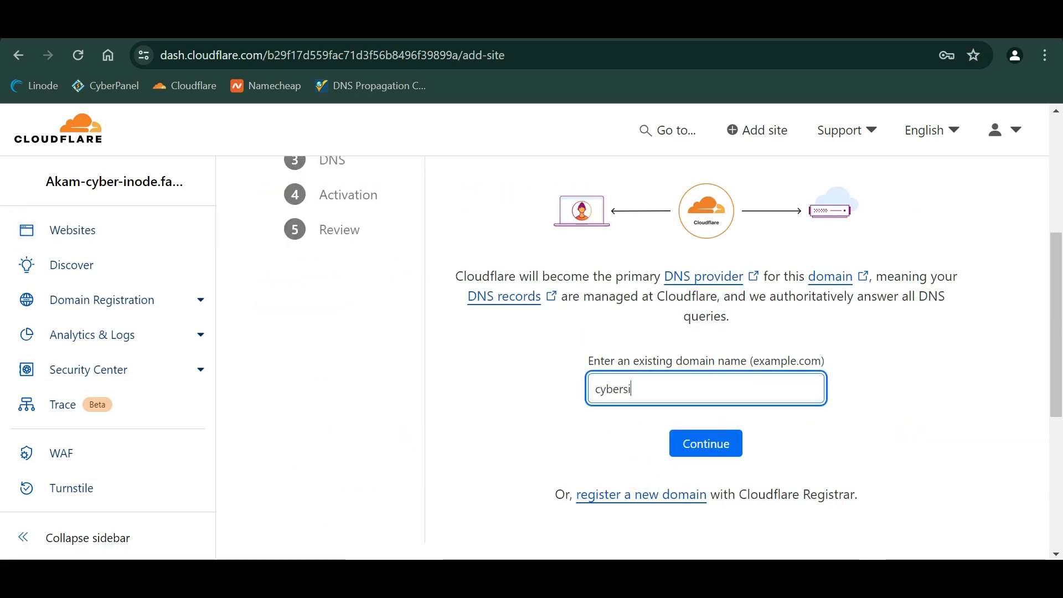
pyautogui.write('te1.click')
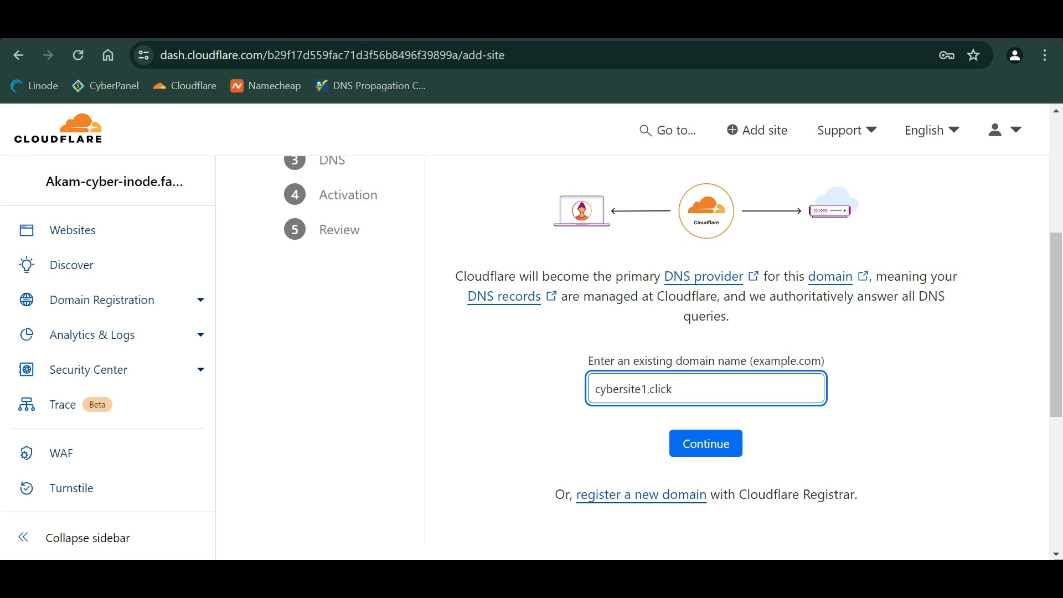
pyautogui.click(729, 437)
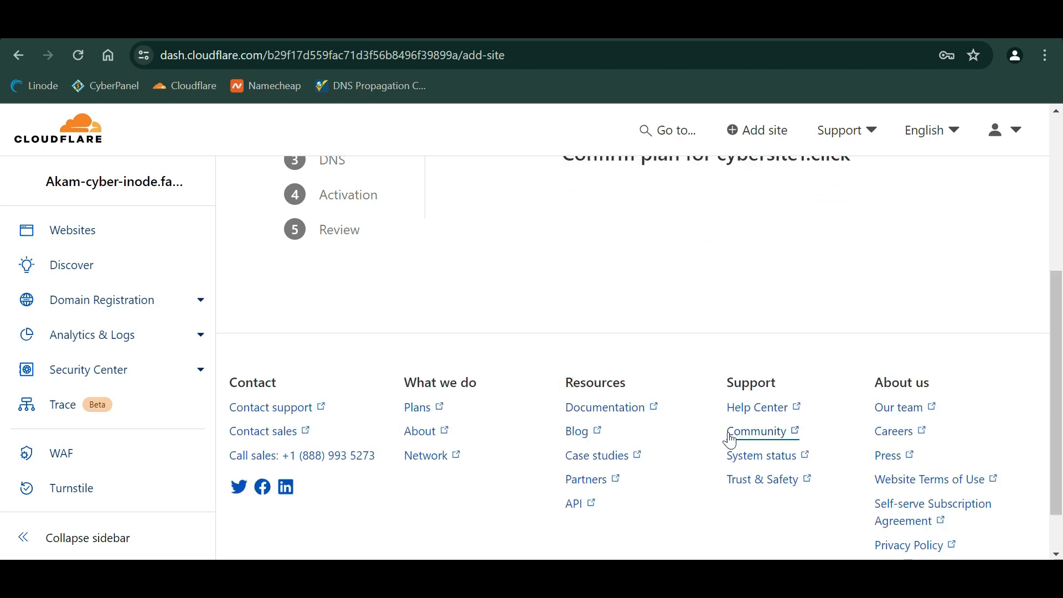
# - Confirm the Free plan, run the DNS records quick scan, and continue to the nameservers
pyautogui.scroll(-10, 581, 332)
pyautogui.click(641, 306)
pyautogui.click(711, 219)
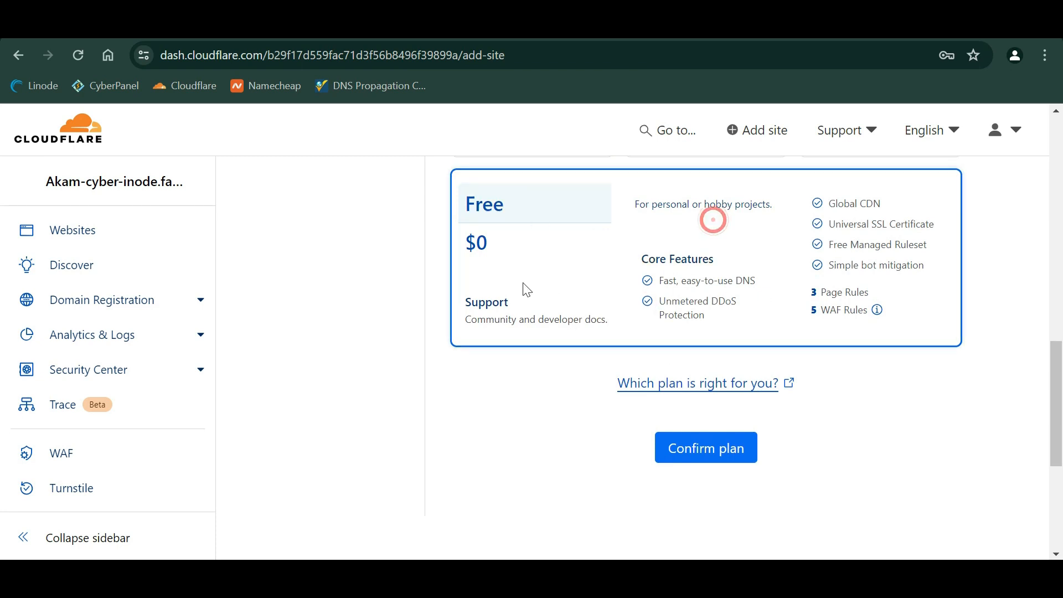
pyautogui.click(715, 460)
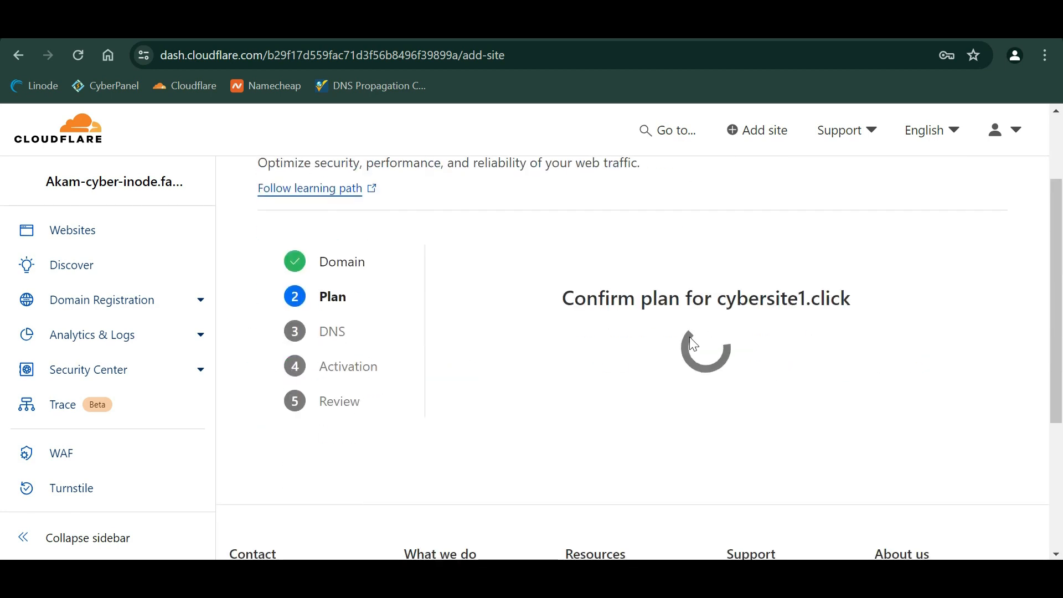
pyautogui.click(709, 443)
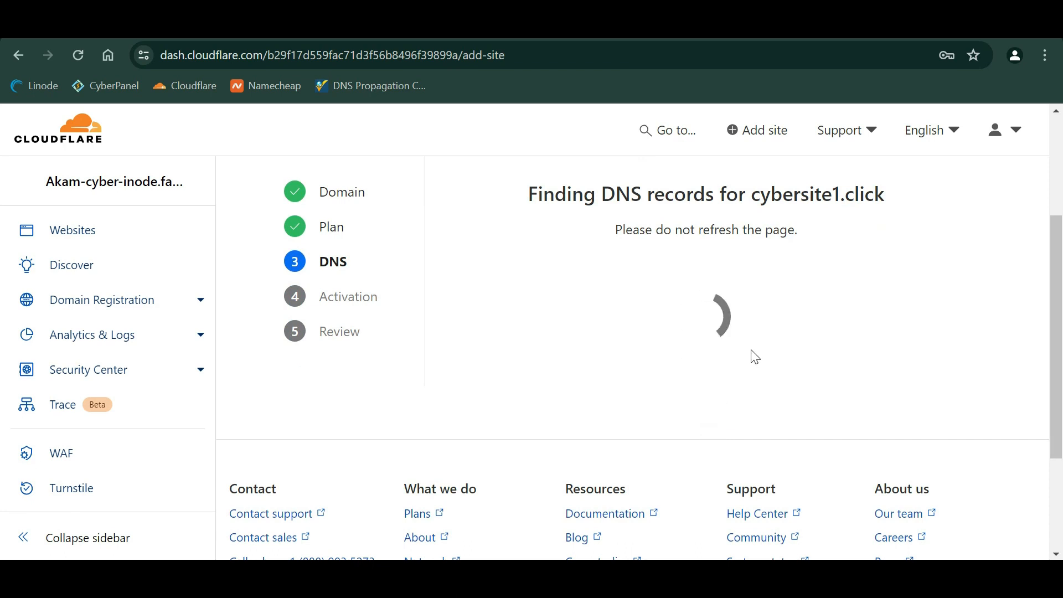
pyautogui.scroll(-10, 751, 354)
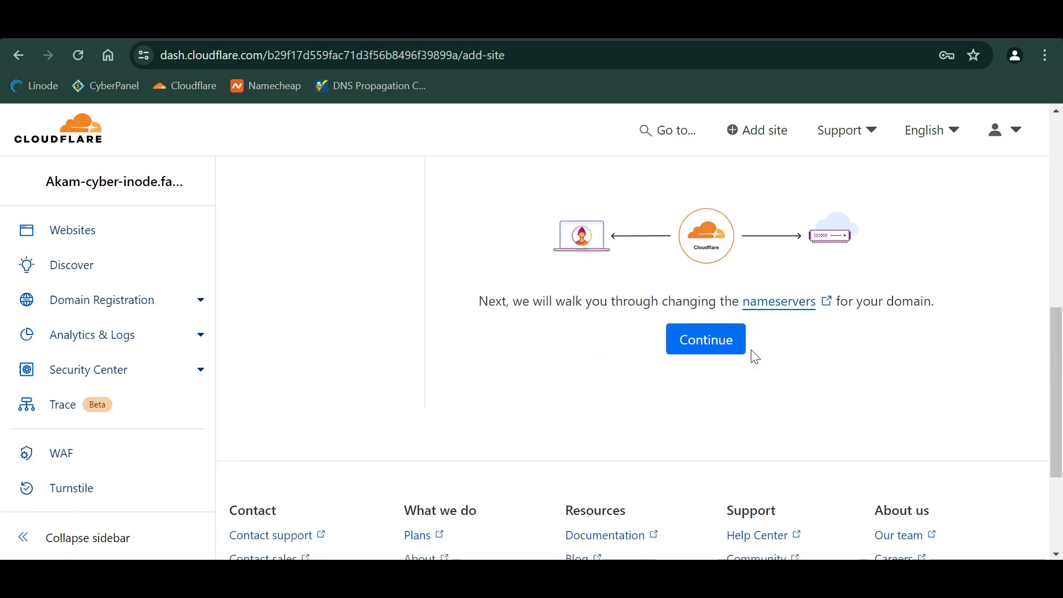
pyautogui.click(697, 337)
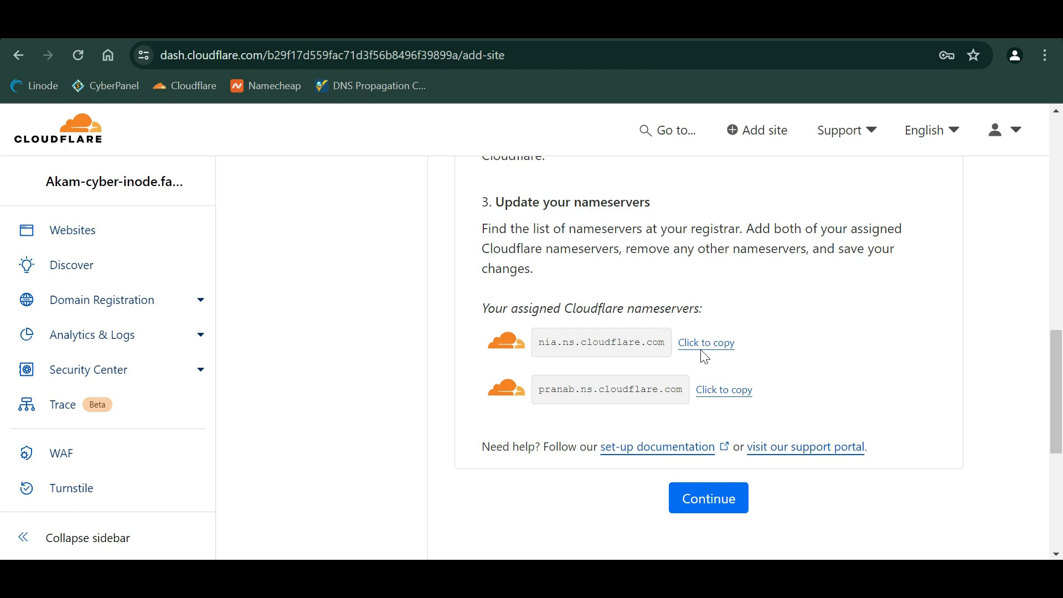
# - Switch cybersite1.click's nameservers to Custom DNS in Namecheap
pyautogui.hotkey('ctrl', 'Tab')
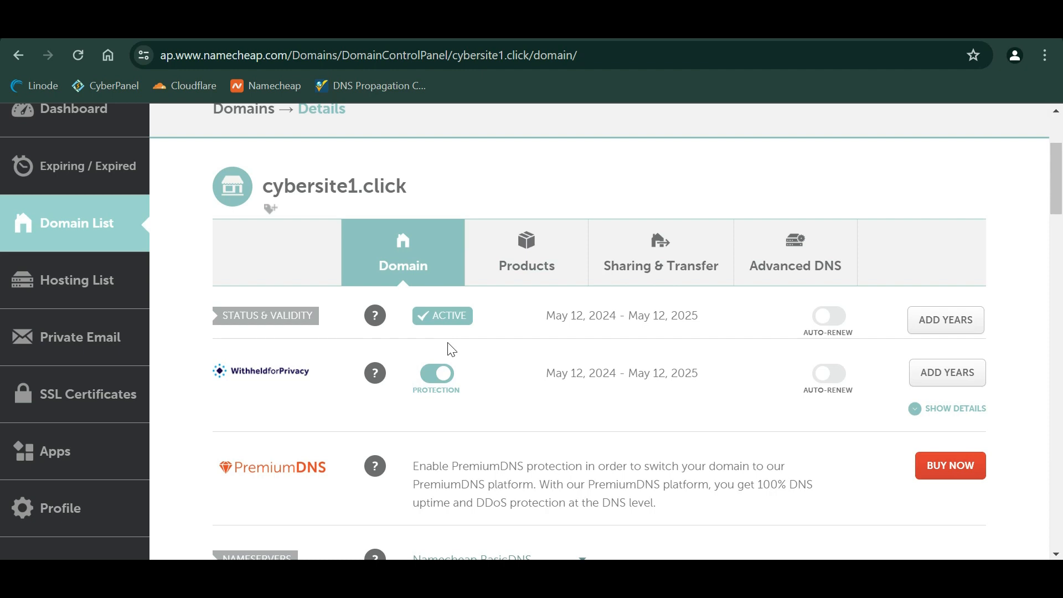
pyautogui.scroll(-3, 451, 349)
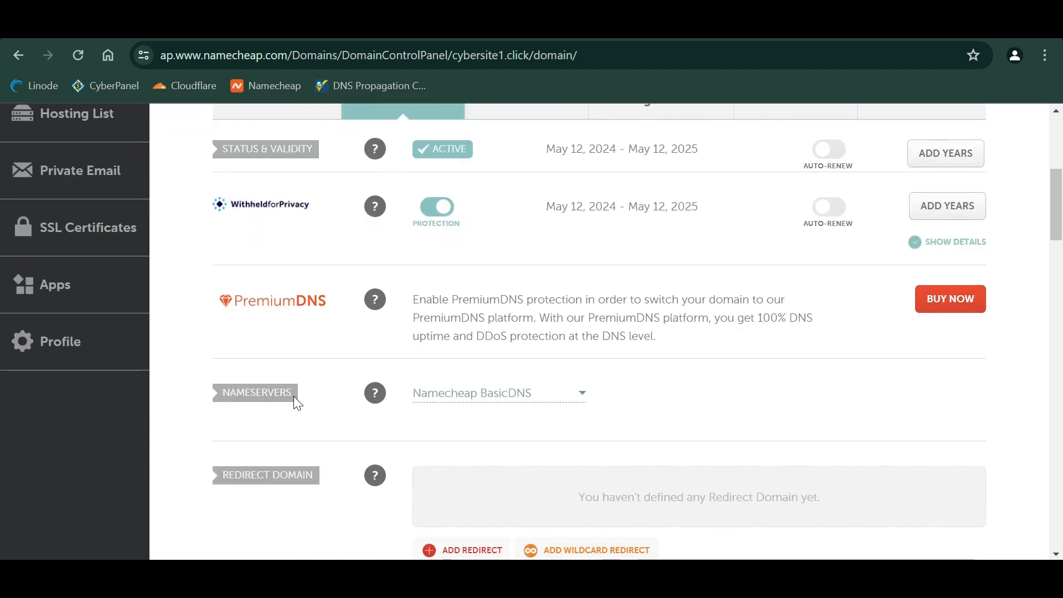
pyautogui.click(528, 393)
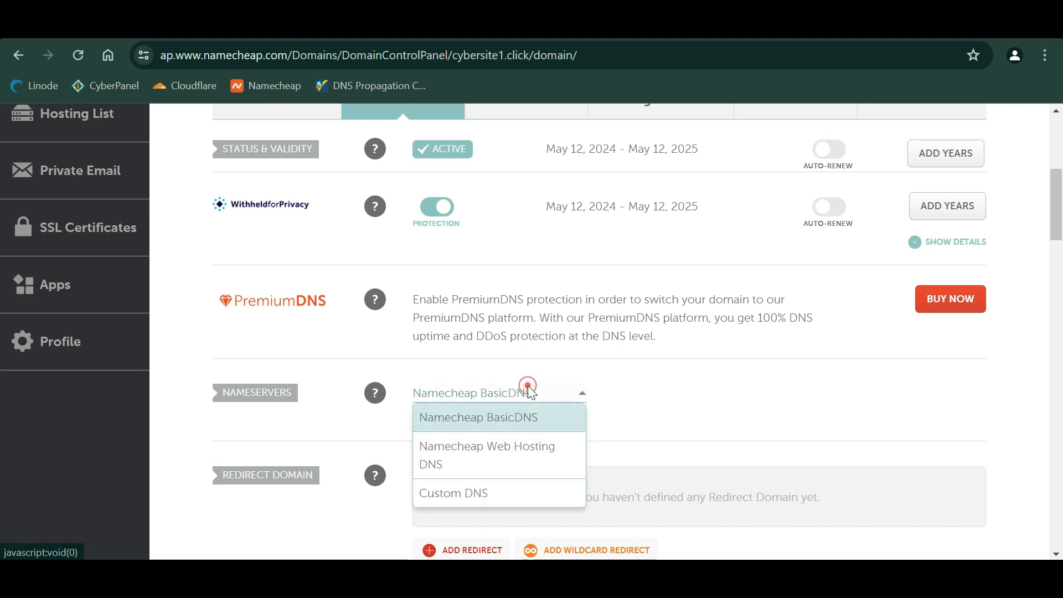
pyautogui.click(484, 494)
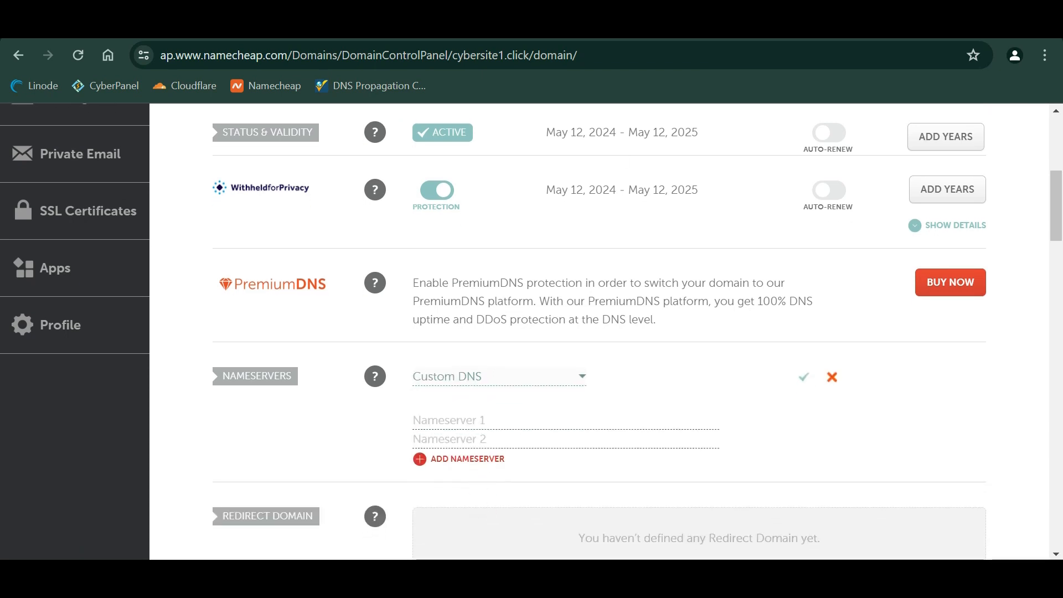
# - Enter nia.ns.cloudflare.com and pranab.ns.cloudflare.com as the custom nameservers and save
pyautogui.hotkey('ctrl', 'Tab')
pyautogui.hotkey('ctrl', 'Tab')
pyautogui.click(702, 354)
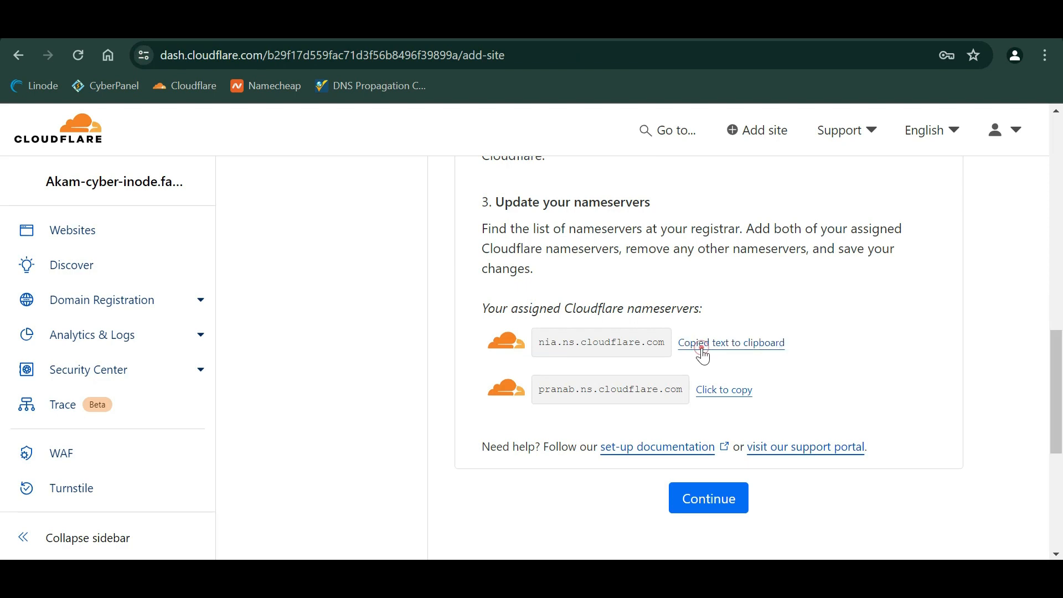
pyautogui.hotkey('ctrl', 'shift', 'Tab')
pyautogui.hotkey('ctrl', 'shift', 'Tab')
pyautogui.click(474, 420)
pyautogui.hotkey('ctrl', 'v')
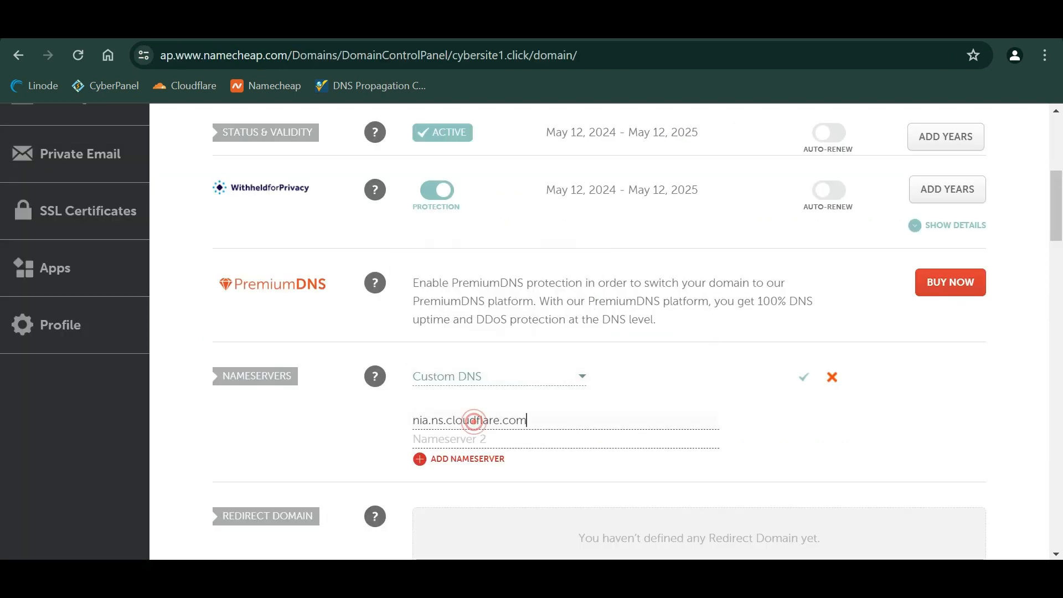
pyautogui.hotkey('ctrl', 'Tab')
pyautogui.hotkey('ctrl', 'Tab')
pyautogui.click(719, 389)
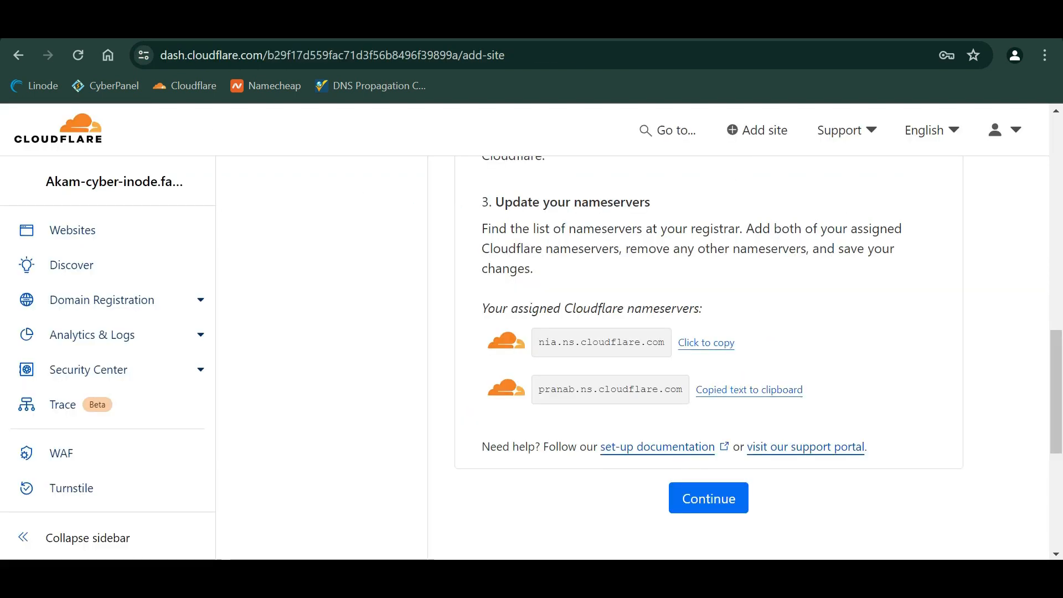
pyautogui.hotkey('ctrl', 'shift', 'Tab')
pyautogui.hotkey('ctrl', 'shift', 'Tab')
pyautogui.click(449, 439)
pyautogui.hotkey('ctrl', 'v')
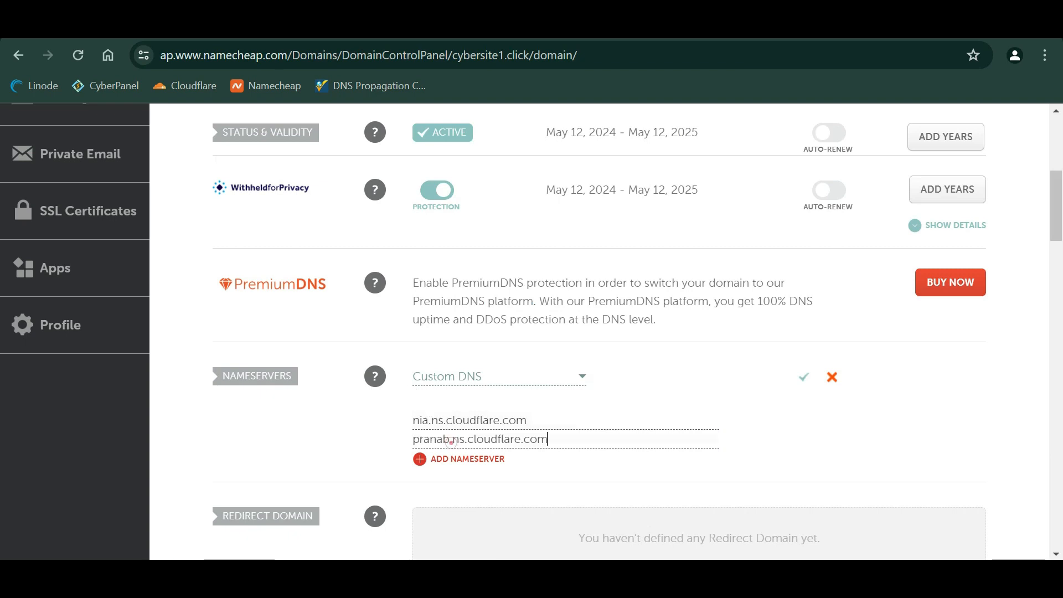
pyautogui.click(804, 380)
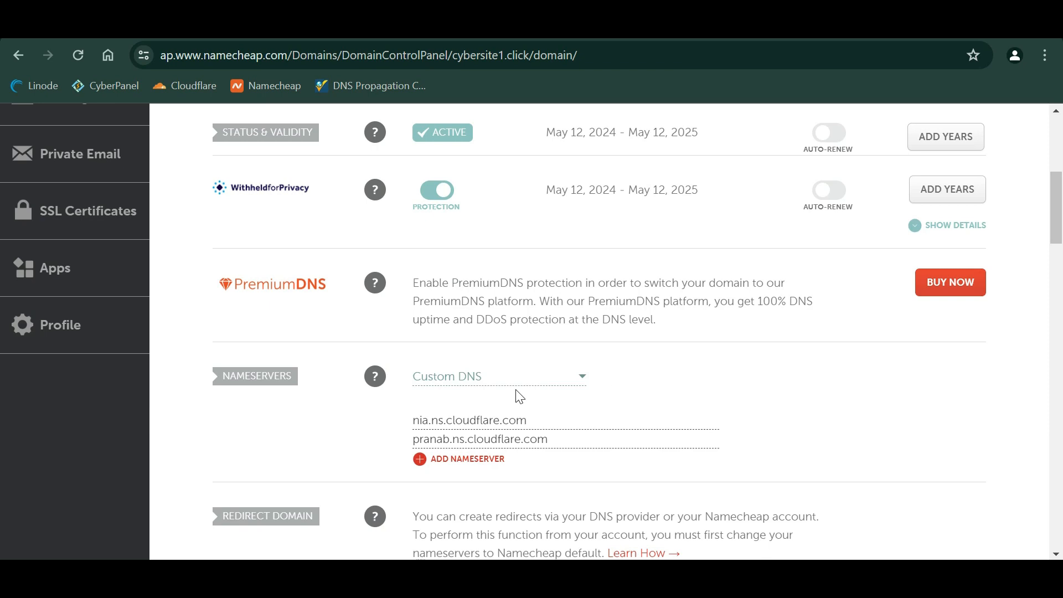
pyautogui.rightClick(340, 83)
# - Run a whatsmydns.net NS record lookup for cybersite1.click and review the worldwide results
pyautogui.click(389, 108)
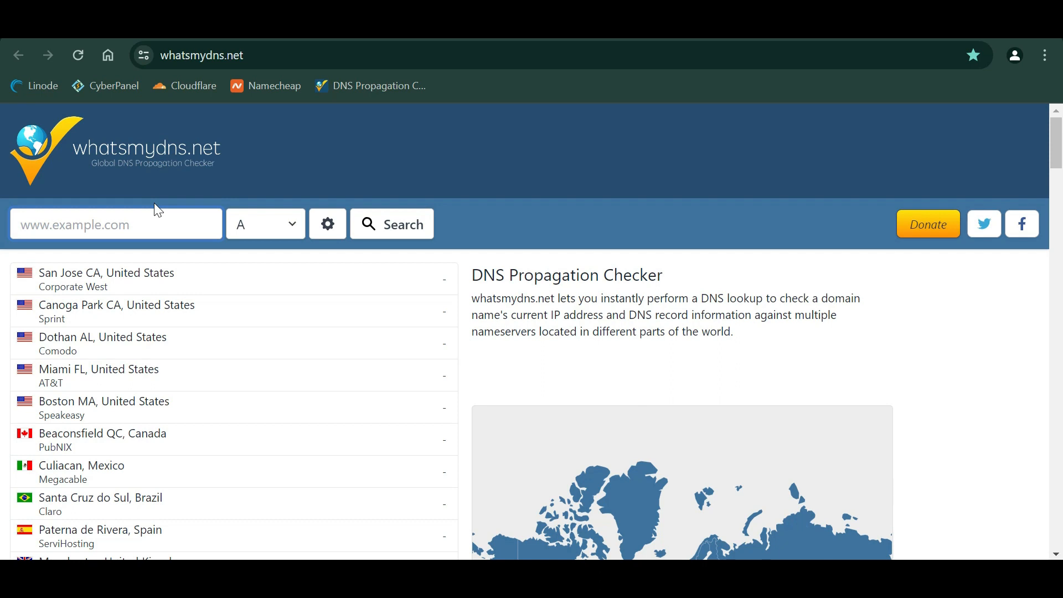
pyautogui.write('cybers')
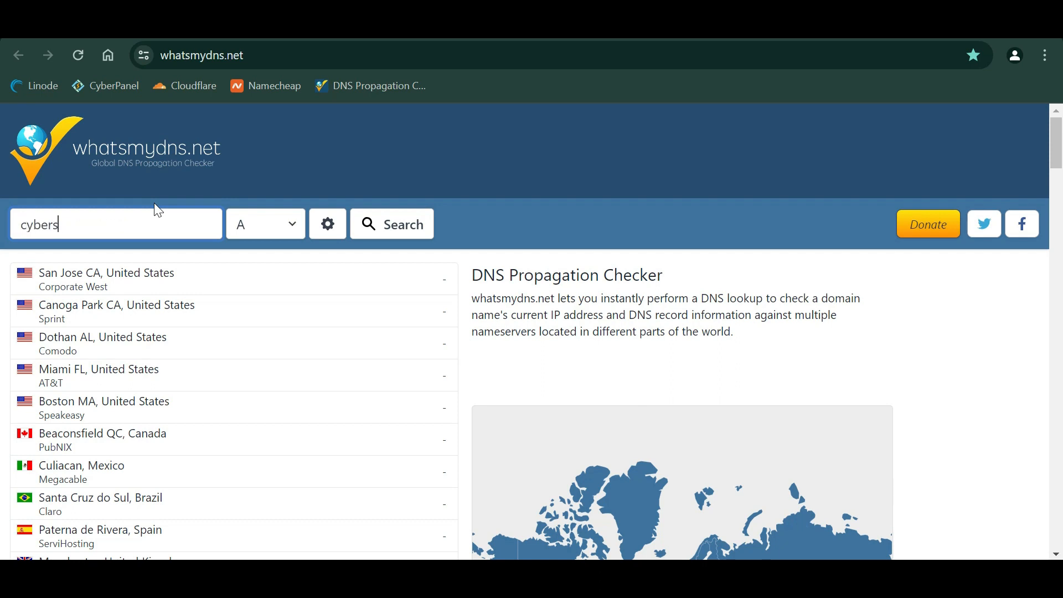
pyautogui.write('ite1.click')
pyautogui.click(270, 219)
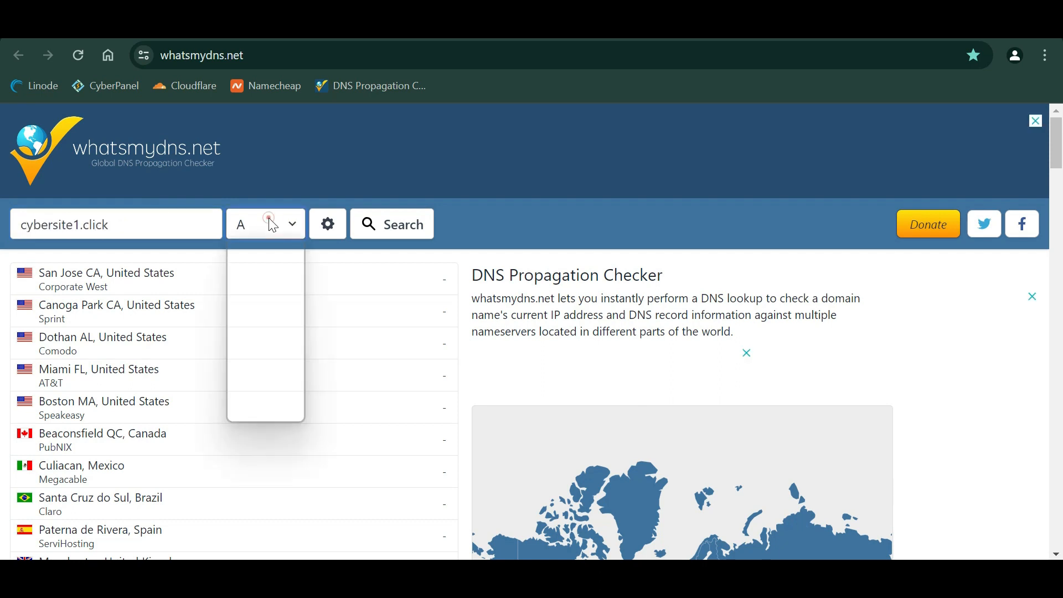
pyautogui.click(372, 220)
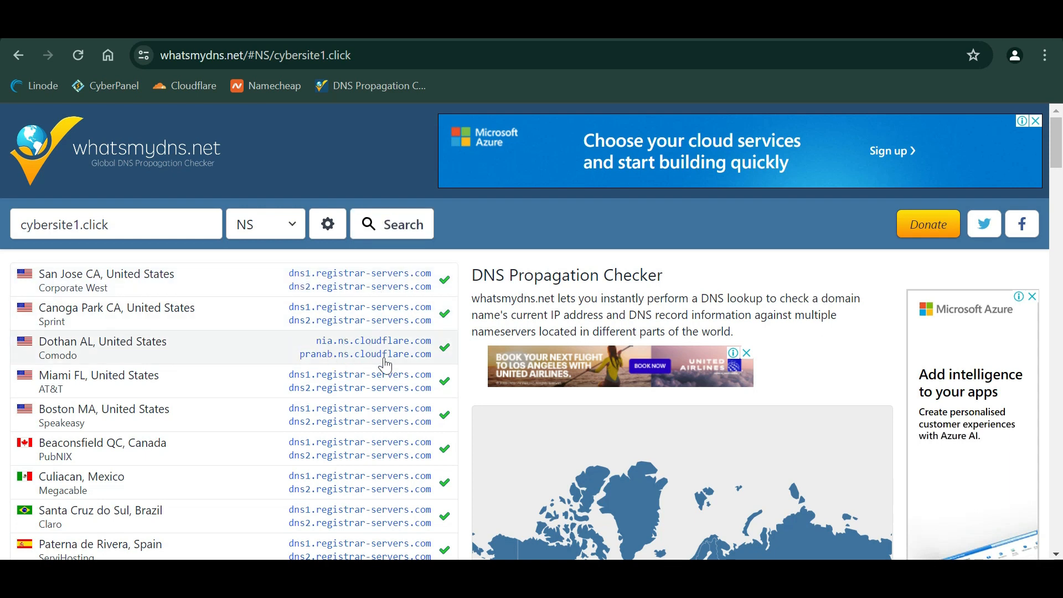
pyautogui.scroll(-3, 360, 361)
pyautogui.scroll(-5, 326, 418)
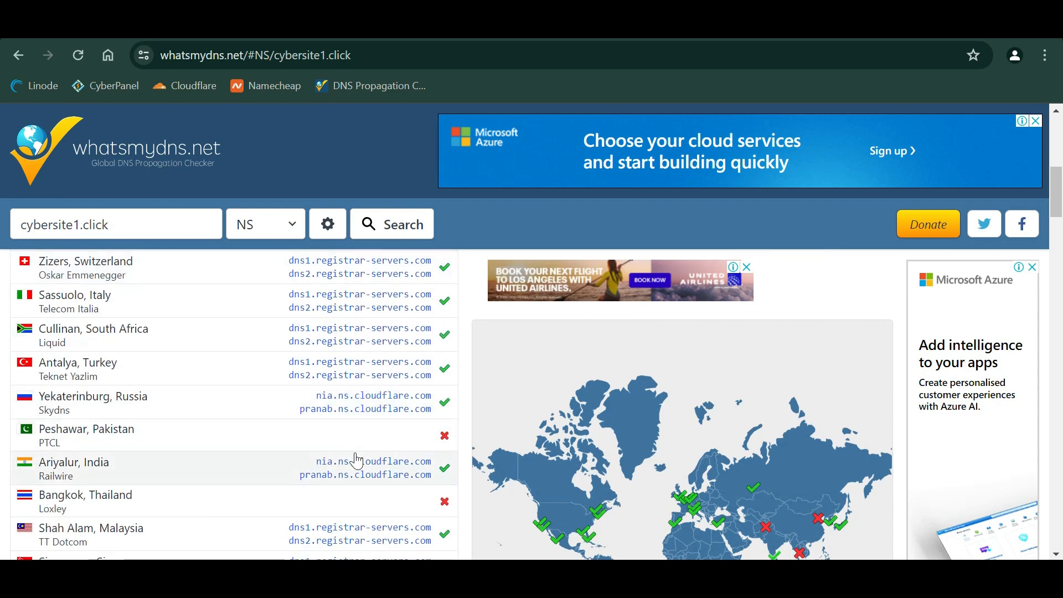
pyautogui.hotkey('ctrl', 'Tab')
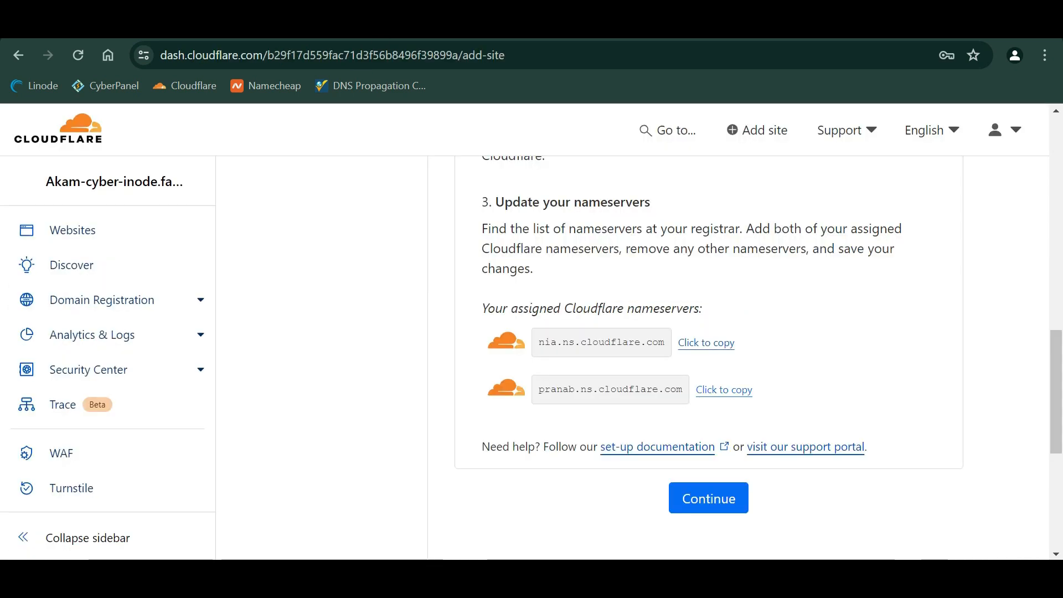
pyautogui.scroll(-1, 695, 451)
# - Finish the nameserver step and open cybersite1.click's overview from the account's website list
pyautogui.click(715, 427)
pyautogui.scroll(4, 714, 426)
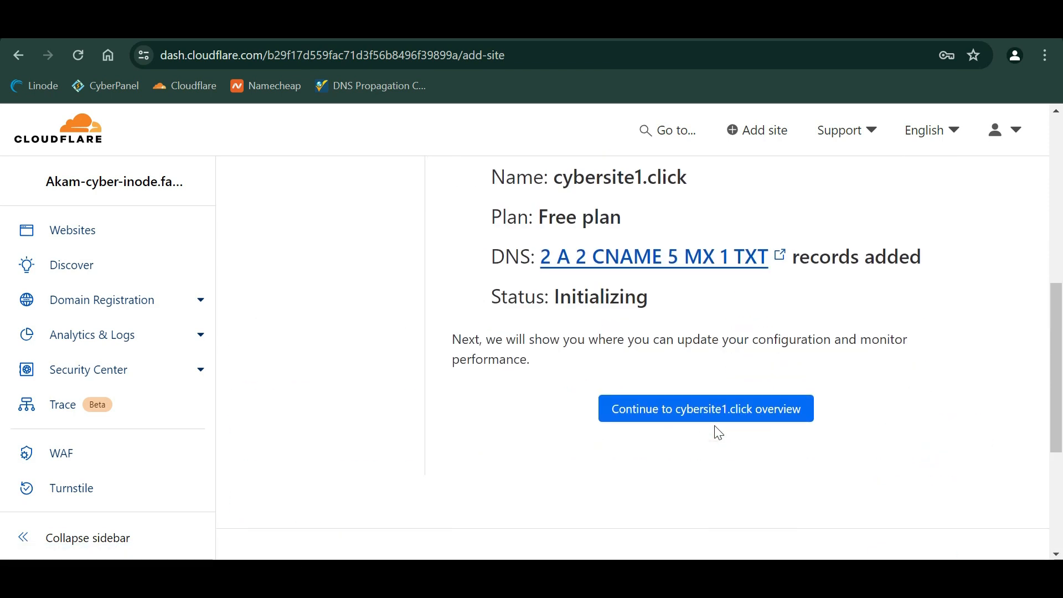
pyautogui.click(727, 413)
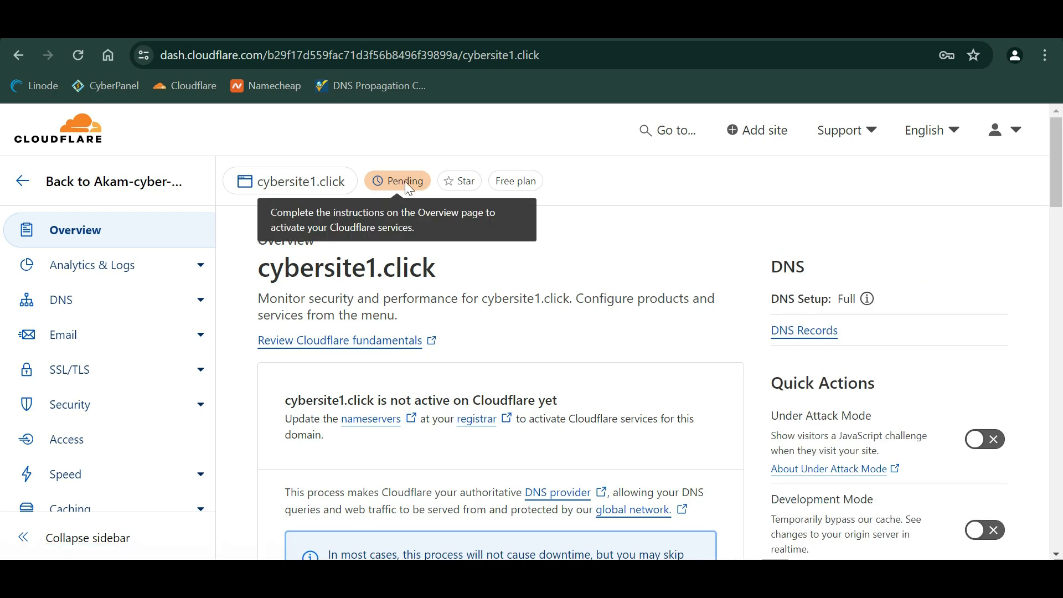
pyautogui.click(33, 177)
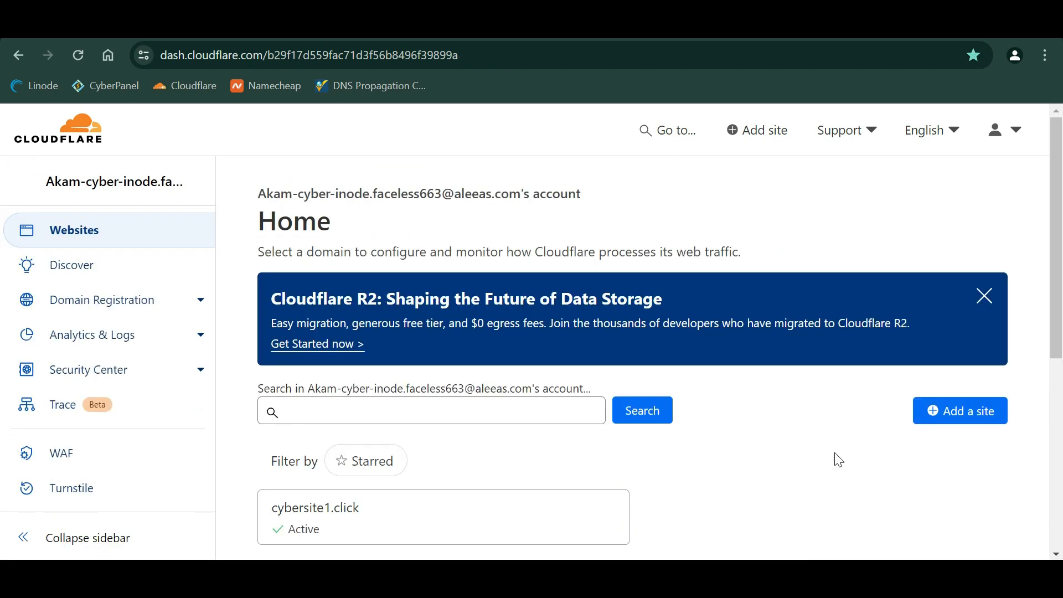
pyautogui.scroll(-1, 777, 461)
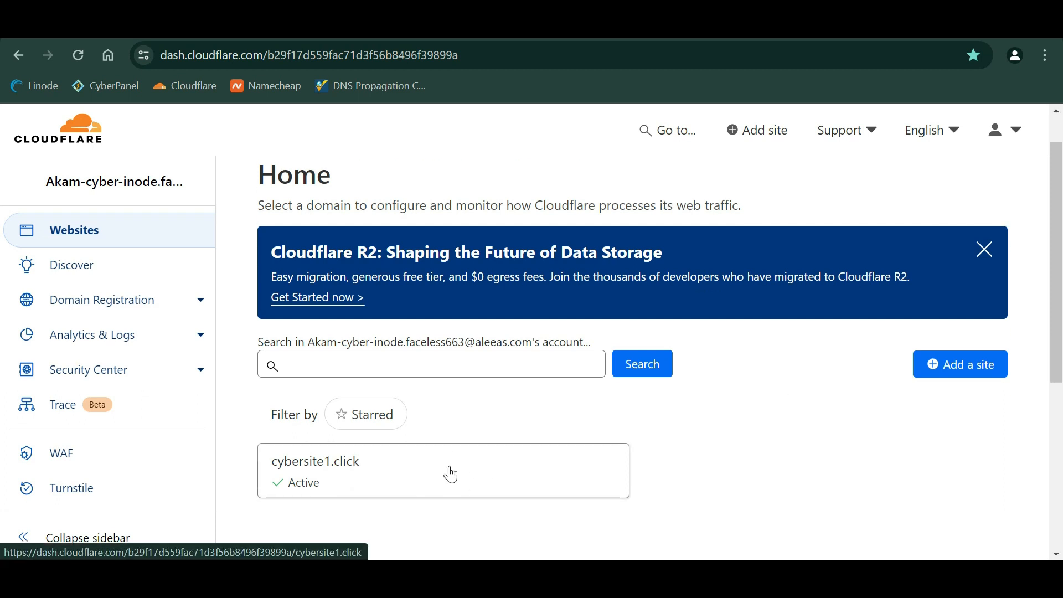
pyautogui.click(398, 476)
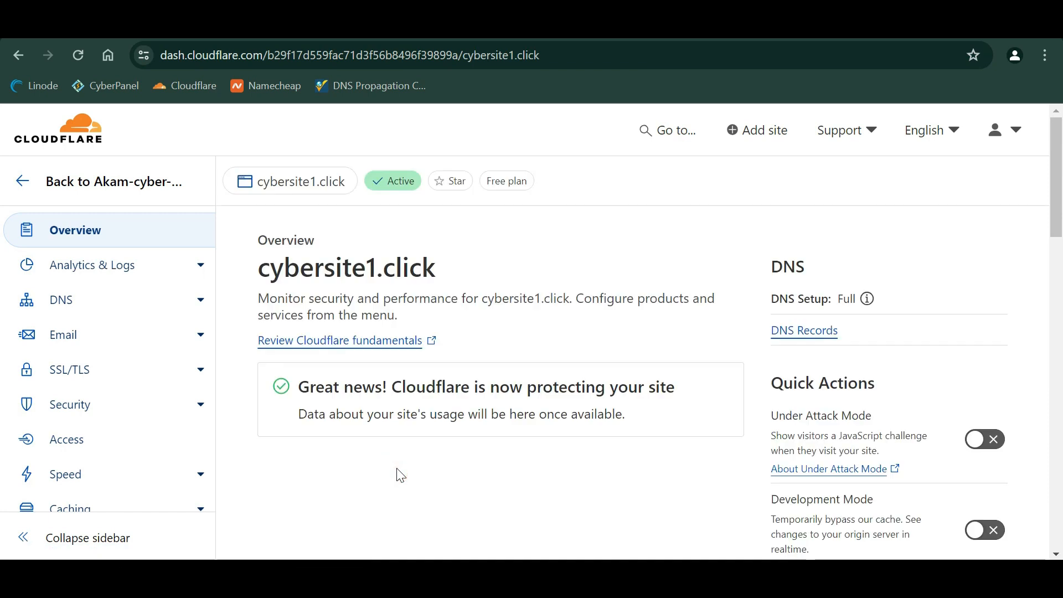
# - Open cybersite1.click's DNS records and delete the SPF TXT record
pyautogui.click(139, 313)
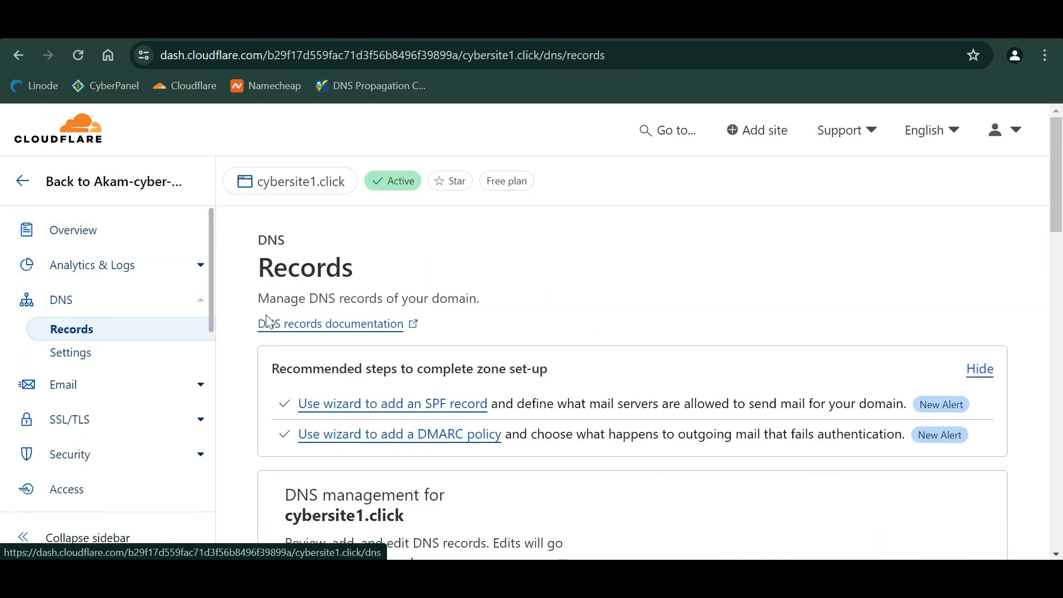
pyautogui.scroll(-6, 266, 320)
pyautogui.scroll(-3, 510, 351)
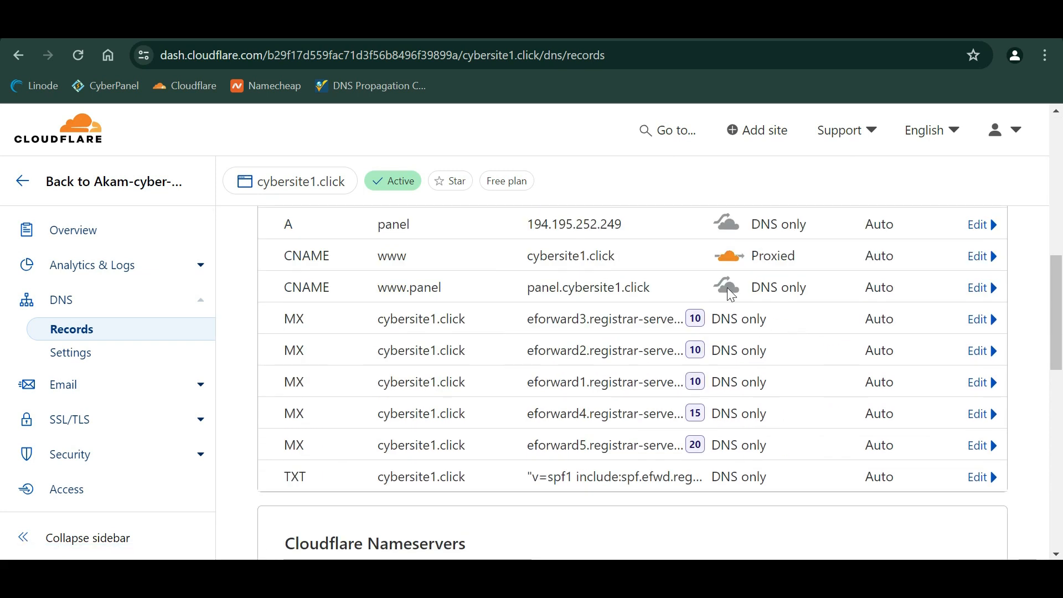
pyautogui.click(989, 478)
pyautogui.scroll(-5, 838, 441)
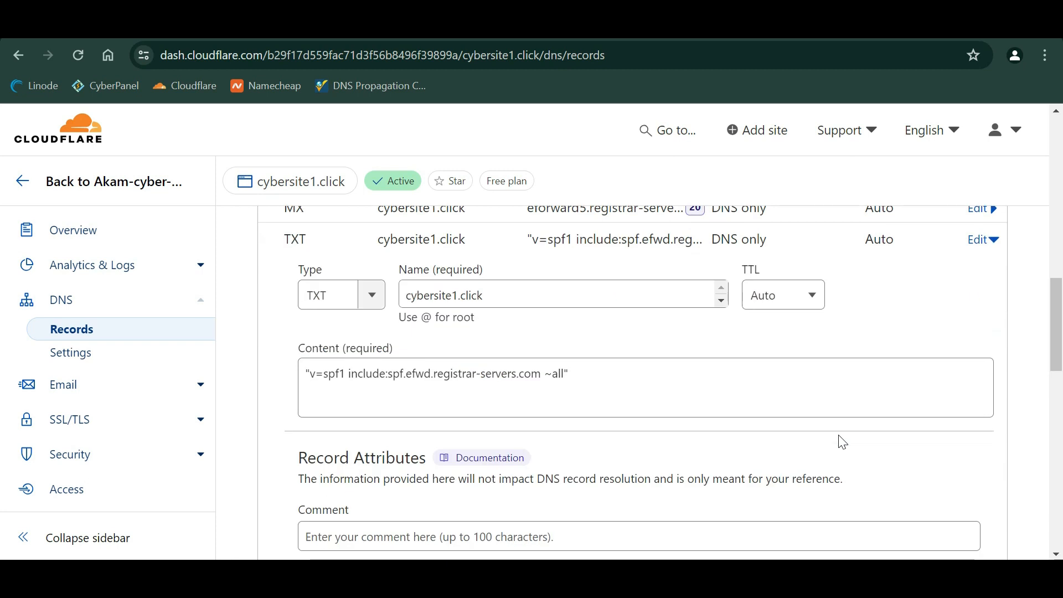
pyautogui.click(357, 454)
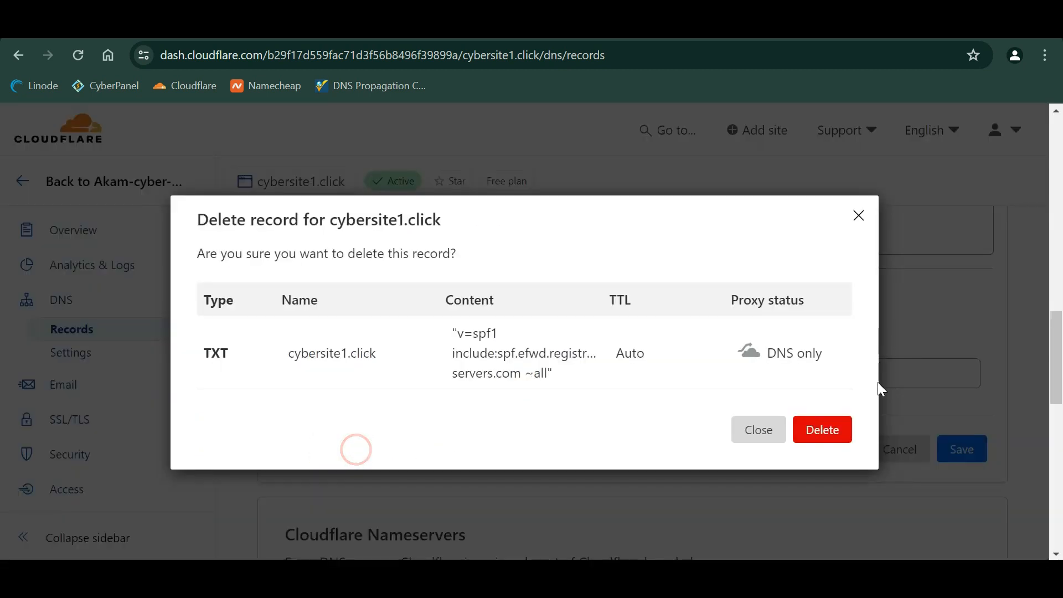
pyautogui.click(829, 429)
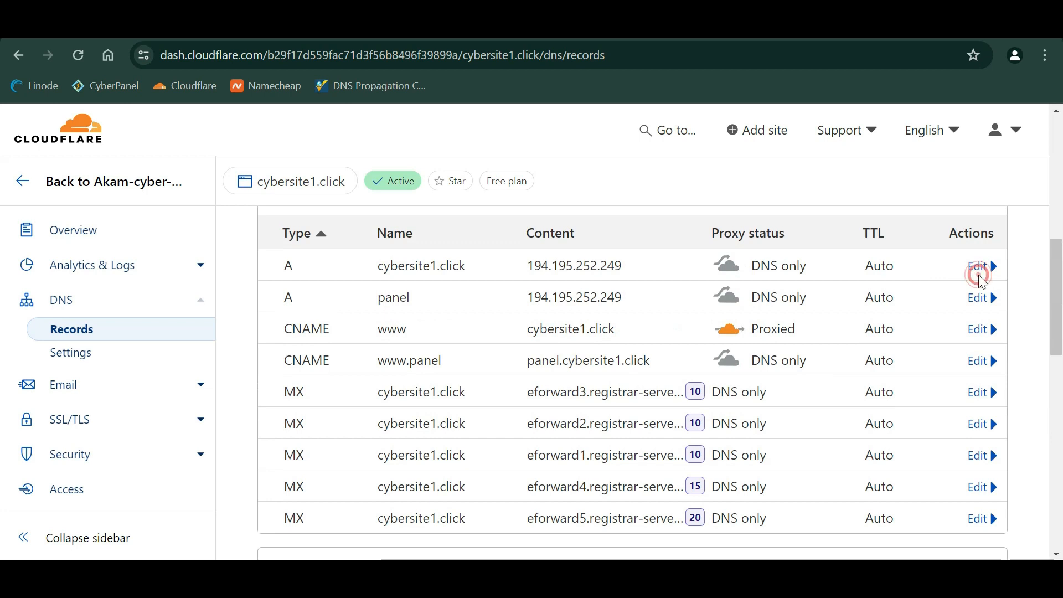
# - Delete the root A record and the panel A record
pyautogui.click(978, 266)
pyautogui.scroll(-2, 413, 370)
pyautogui.click(331, 423)
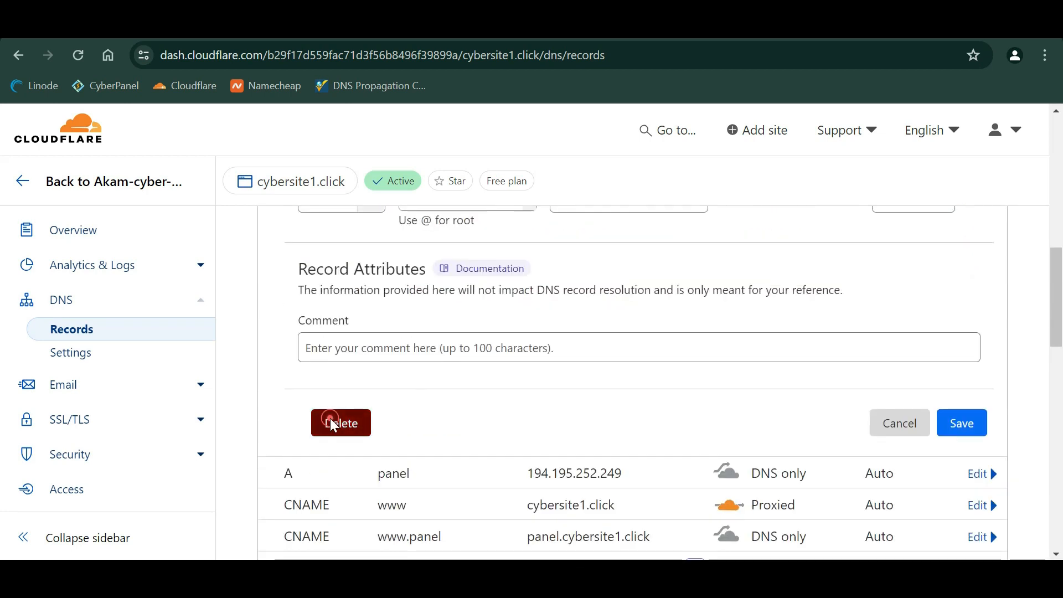
pyautogui.click(824, 411)
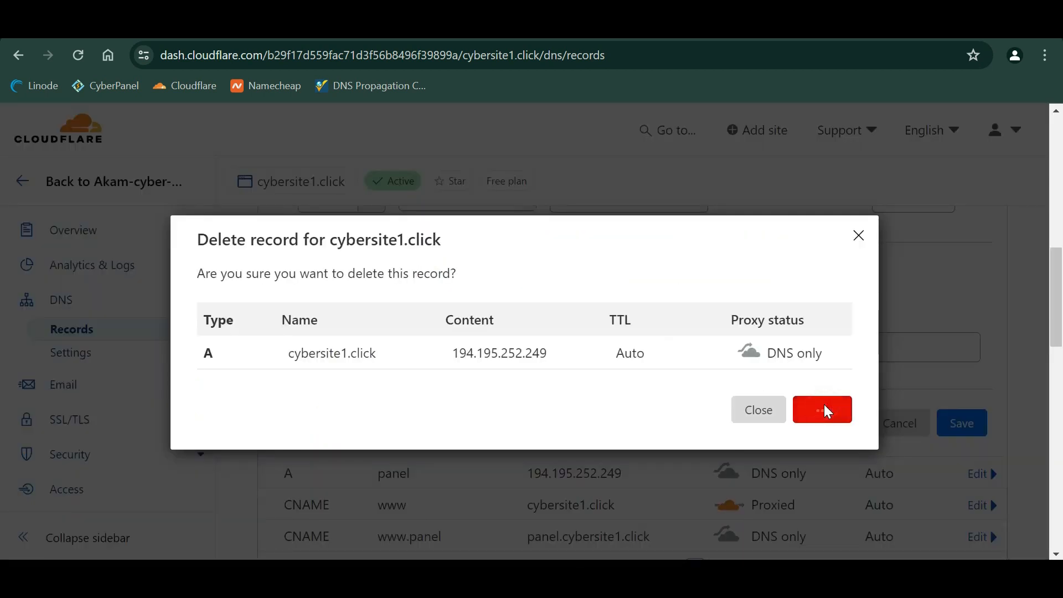
pyautogui.scroll(1, 631, 333)
pyautogui.click(978, 245)
pyautogui.click(340, 524)
pyautogui.click(824, 412)
pyautogui.click(977, 275)
pyautogui.click(341, 495)
pyautogui.click(822, 410)
pyautogui.click(977, 245)
pyautogui.click(340, 525)
pyautogui.click(822, 410)
pyautogui.scroll(-5, 268, 491)
pyautogui.scroll(4, 378, 419)
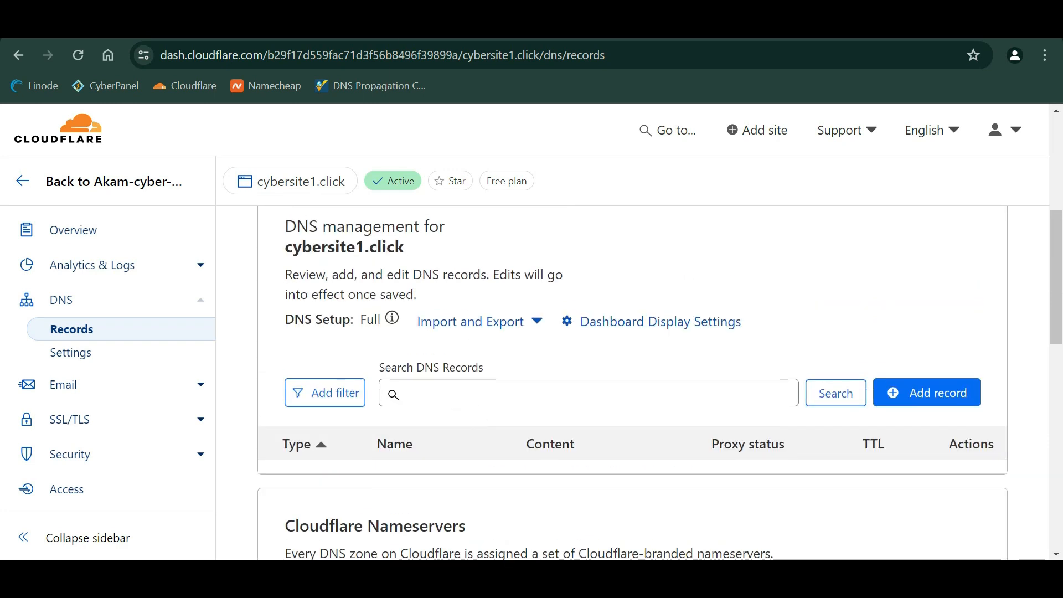
# - Copy the server's public IPv4 address 172.105.190.7 from the Linode dashboard
pyautogui.hotkey('ctrl', 'Tab')
pyautogui.hotkey('ctrl', 'Tab')
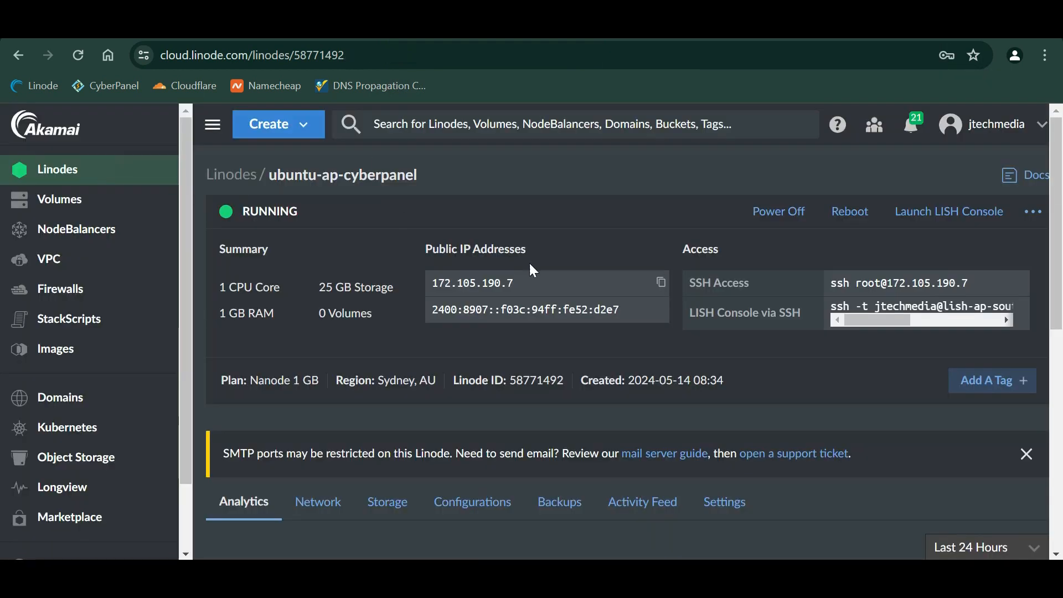
pyautogui.click(659, 283)
pyautogui.hotkey('ctrl', 'Tab')
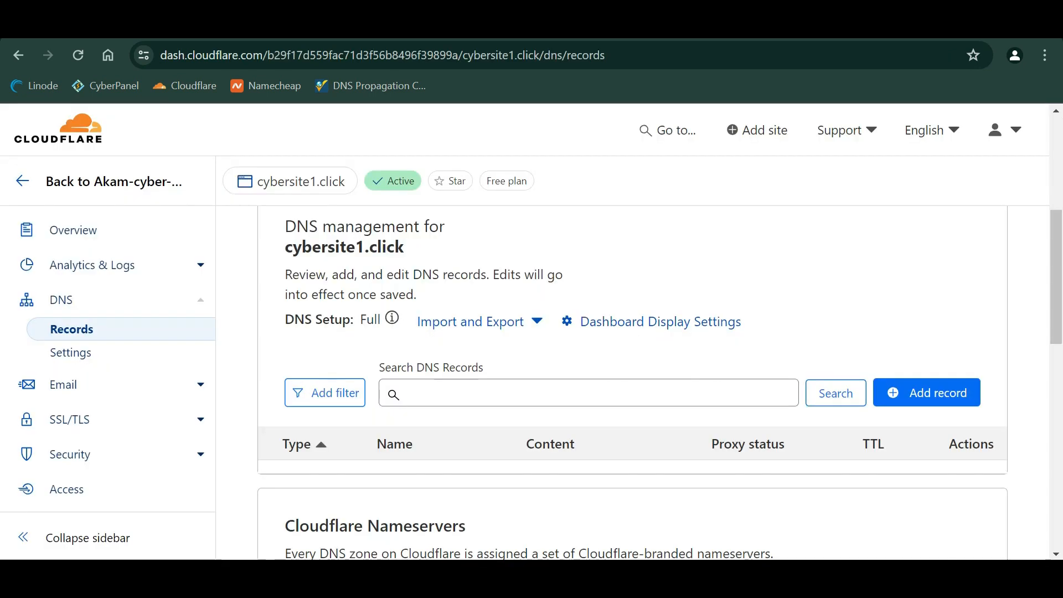
pyautogui.scroll(-1, 445, 352)
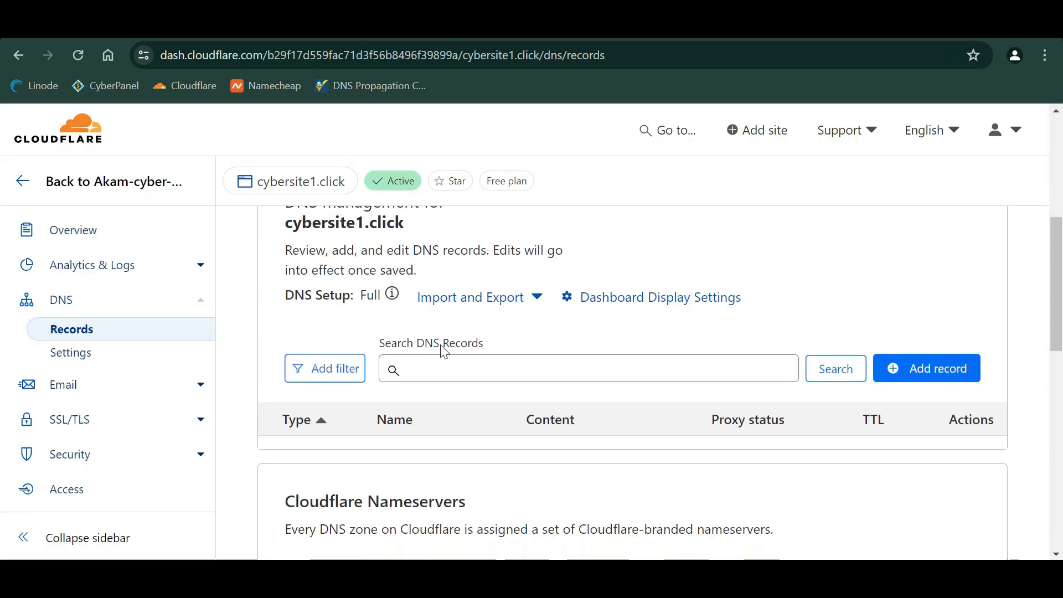
# - Add an A record named @ pointing to 172.105.190.7, set to DNS only, and save it
pyautogui.click(918, 370)
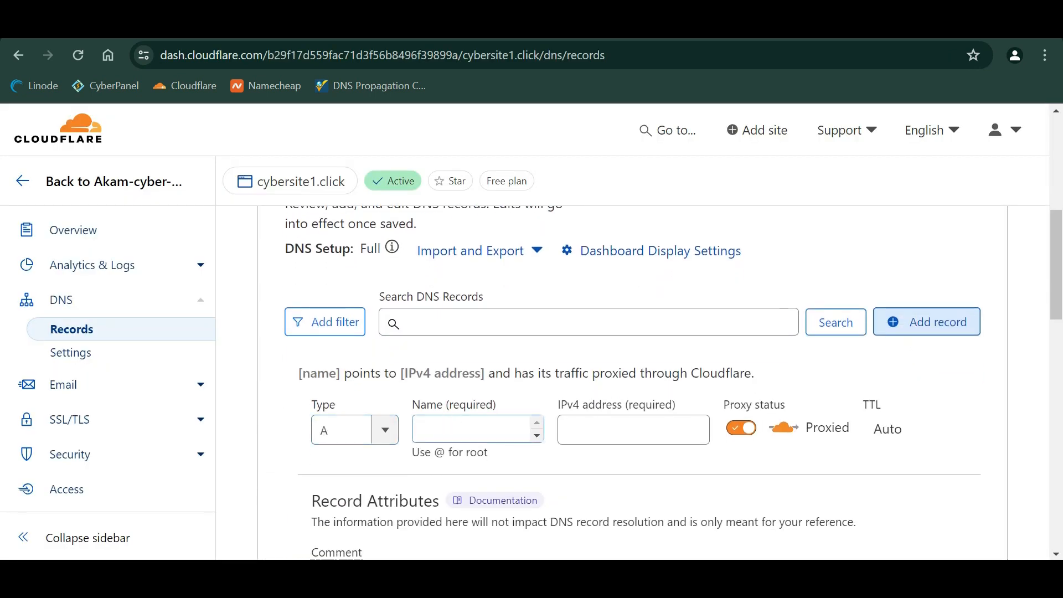
pyautogui.click(430, 432)
pyautogui.write('@')
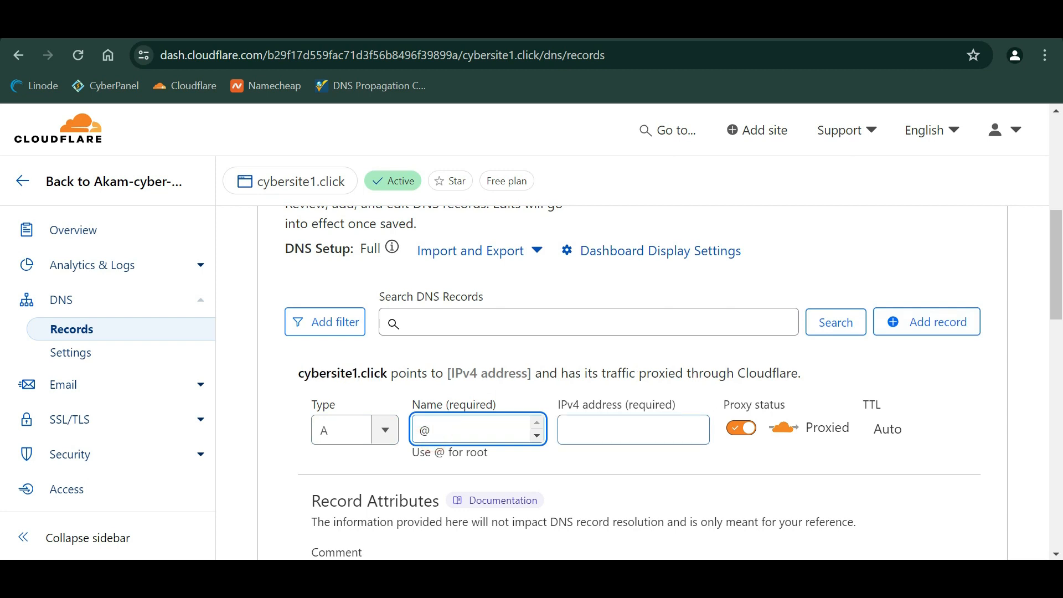
pyautogui.click(593, 430)
pyautogui.hotkey('ctrl', 'v')
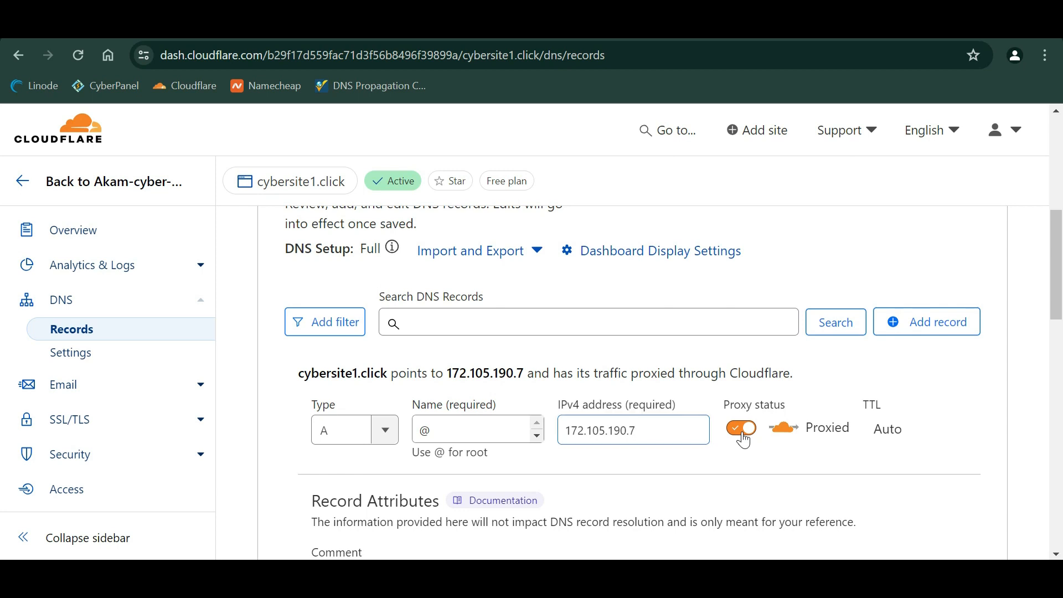
pyautogui.click(742, 432)
pyautogui.scroll(-1, 785, 434)
pyautogui.scroll(-3, 785, 434)
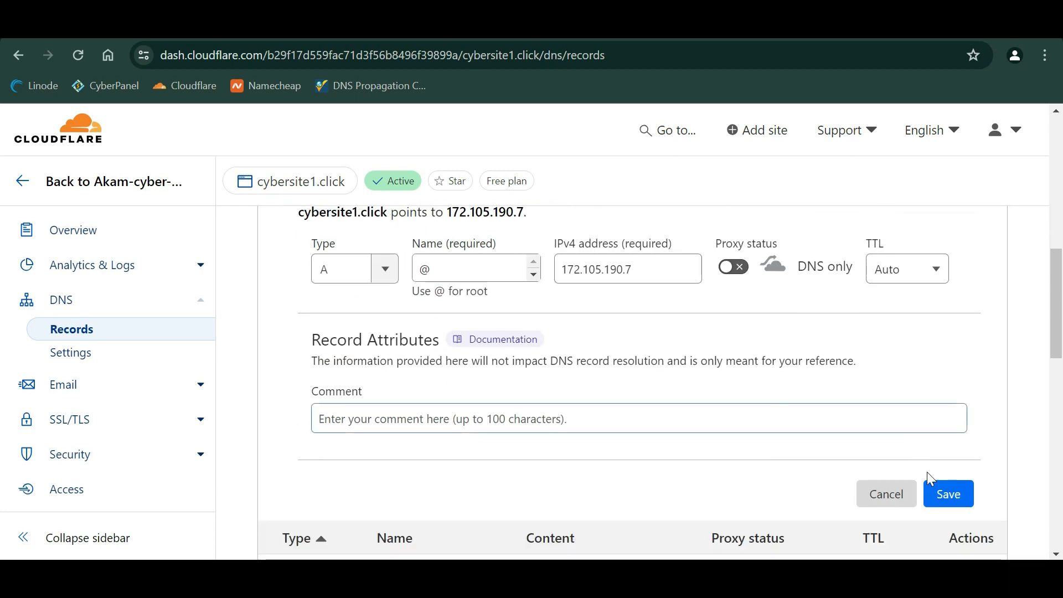
pyautogui.click(945, 496)
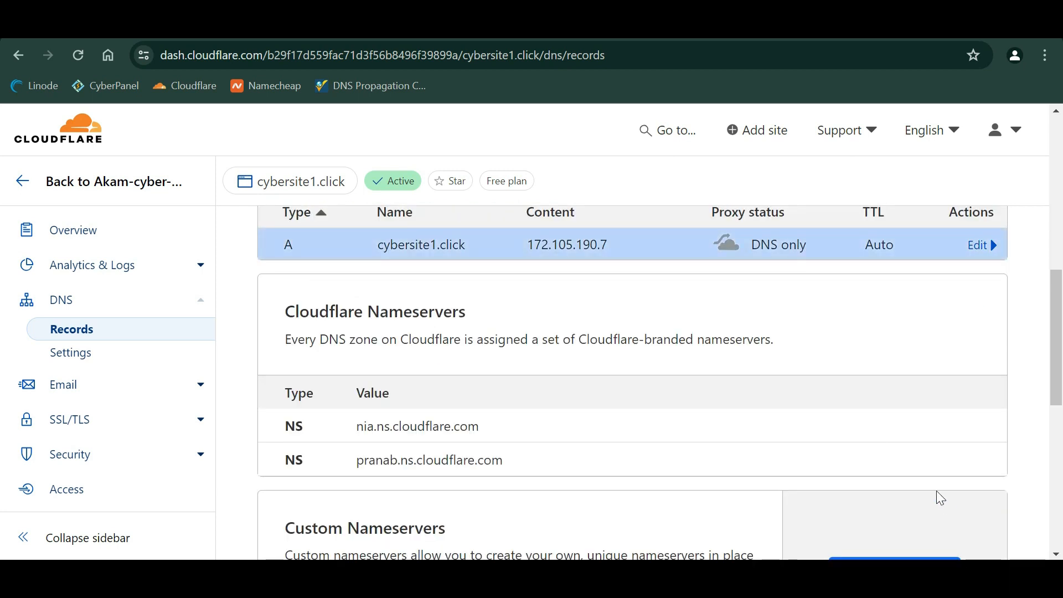
# - Create a CNAME record named www with target cybersite1.click
pyautogui.click(939, 224)
pyautogui.click(343, 334)
pyautogui.write('cn')
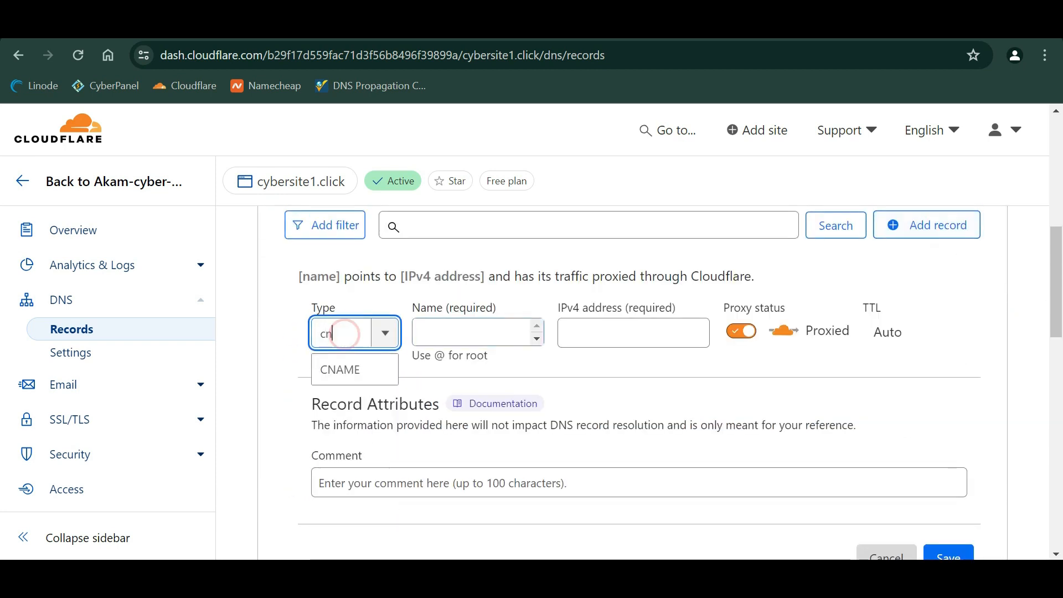
pyautogui.click(345, 369)
pyautogui.write('www')
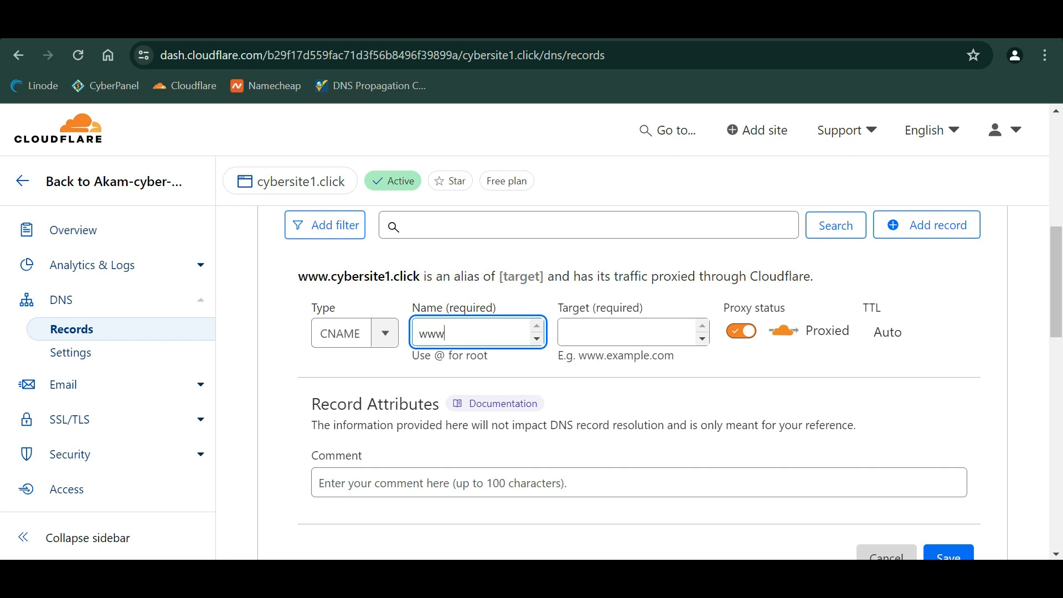
pyautogui.click(618, 329)
pyautogui.write('cyb')
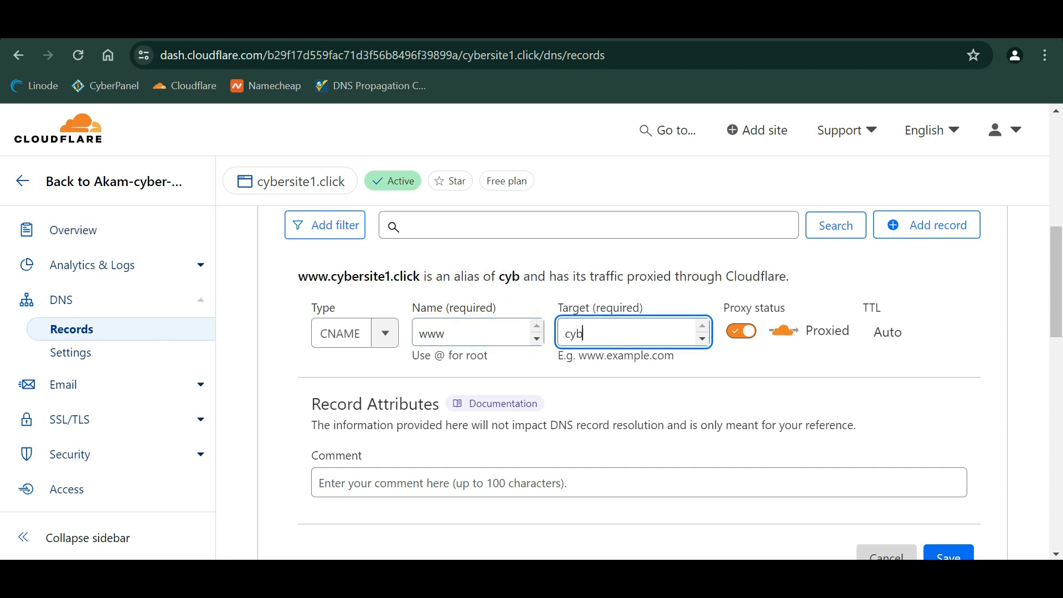
pyautogui.write('ersite1.click')
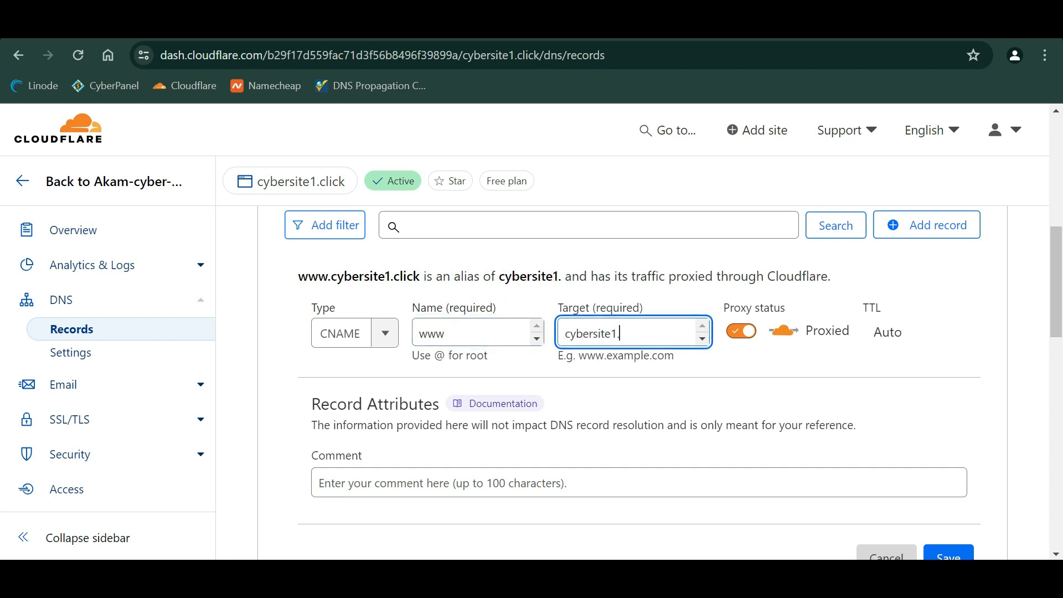
# - Keep the www CNAME record Proxied and save it
pyautogui.click(740, 331)
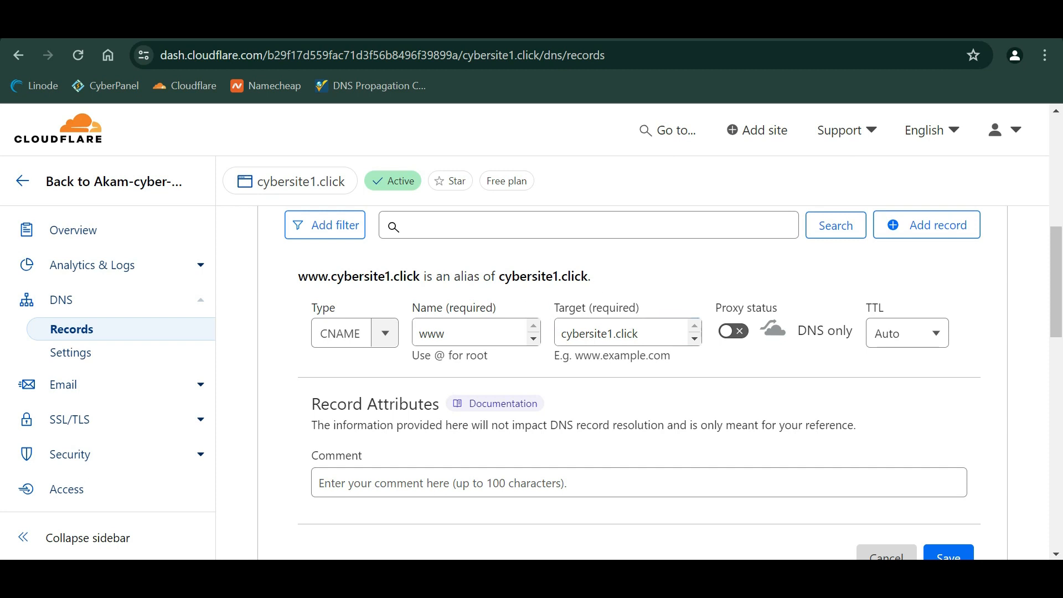
pyautogui.scroll(-3, 620, 468)
pyautogui.scroll(3, 610, 490)
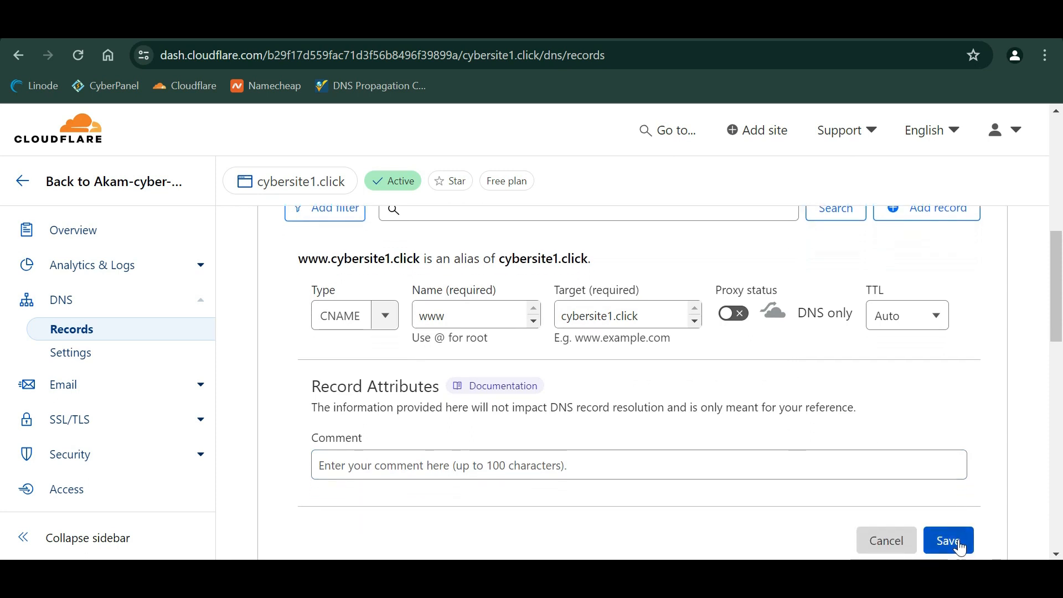
pyautogui.click(734, 321)
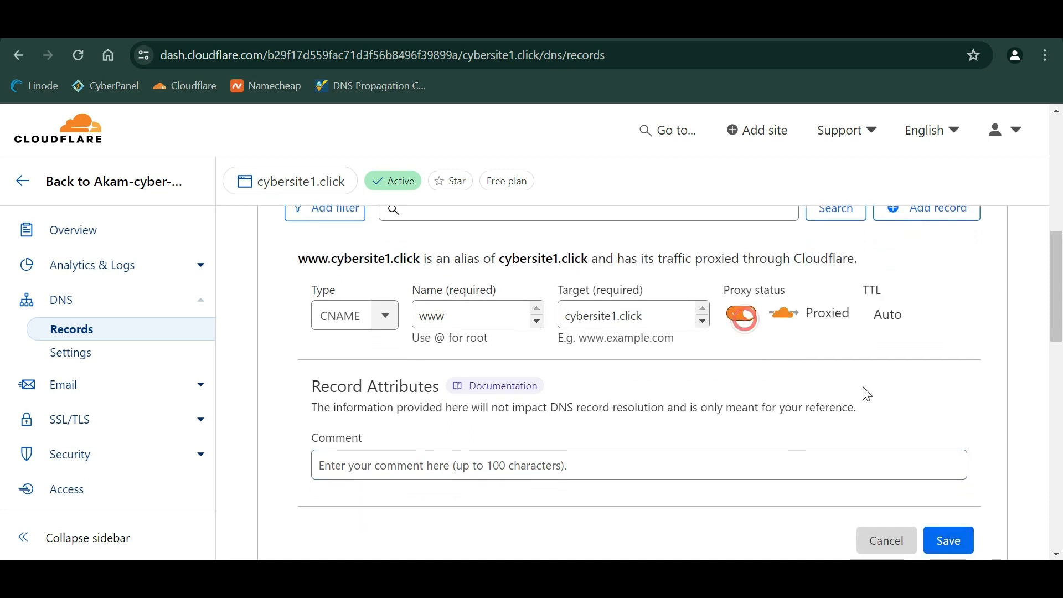
pyautogui.scroll(-1, 891, 427)
pyautogui.click(948, 506)
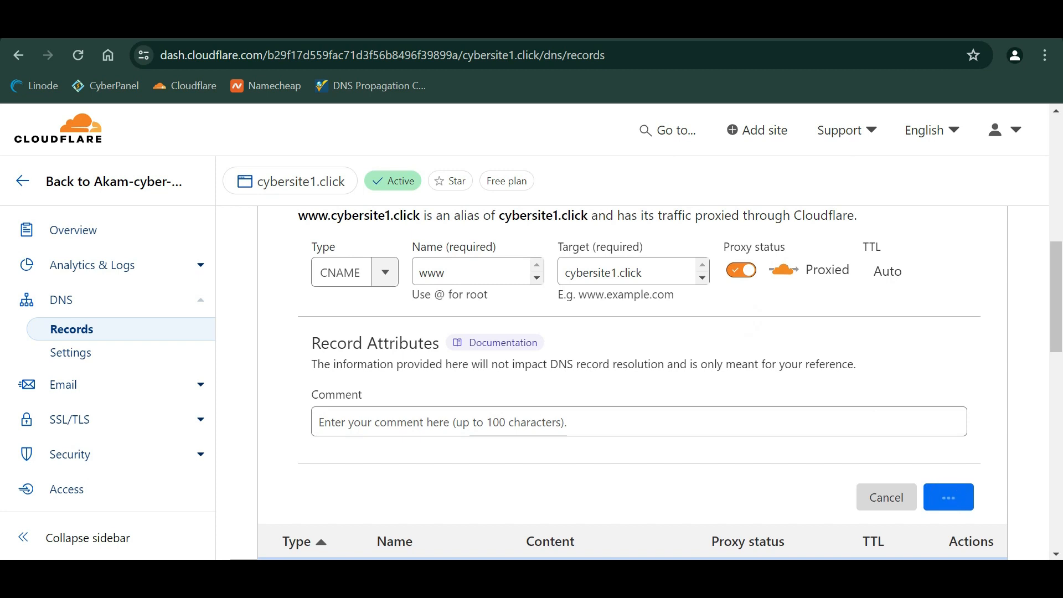
pyautogui.scroll(4, 883, 274)
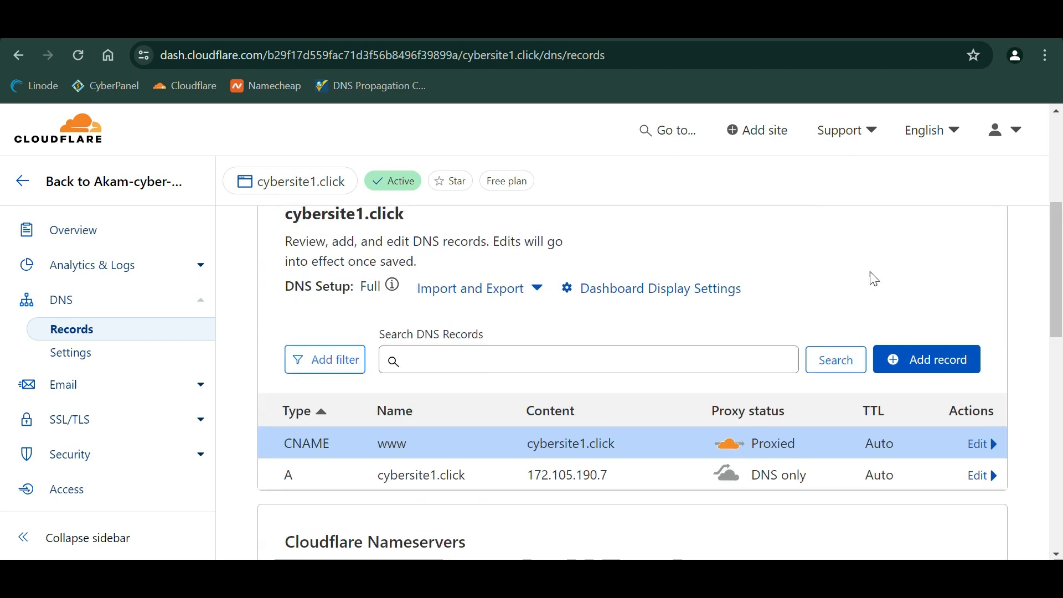
pyautogui.click(962, 359)
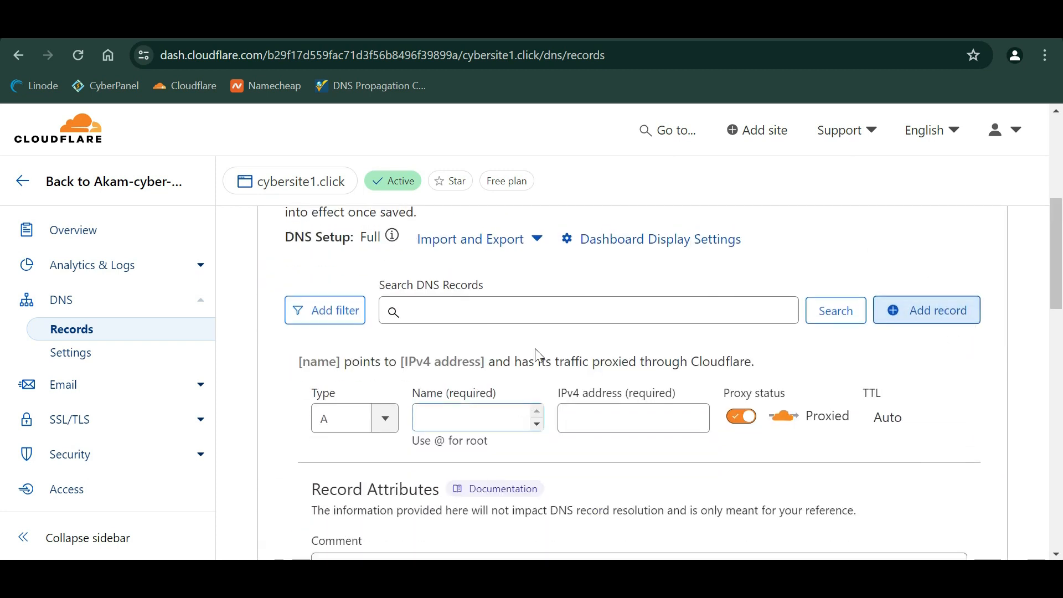
# - Fill in a new A record named panel with IPv4 172.105.190.7
pyautogui.hotkey('ctrl', 'Tab')
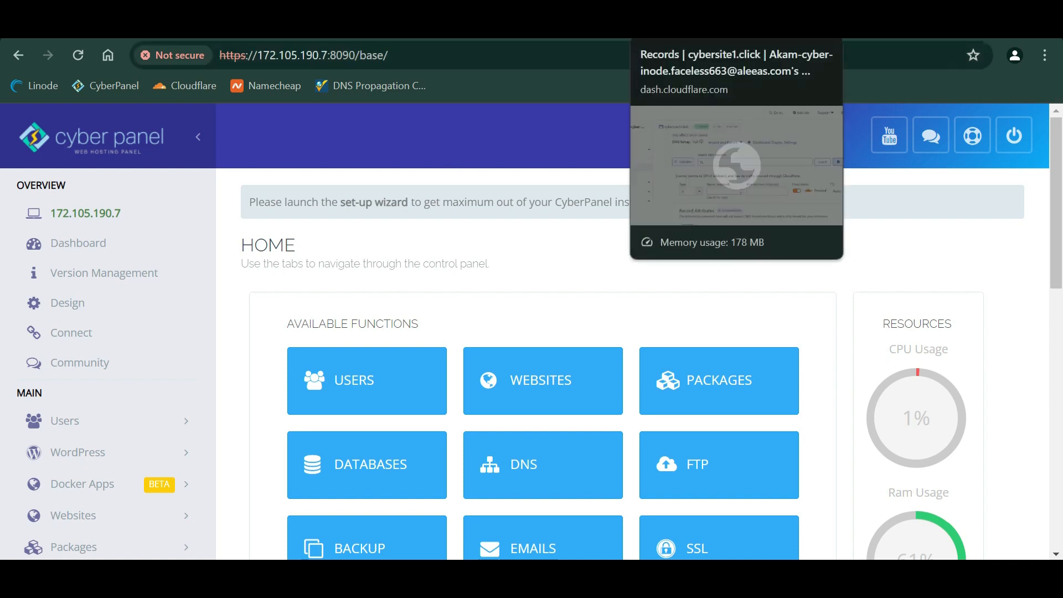
pyautogui.click(664, 19)
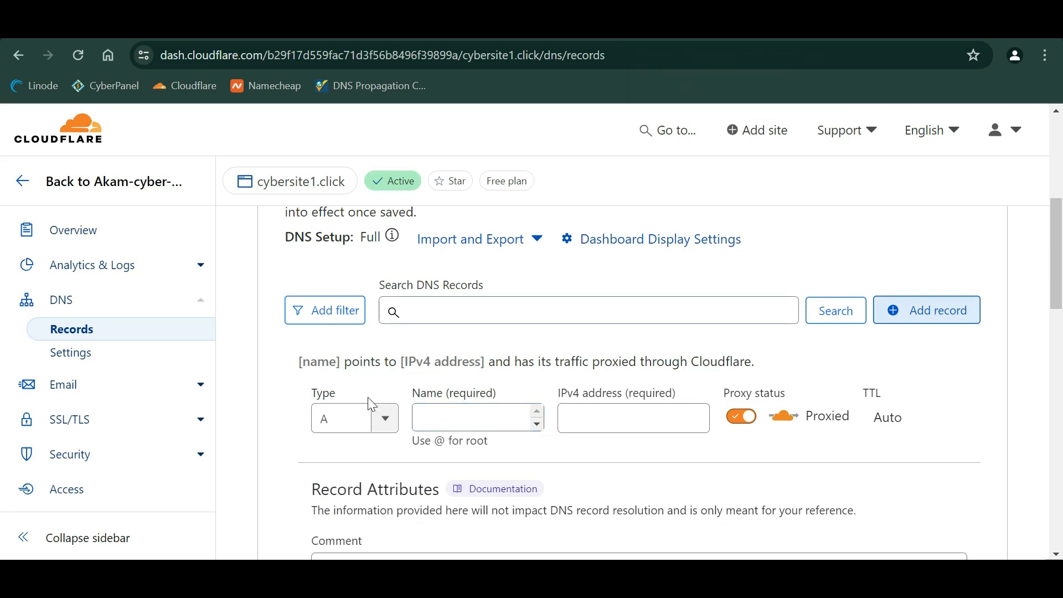
pyautogui.click(426, 417)
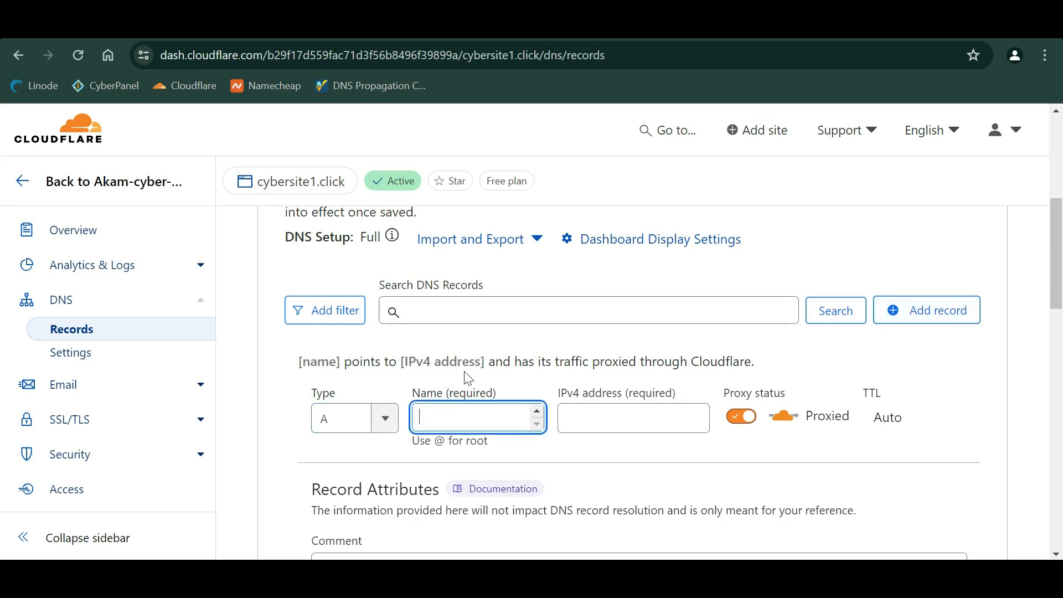
pyautogui.scroll(-1, 465, 374)
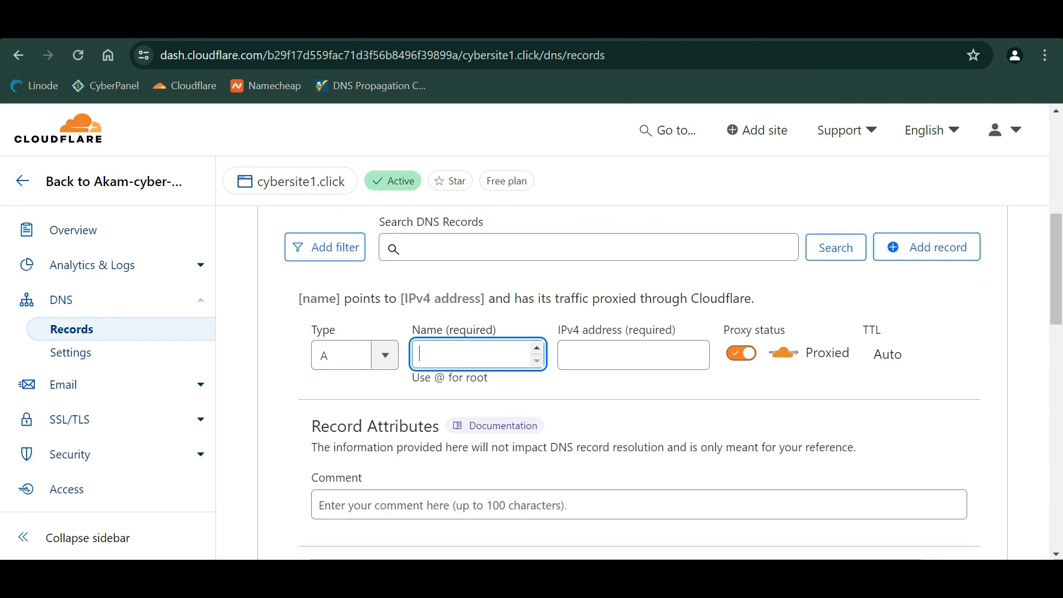
pyautogui.write('panel')
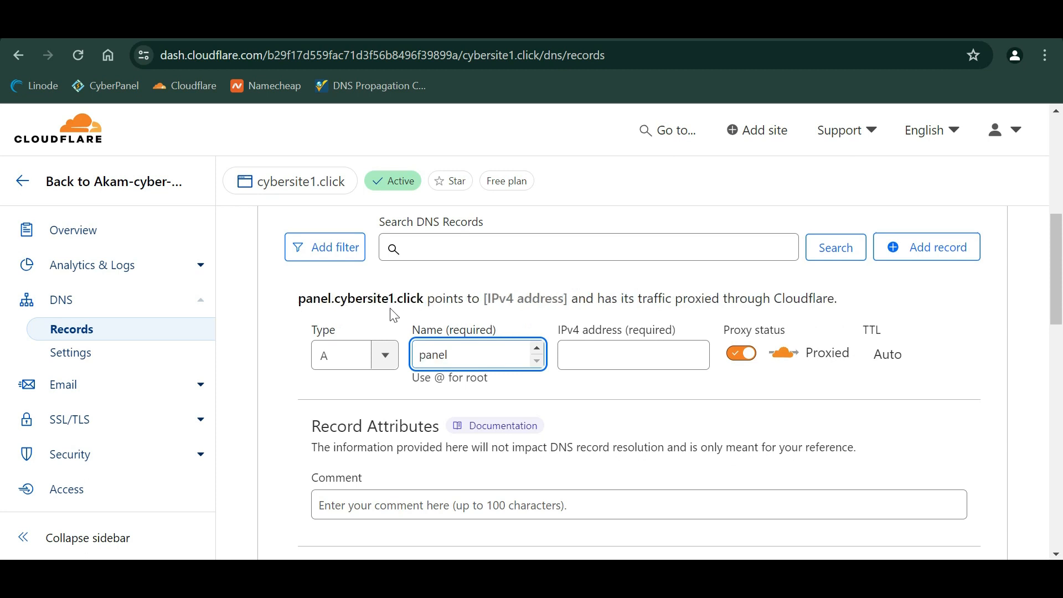
pyautogui.click(612, 354)
pyautogui.write('172.105.190.7')
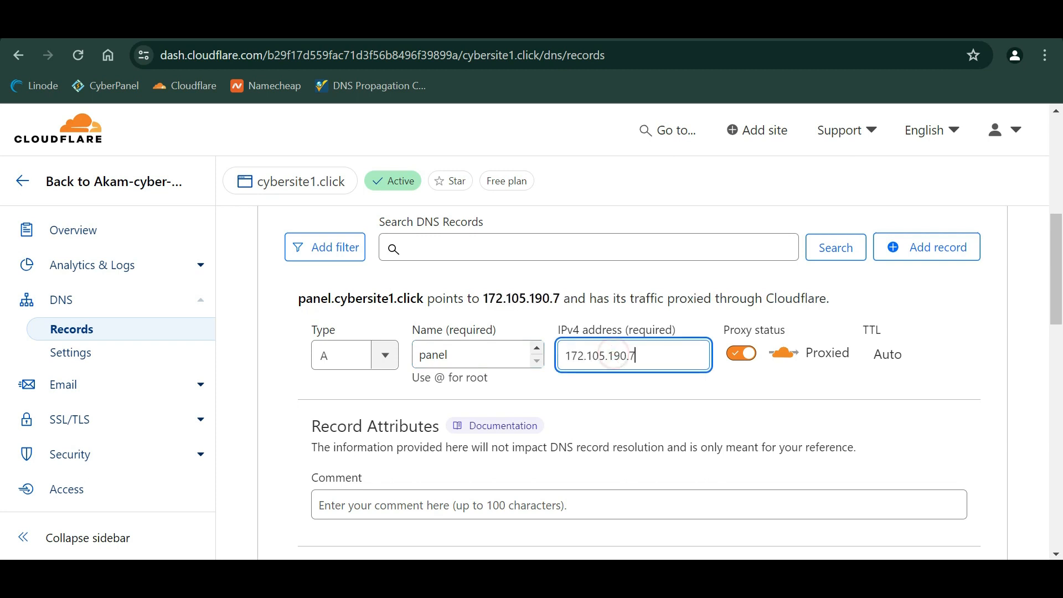
# - Set the panel A record to DNS only and save it
pyautogui.click(746, 350)
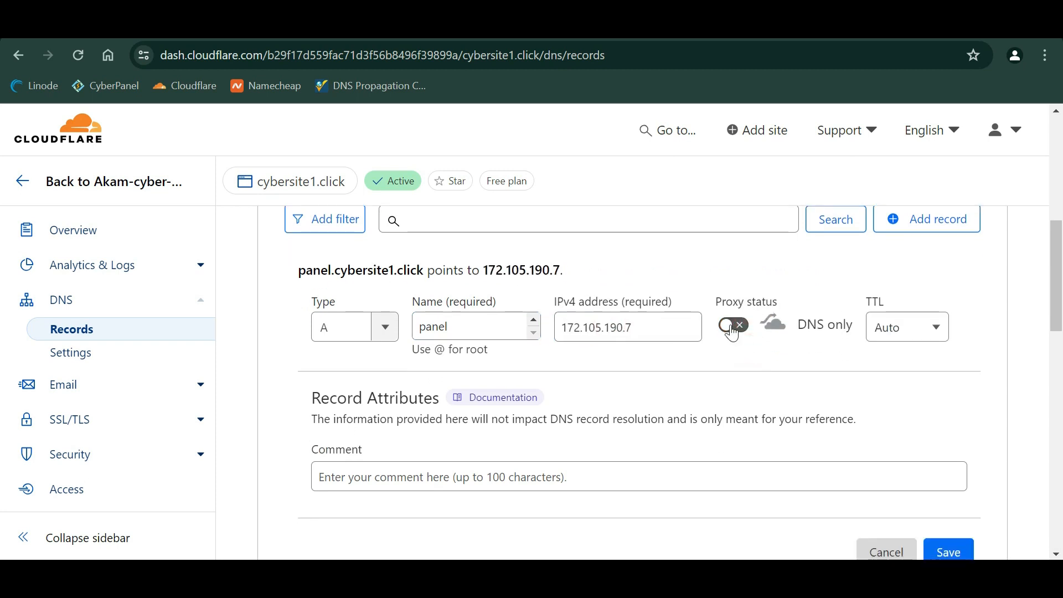
pyautogui.scroll(-2, 762, 343)
pyautogui.scroll(1, 873, 361)
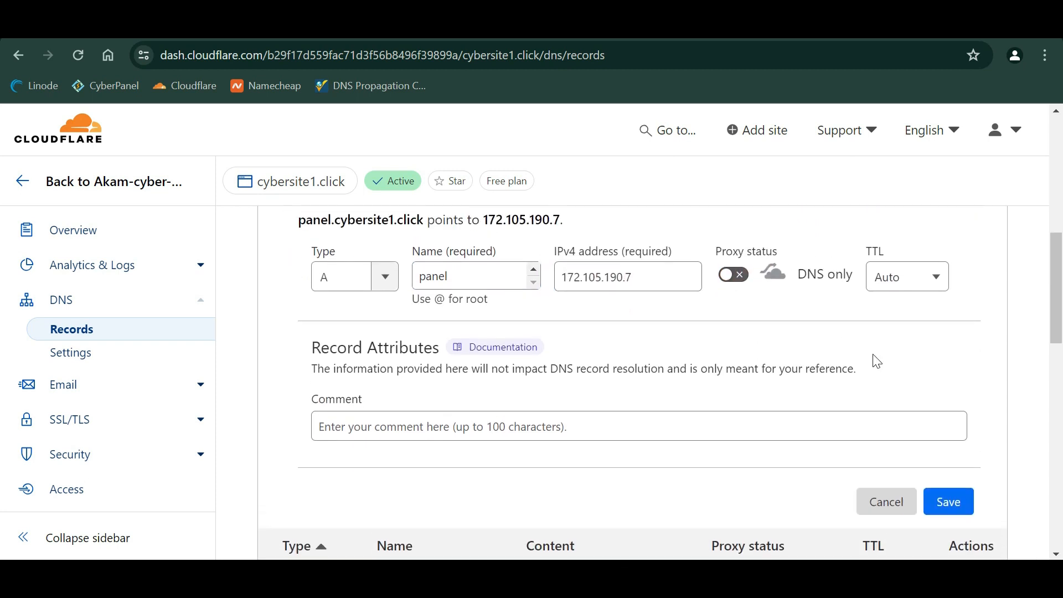
pyautogui.scroll(-1, 770, 303)
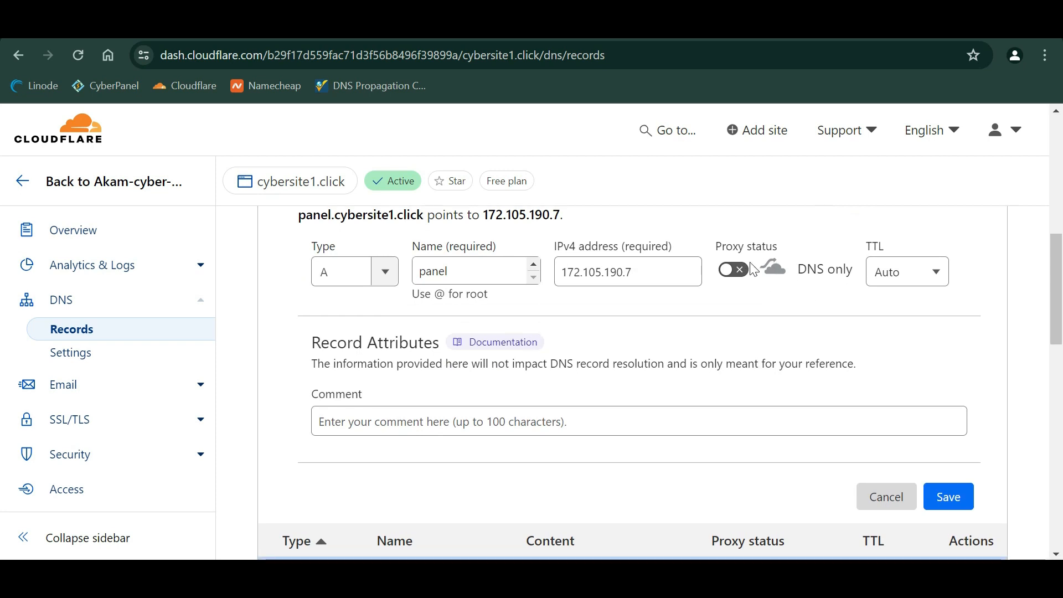
pyautogui.click(950, 498)
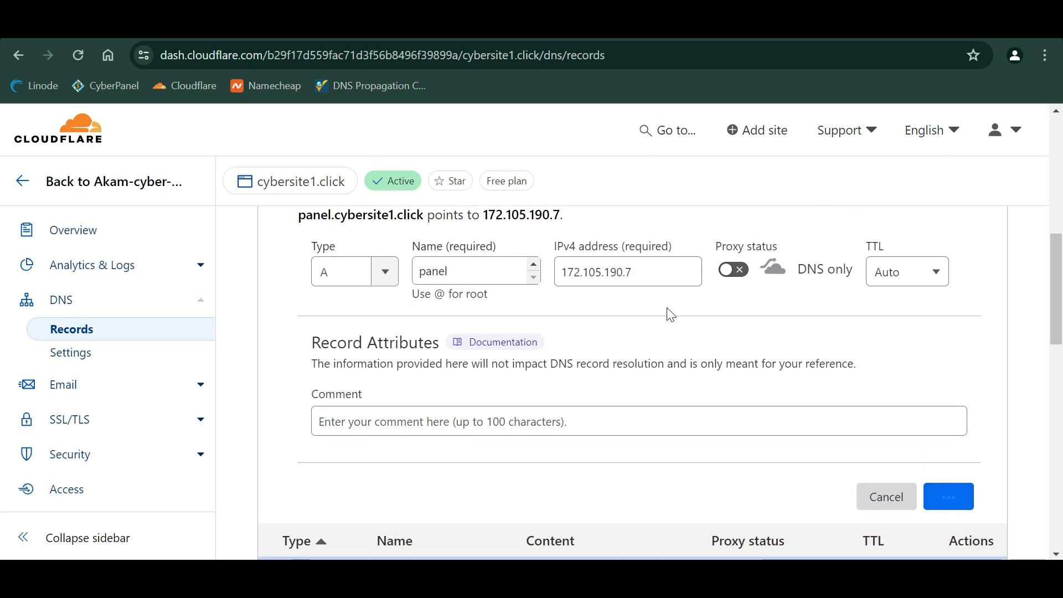
pyautogui.scroll(2, 890, 228)
pyautogui.click(949, 267)
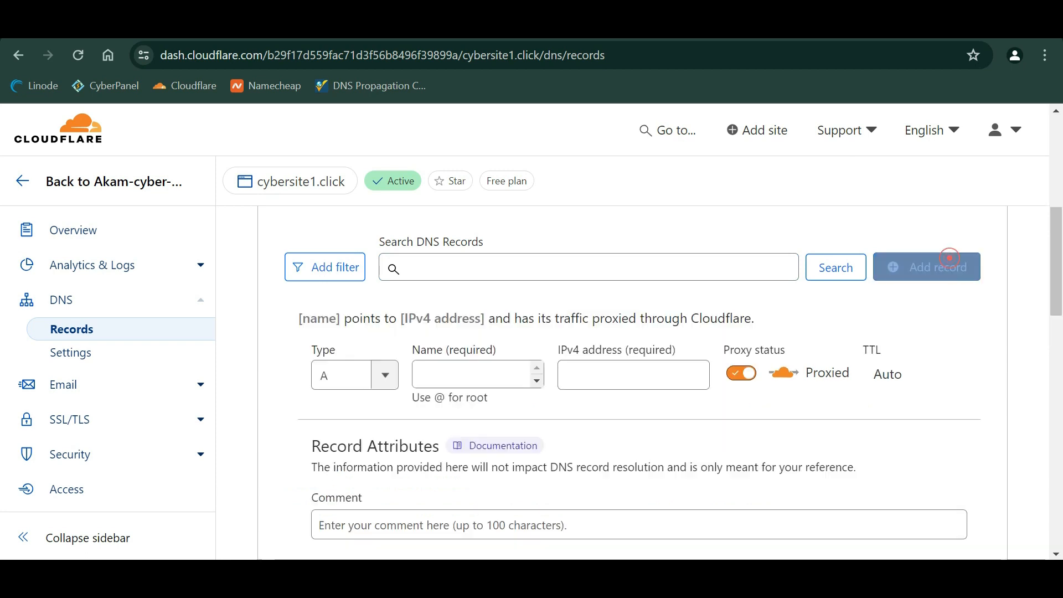
pyautogui.click(339, 368)
pyautogui.write('cnm')
pyautogui.press('BackSpace')
pyautogui.write('a')
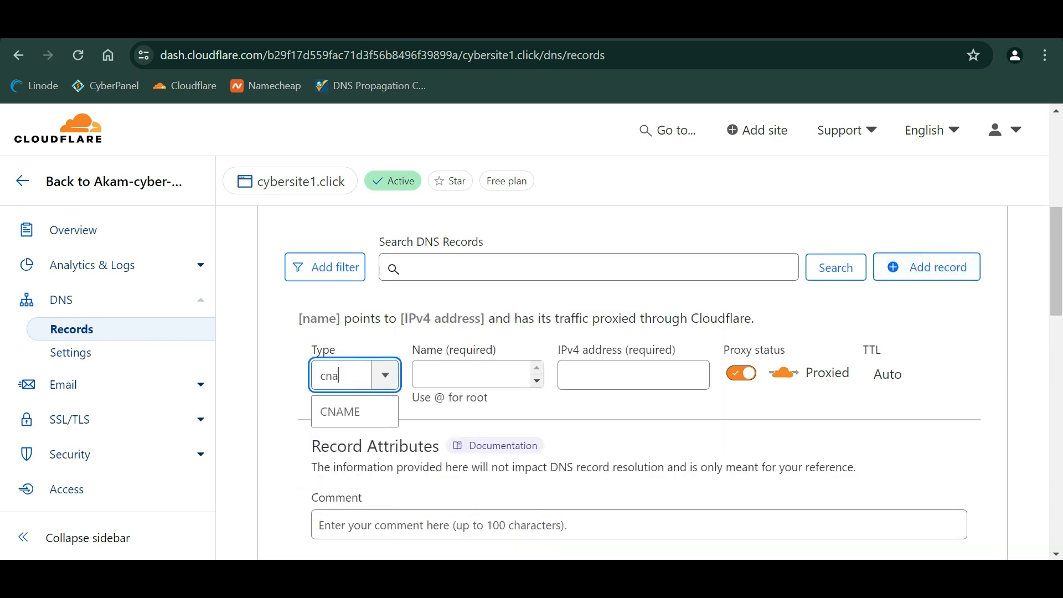
pyautogui.press('Return')
pyautogui.press('Tab')
pyautogui.write('www')
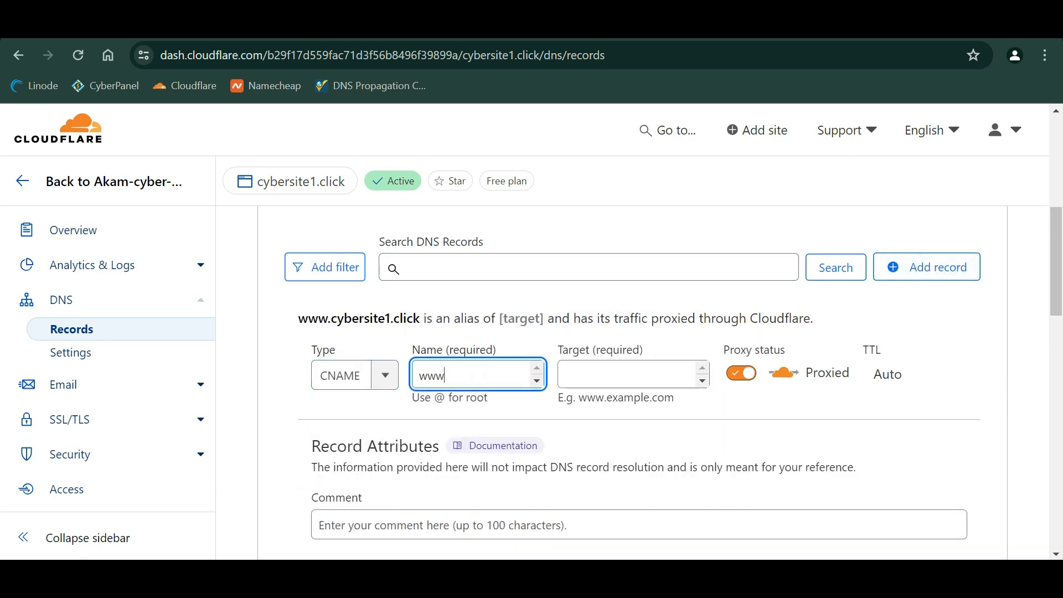
pyautogui.write('.panel')
pyautogui.click(622, 373)
pyautogui.write('panel.cybersite1.click')
pyautogui.click(741, 373)
pyautogui.scroll(-2, 780, 383)
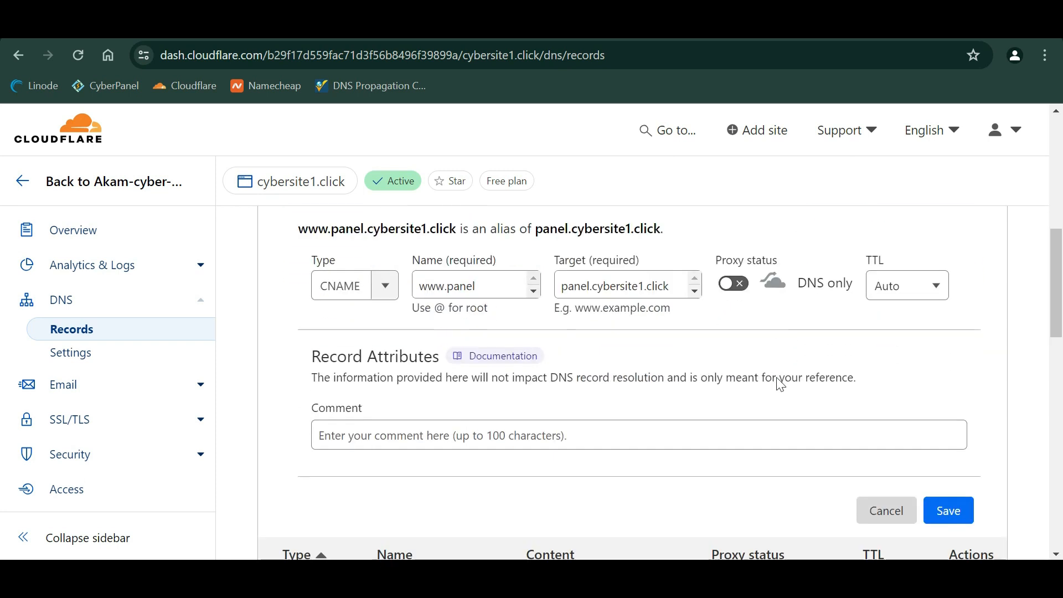
pyautogui.click(947, 510)
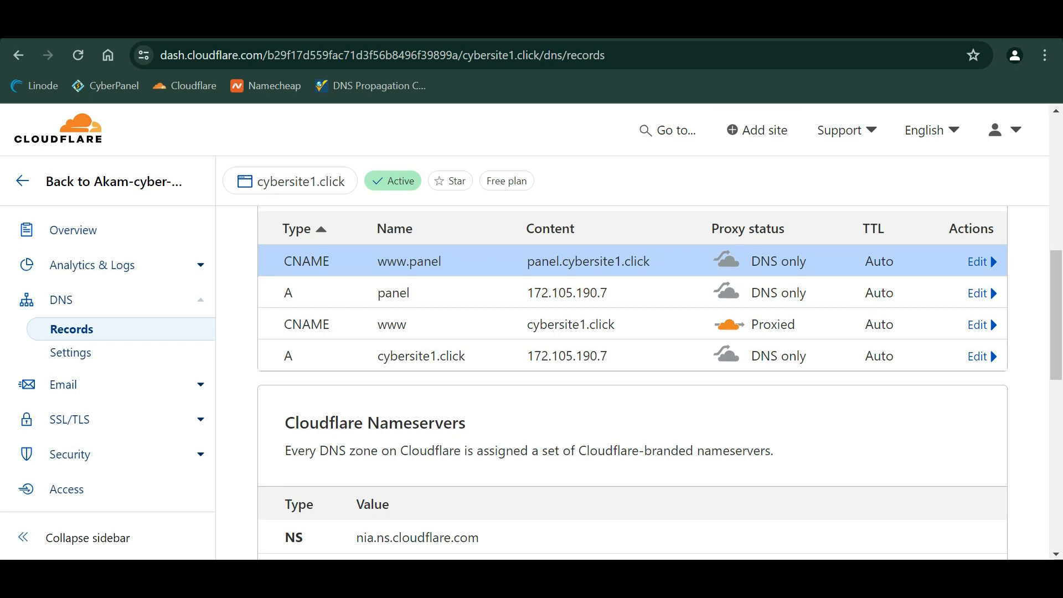
pyautogui.hotkey('ctrl', 'Tab')
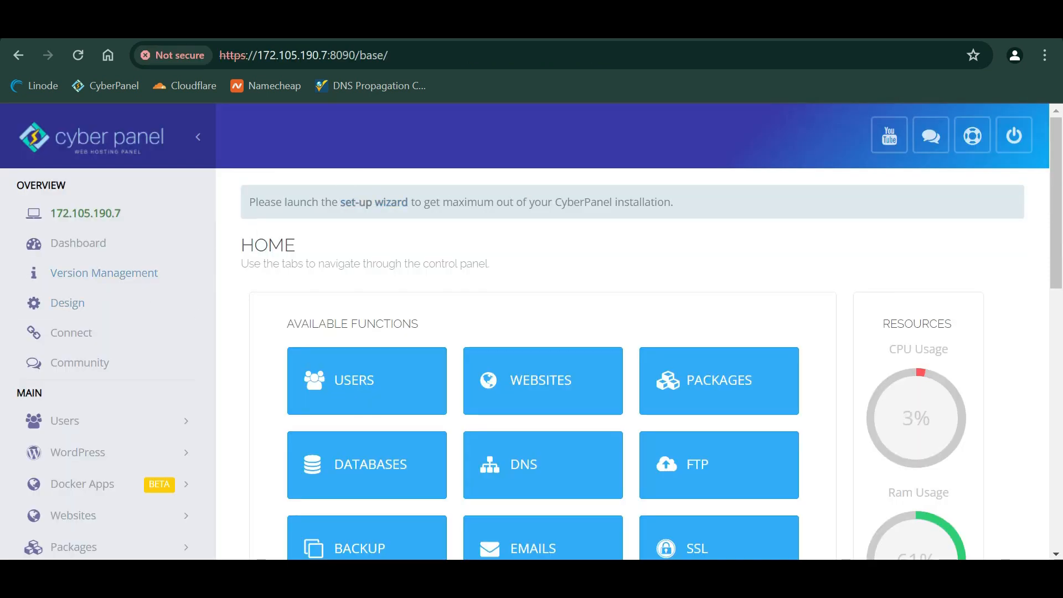
# - Run the set-up wizard with hostname panel.cybersite1.click, skipping the rDNS/PTR check
pyautogui.click(393, 204)
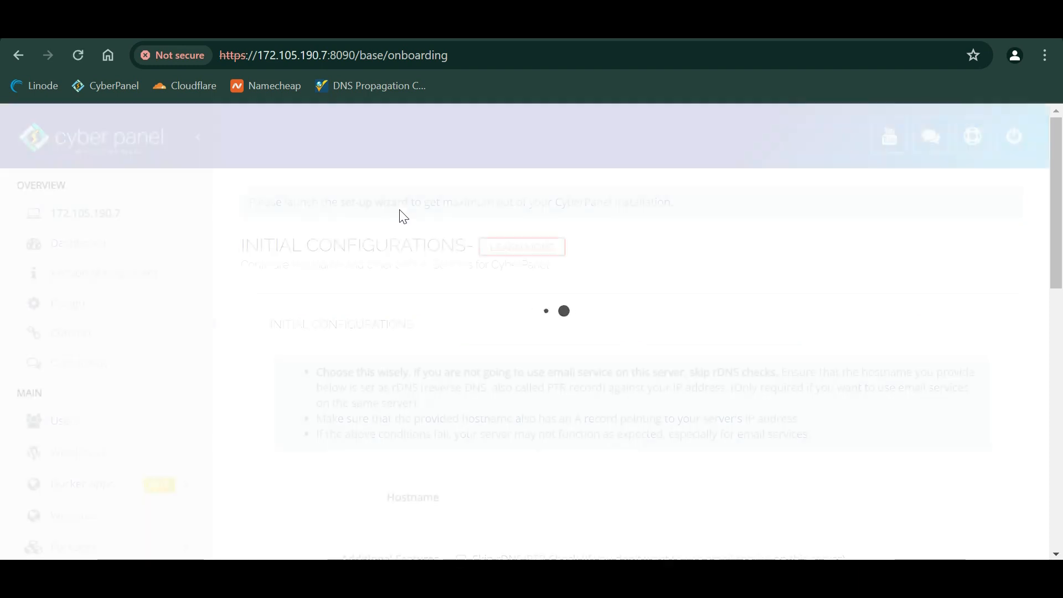
pyautogui.scroll(-2, 440, 330)
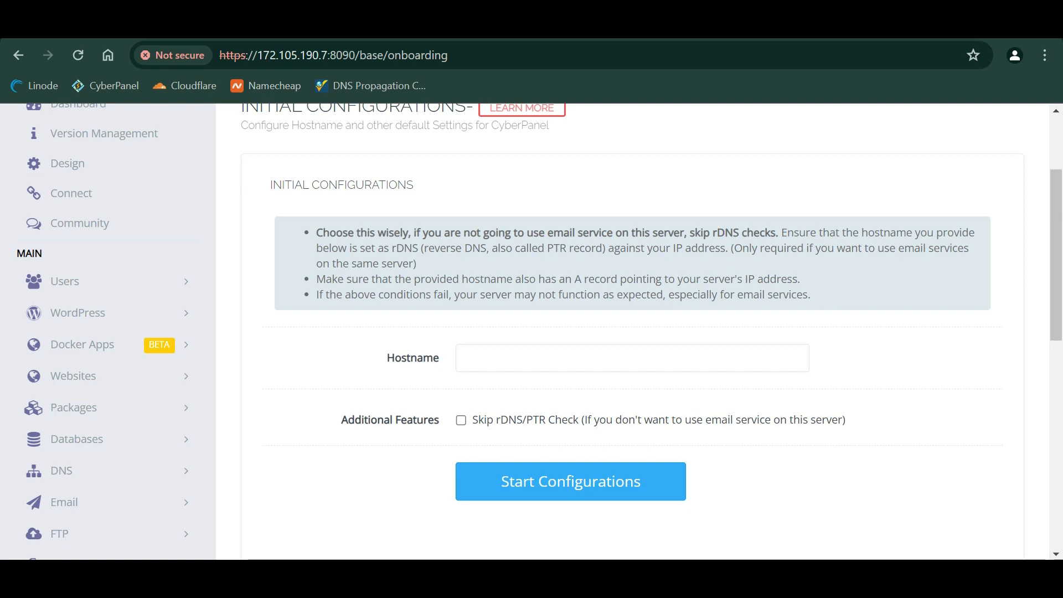
pyautogui.click(575, 359)
pyautogui.write('panel.cybersite1.click')
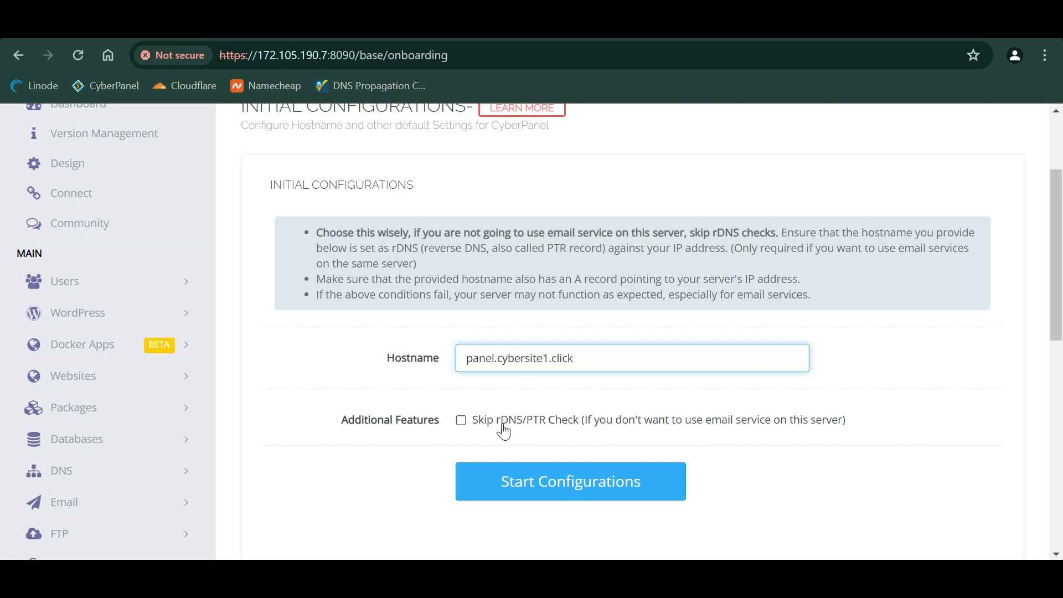
pyautogui.click(651, 435)
pyautogui.click(592, 497)
# - Restart CyberPanel to apply the new hostname
pyautogui.scroll(-3, 593, 496)
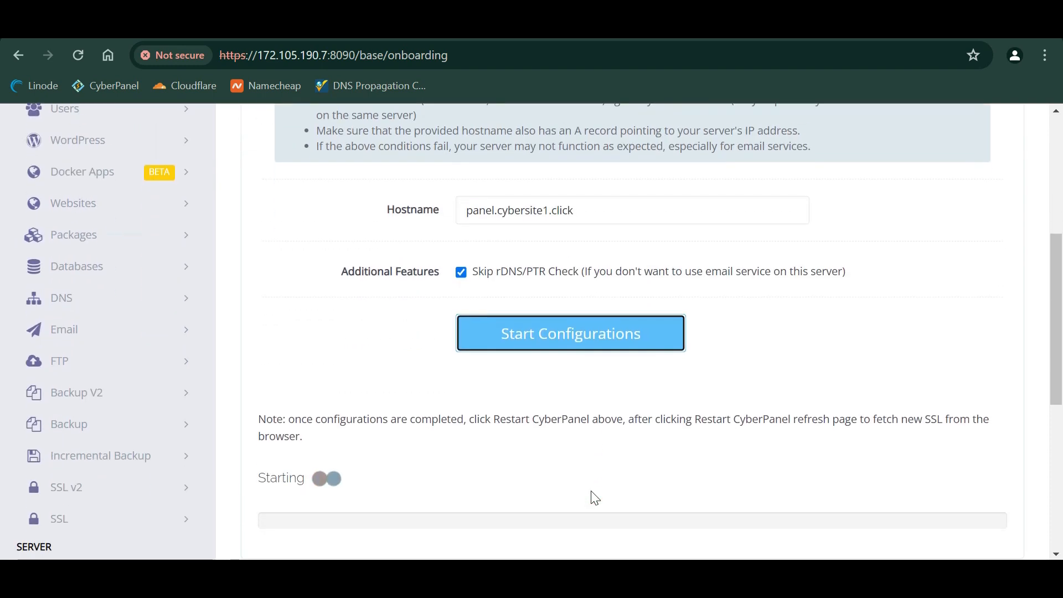
pyautogui.scroll(-1, 595, 498)
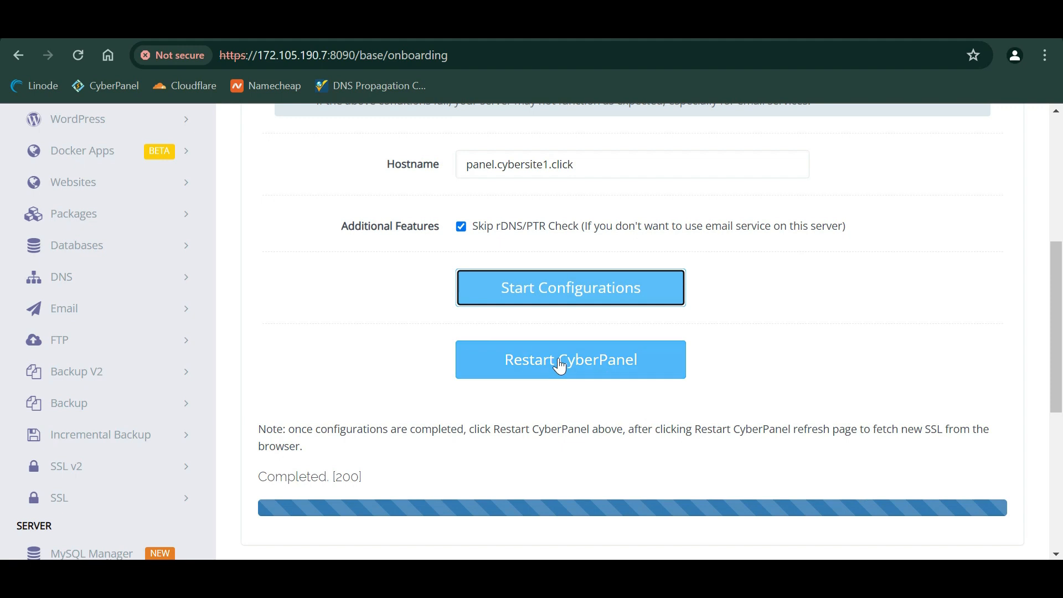
pyautogui.click(595, 354)
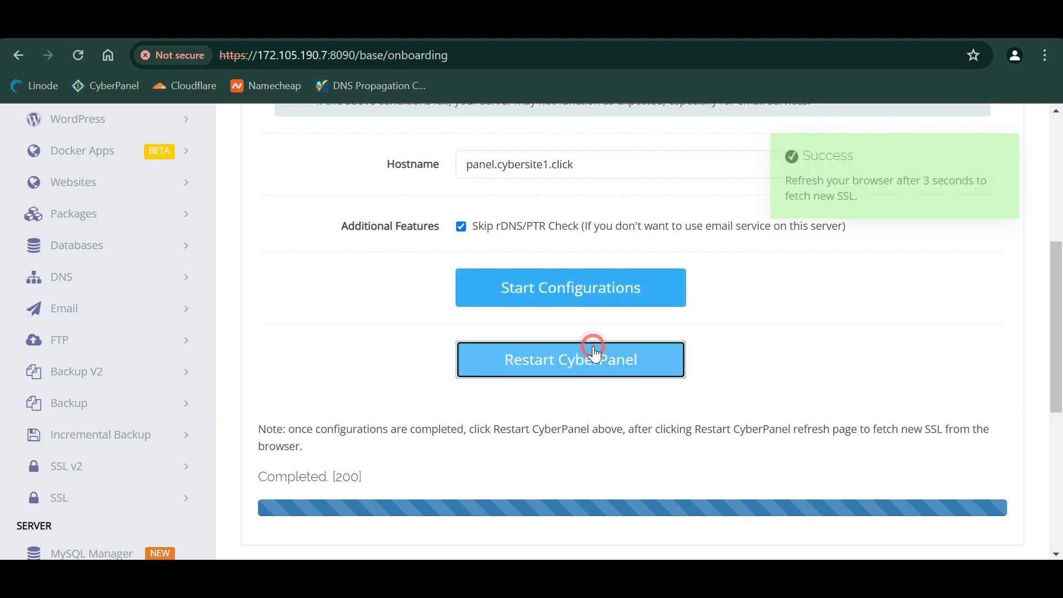
# - Load panel.cybersite1.click in Chrome
pyautogui.hotkey('ctrl', 'l')
pyautogui.write('panel.')
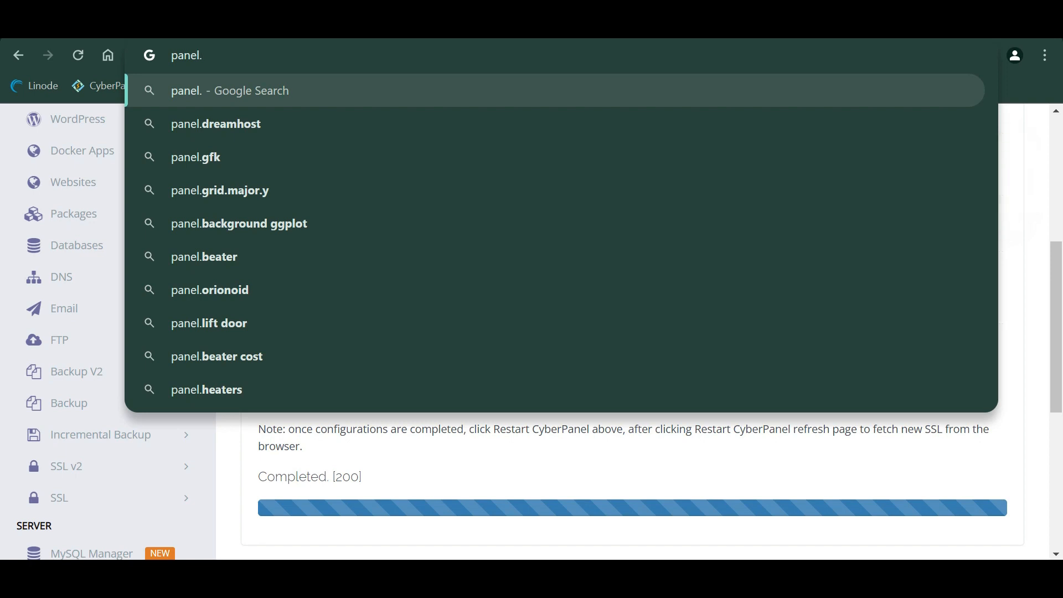
pyautogui.write('cyb')
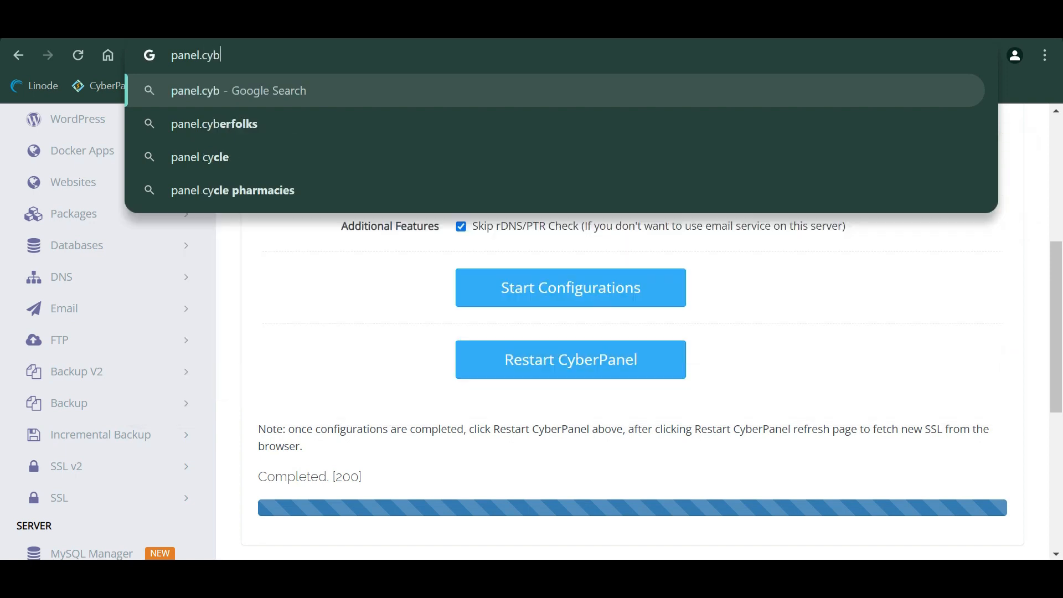
pyautogui.write('ersite1.click')
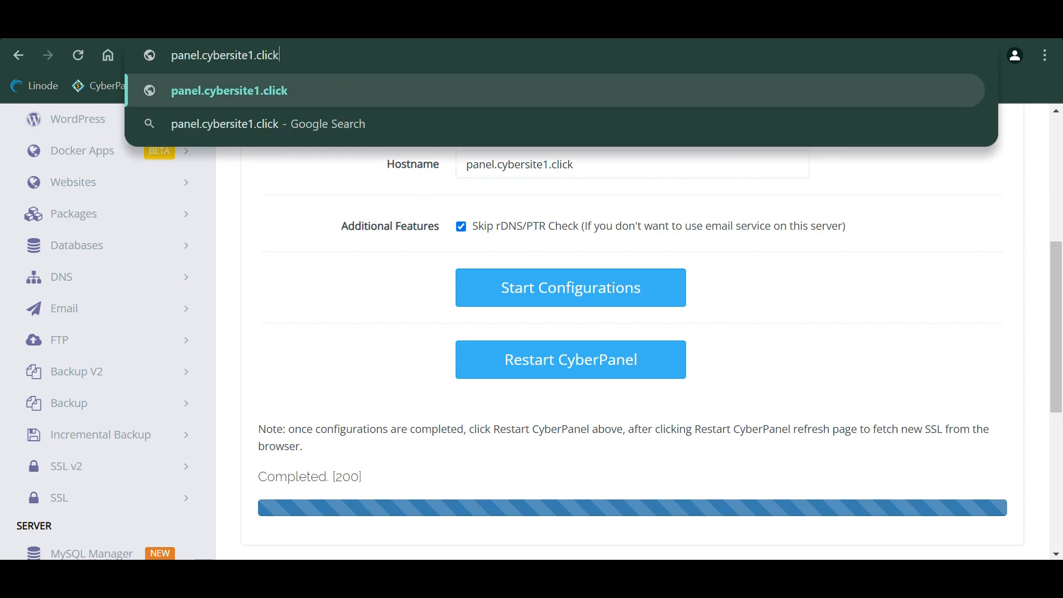
pyautogui.press('Return')
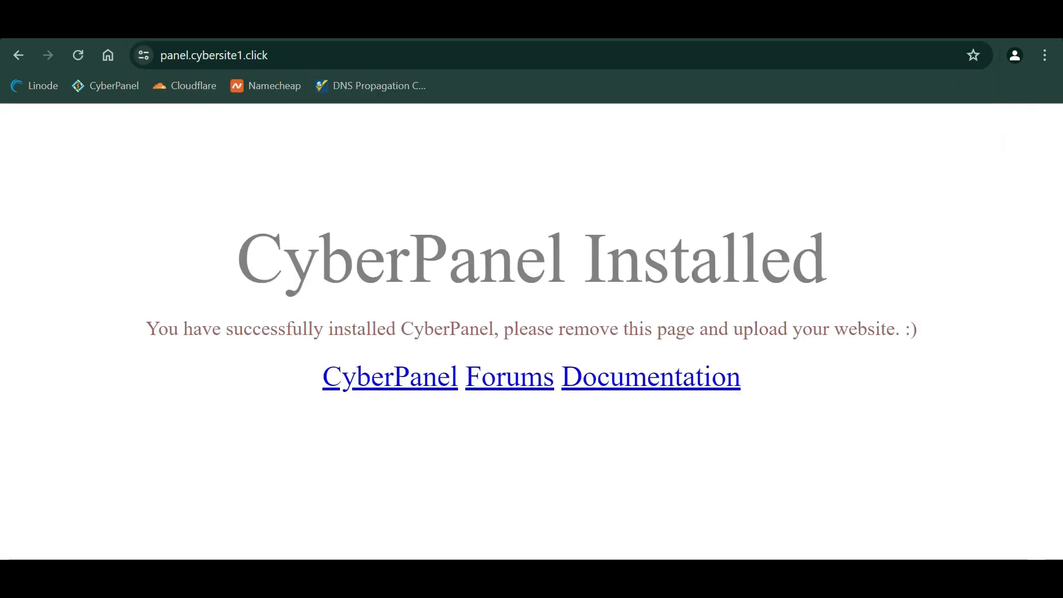
# - Open the address on port 8090 and proceed past the unsafe-certificate warning
pyautogui.click(281, 55)
pyautogui.press('End')
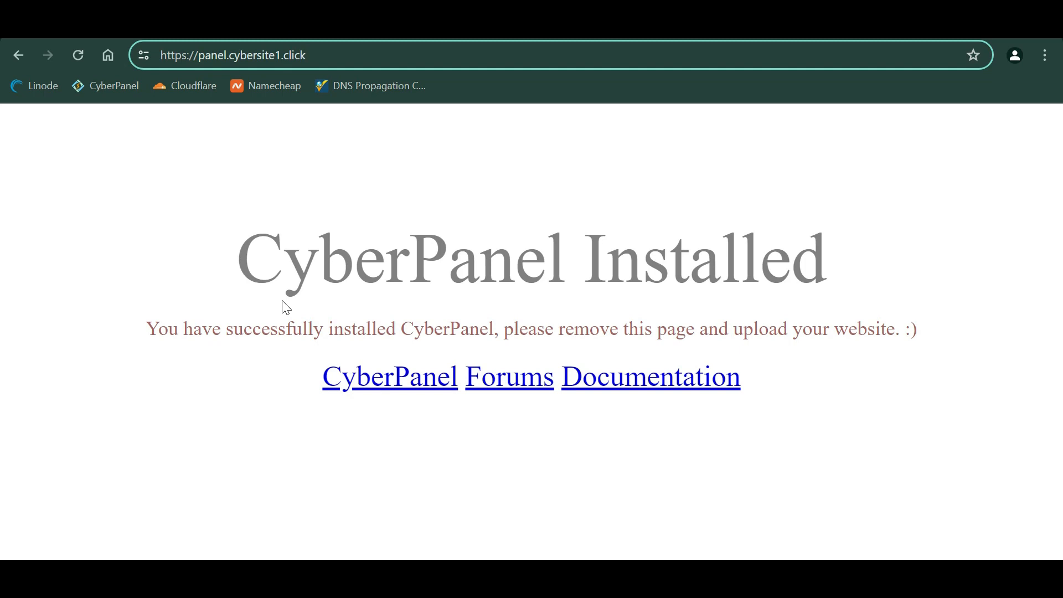
pyautogui.write(':8090')
pyautogui.press('Return')
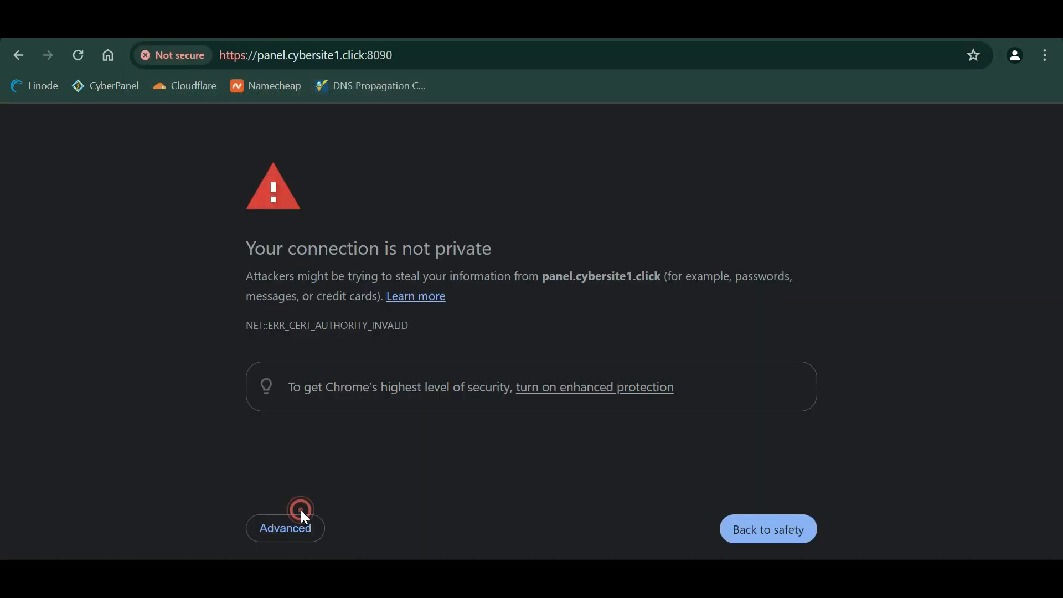
pyautogui.click(298, 526)
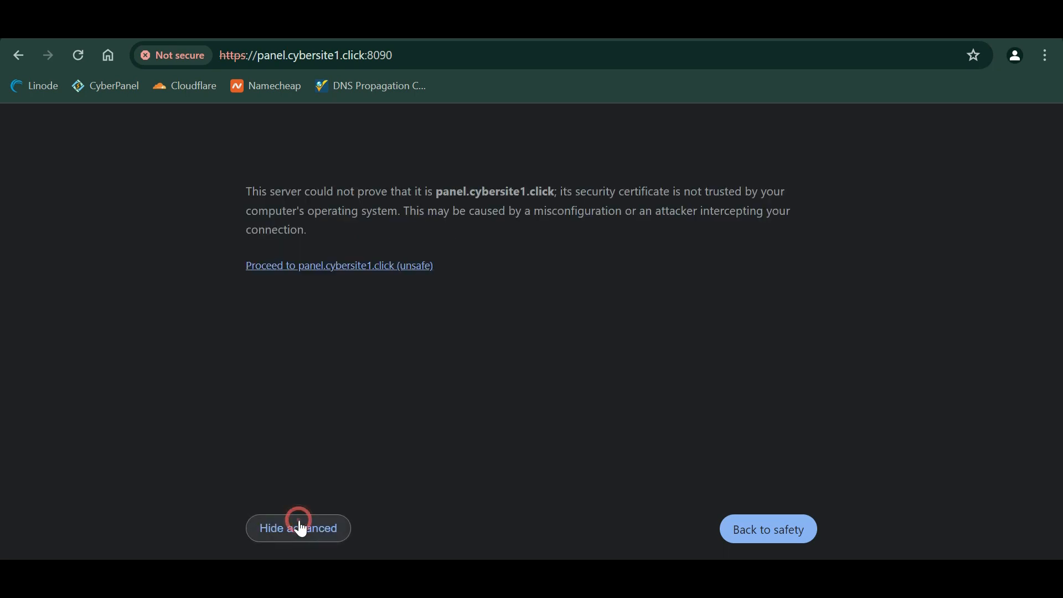
pyautogui.click(366, 264)
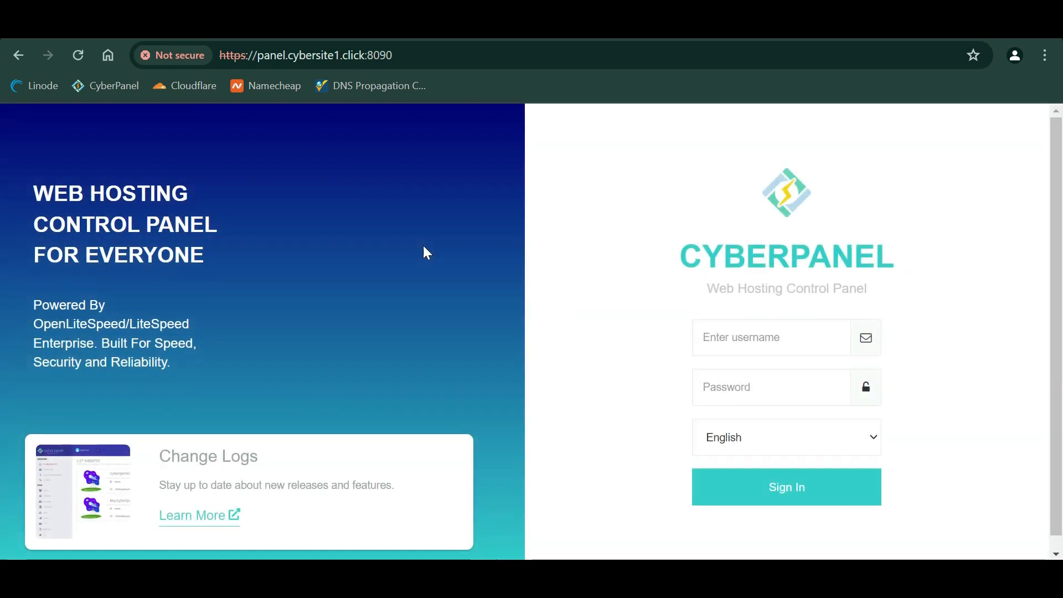
# - Sign in to CyberPanel with the admin username and password
pyautogui.click(780, 335)
pyautogui.write('admin')
pyautogui.press('Tab')
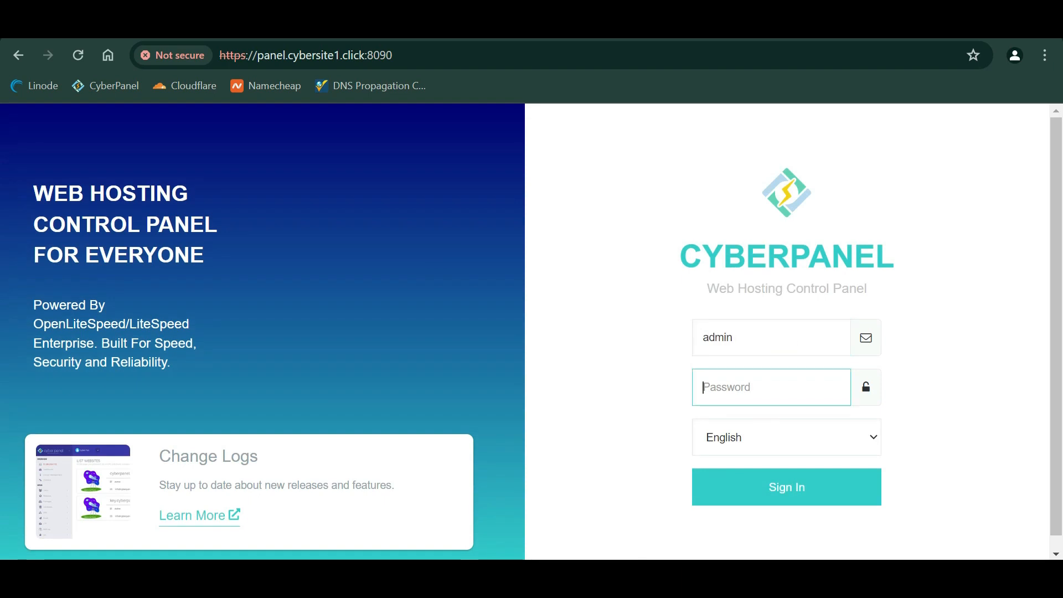
pyautogui.write('************')
pyautogui.press('Return')
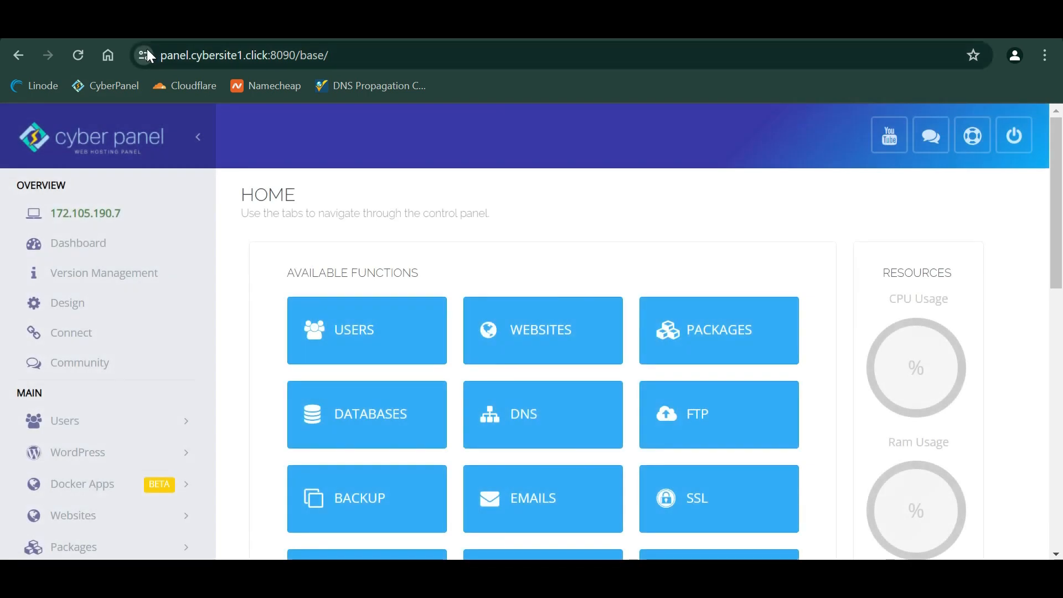
# - Show Websites > List Websites, where panel.cybersite1.click appears Active
pyautogui.scroll(-2, 170, 377)
pyautogui.click(154, 412)
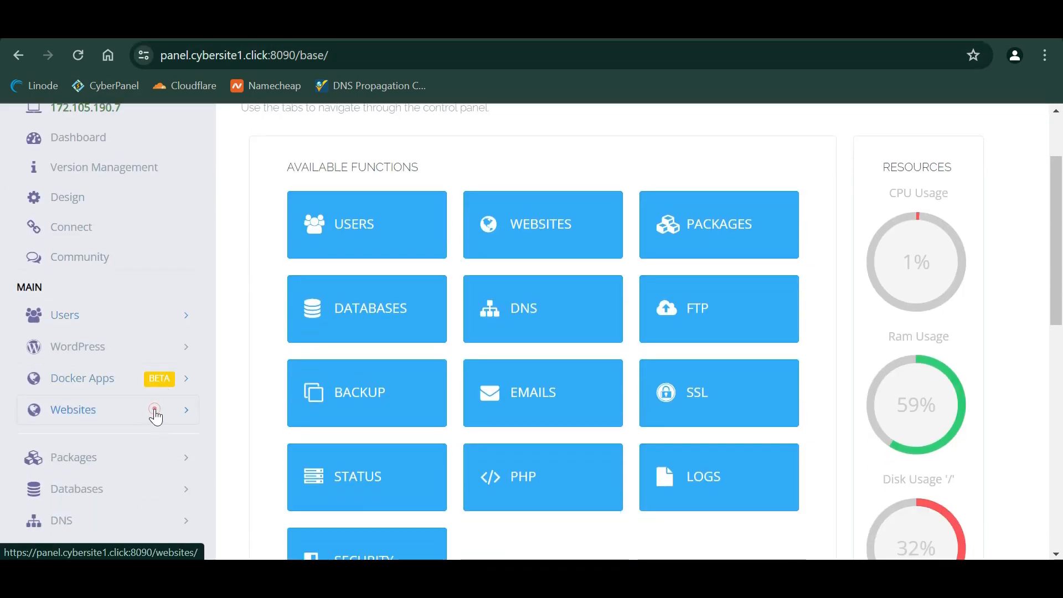
pyautogui.click(132, 474)
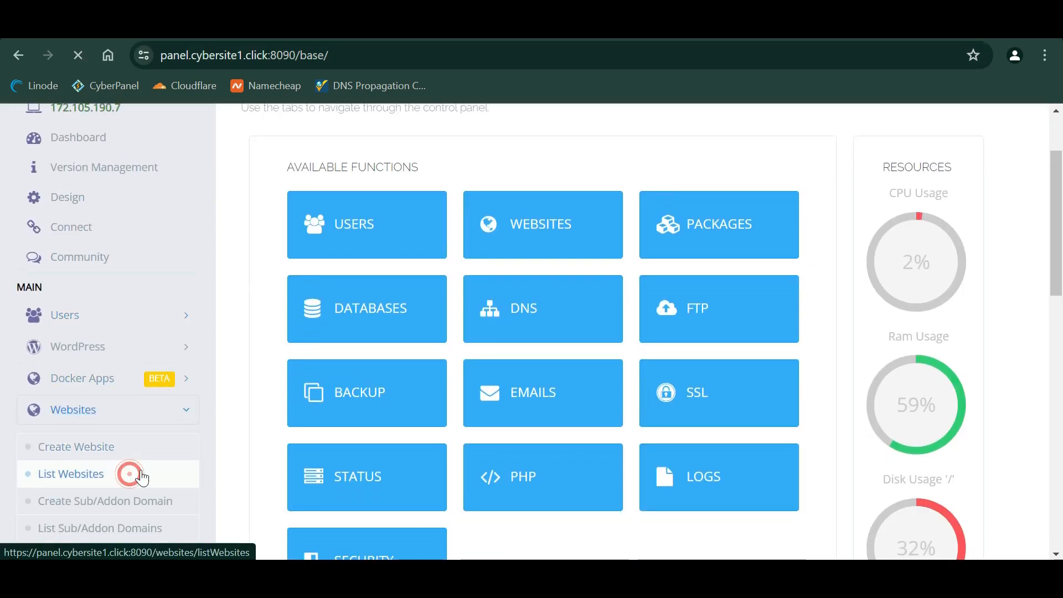
pyautogui.scroll(-1, 376, 291)
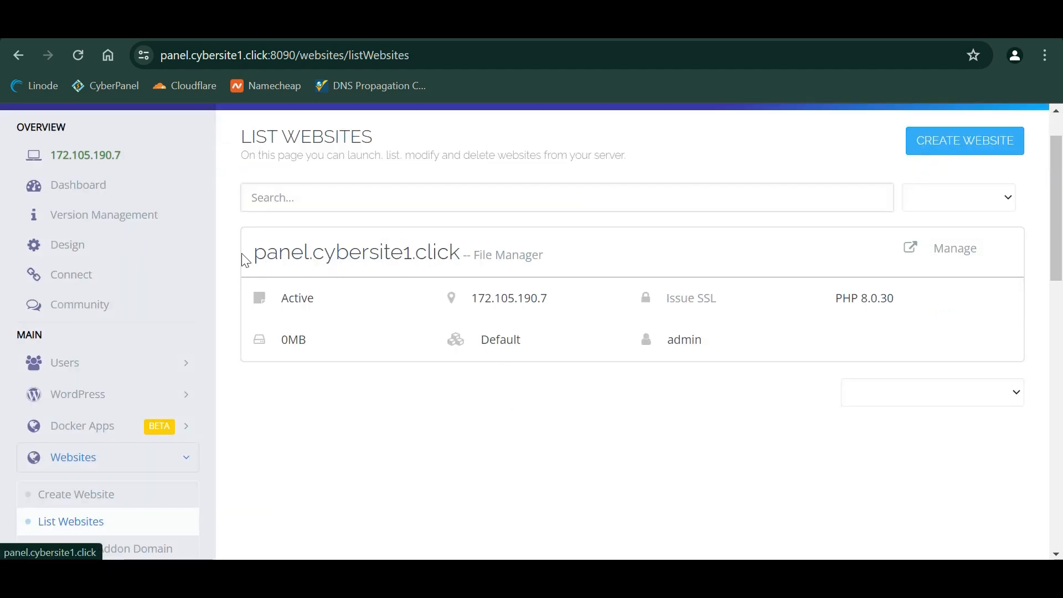
pyautogui.scroll(-1, 306, 320)
# - Bring up the Create Website form
pyautogui.click(986, 115)
pyautogui.doubleClick(984, 115)
pyautogui.click(969, 114)
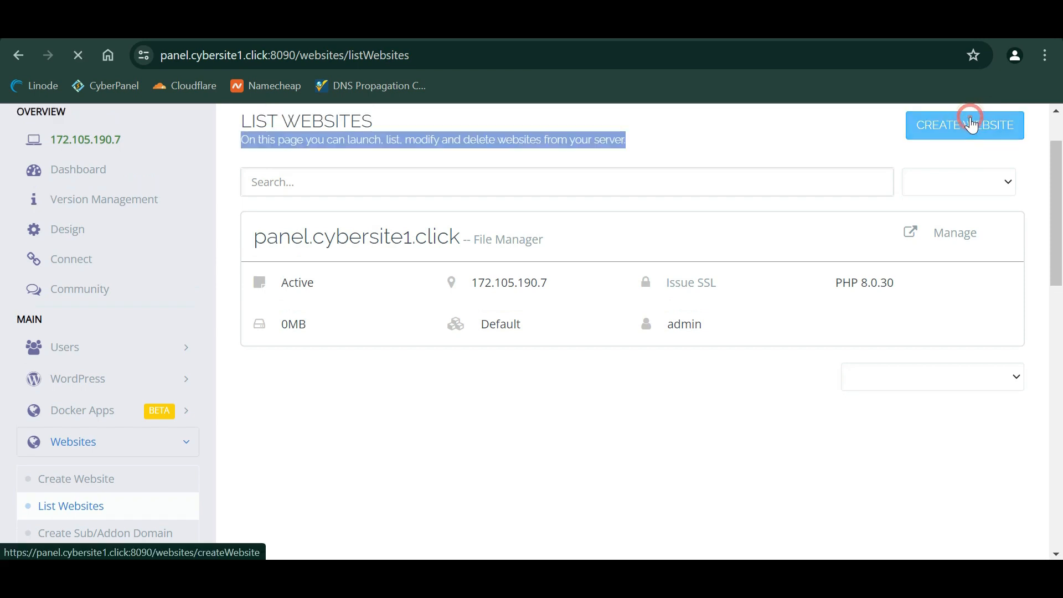
# - Choose the Default package and site owner, and enter domain cybersite1.click
pyautogui.scroll(-1, 509, 304)
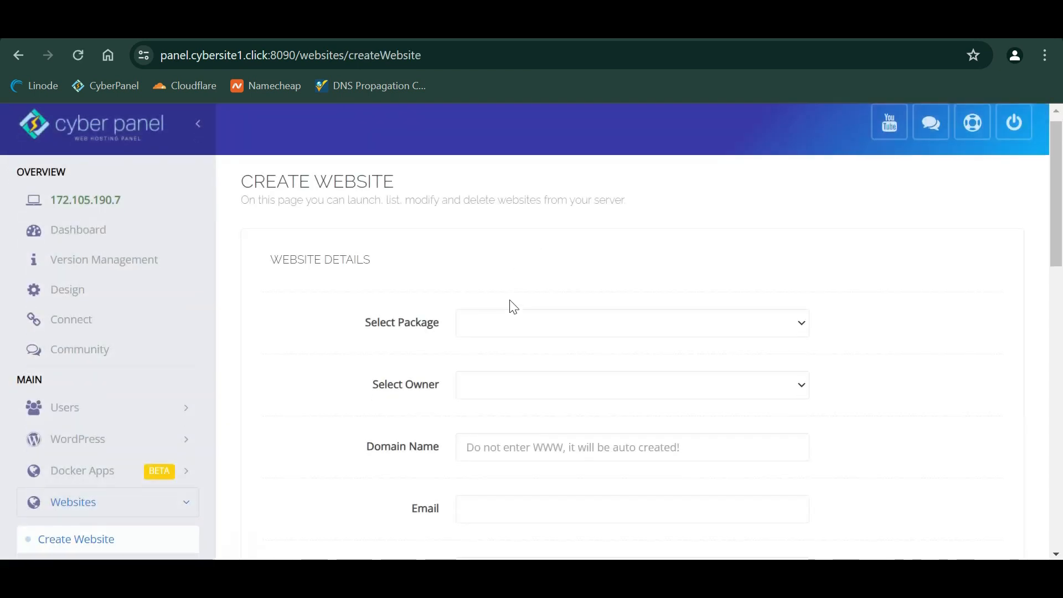
pyautogui.click(517, 299)
pyautogui.click(517, 333)
pyautogui.click(516, 353)
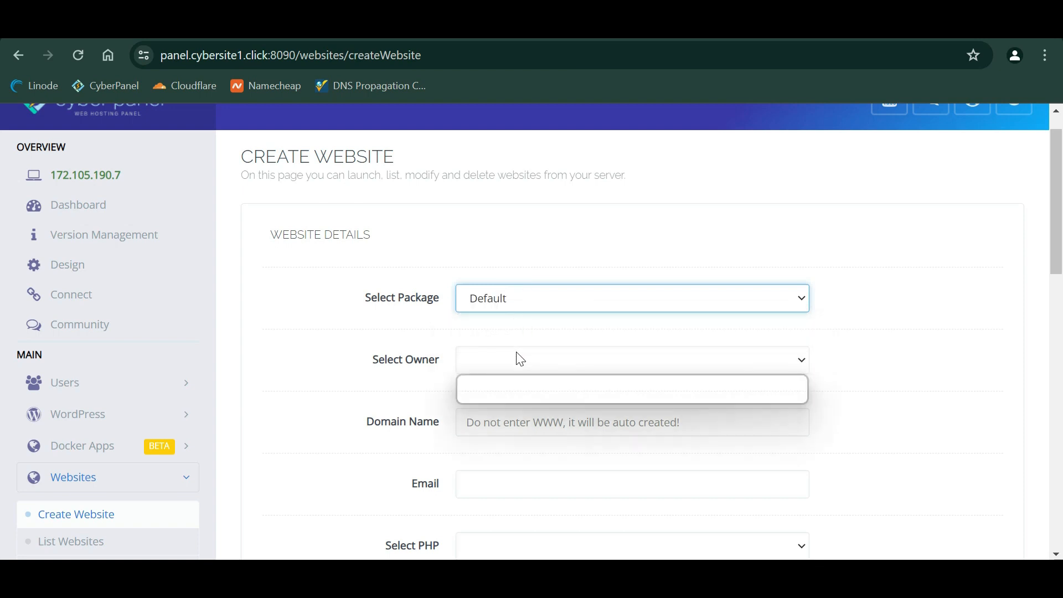
pyautogui.click(509, 402)
pyautogui.scroll(-1, 510, 403)
pyautogui.click(526, 356)
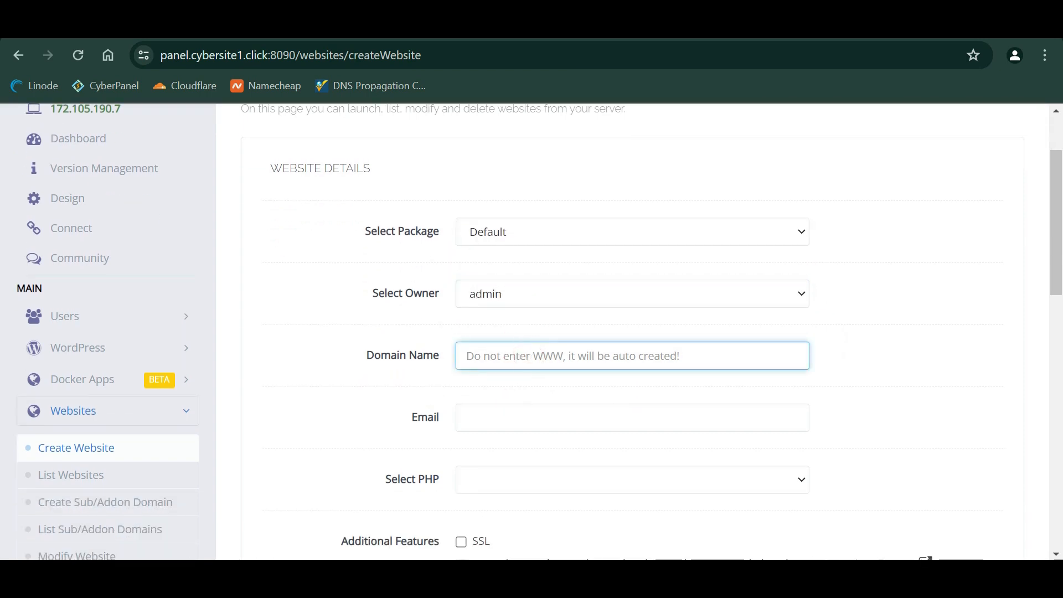
pyautogui.write('cybersite1.cli')
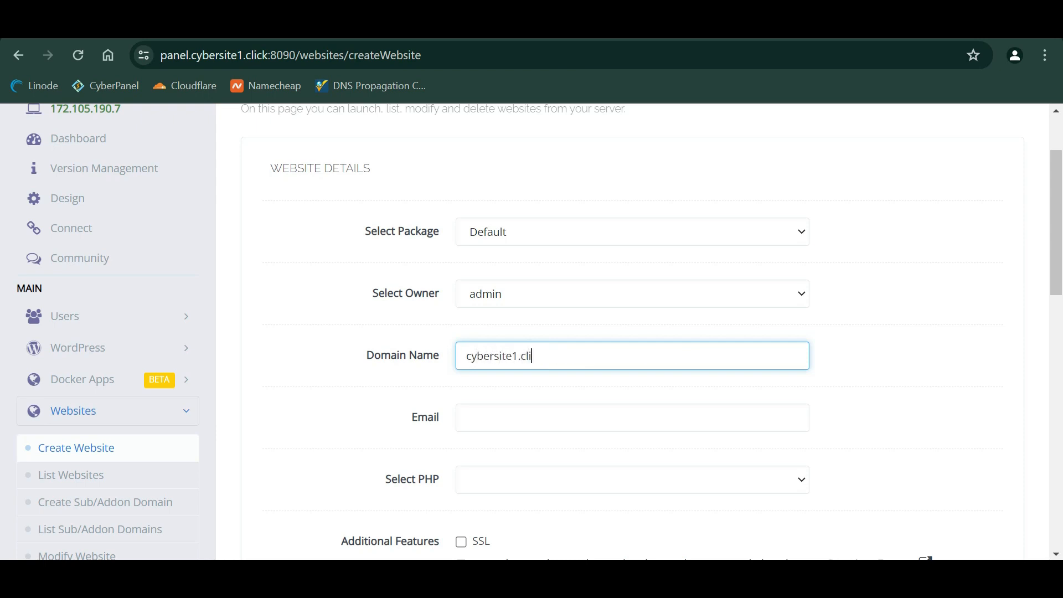
pyautogui.write('ck')
# - Add the contact email, choose PHP 8.2, enable SSL and open_basedir, and create the site
pyautogui.scroll(-2, 535, 355)
pyautogui.click(572, 285)
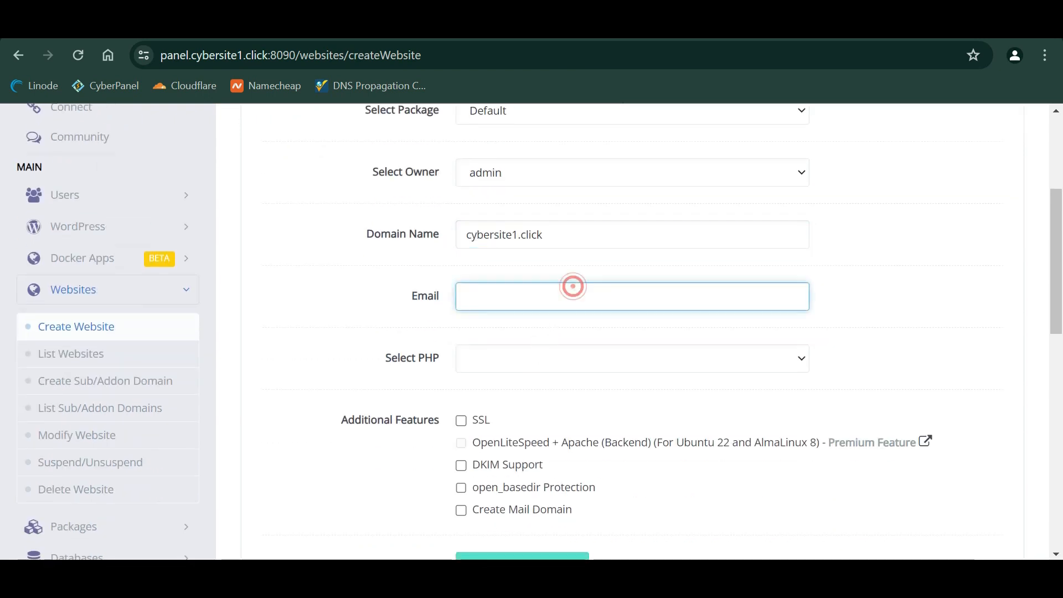
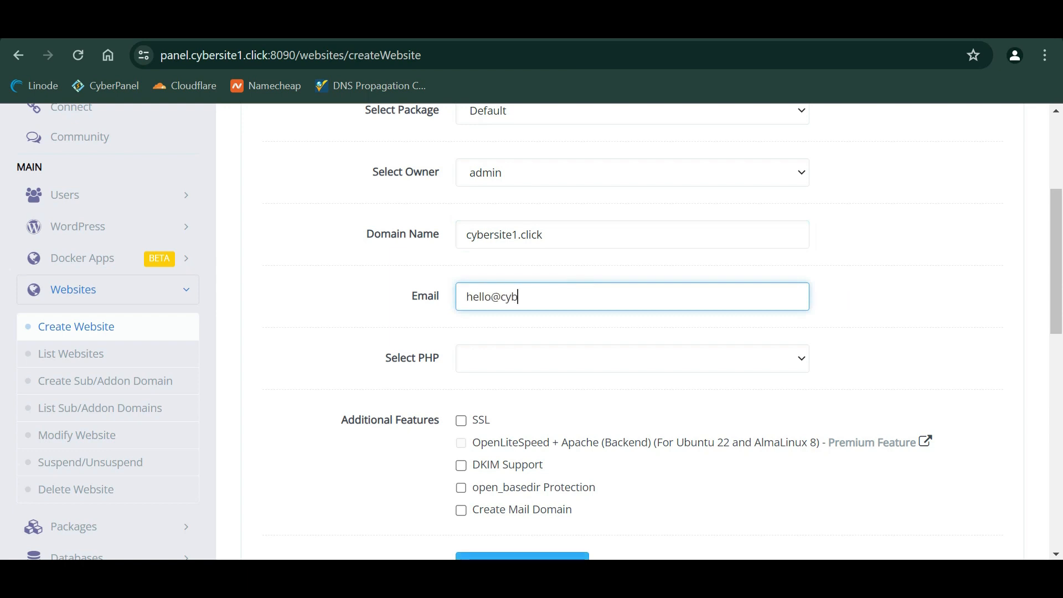
pyautogui.scroll(-2, 572, 292)
pyautogui.click(608, 252)
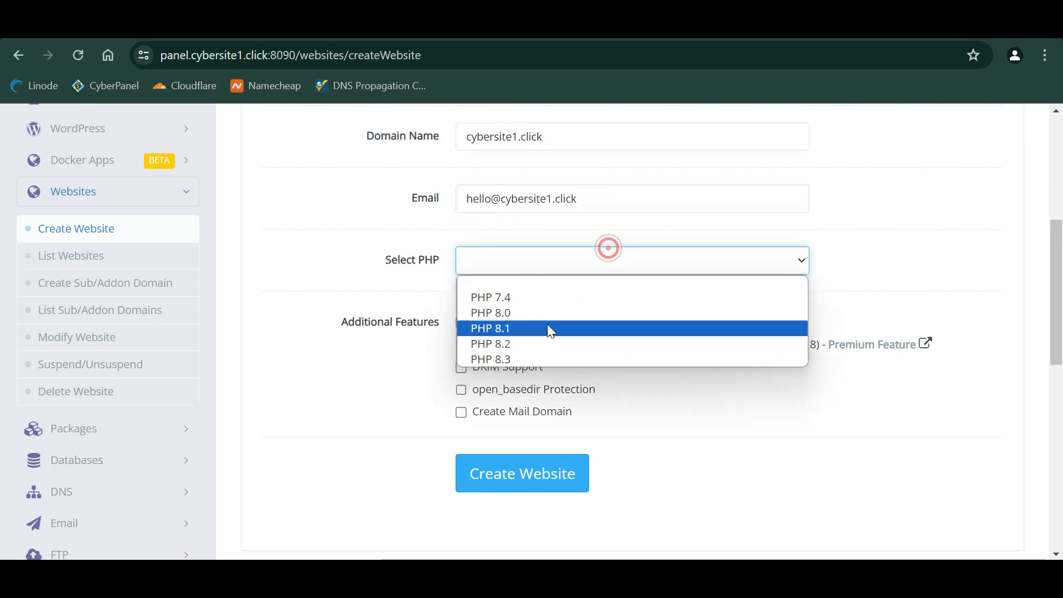
pyautogui.click(531, 351)
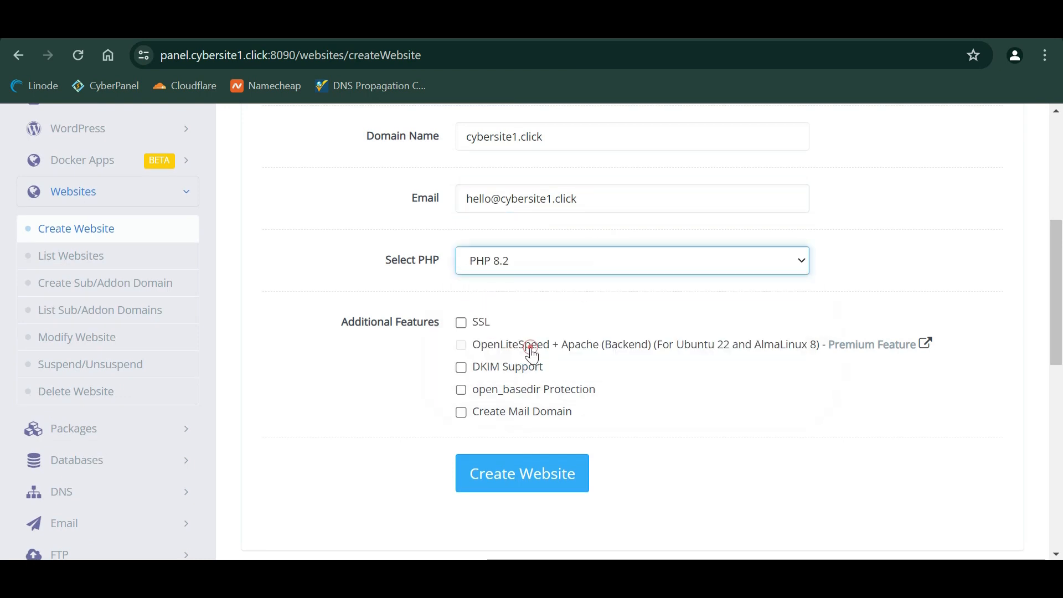
pyautogui.click(476, 324)
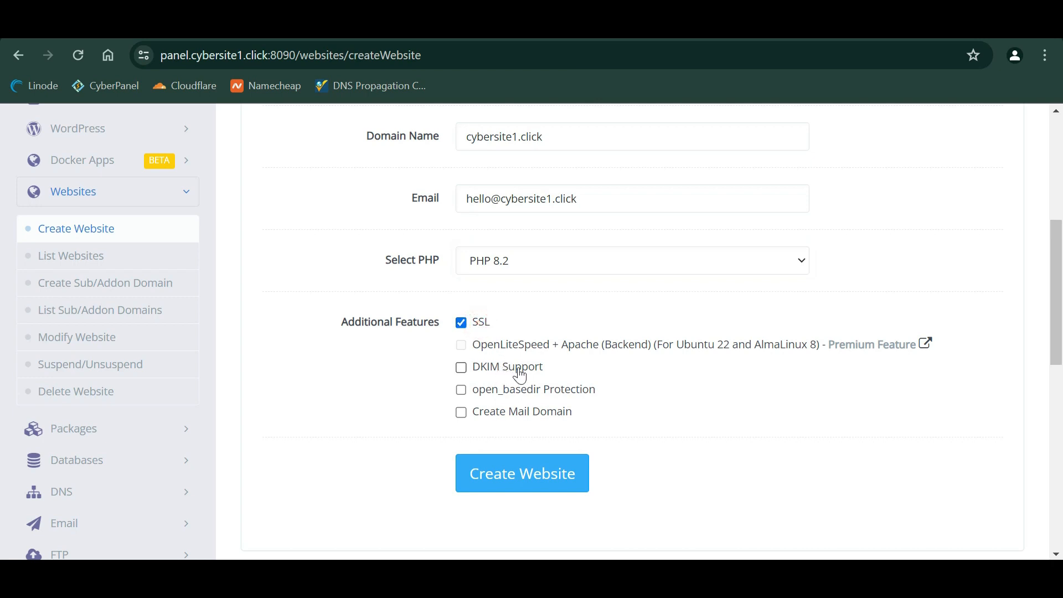
pyautogui.click(540, 396)
pyautogui.click(552, 480)
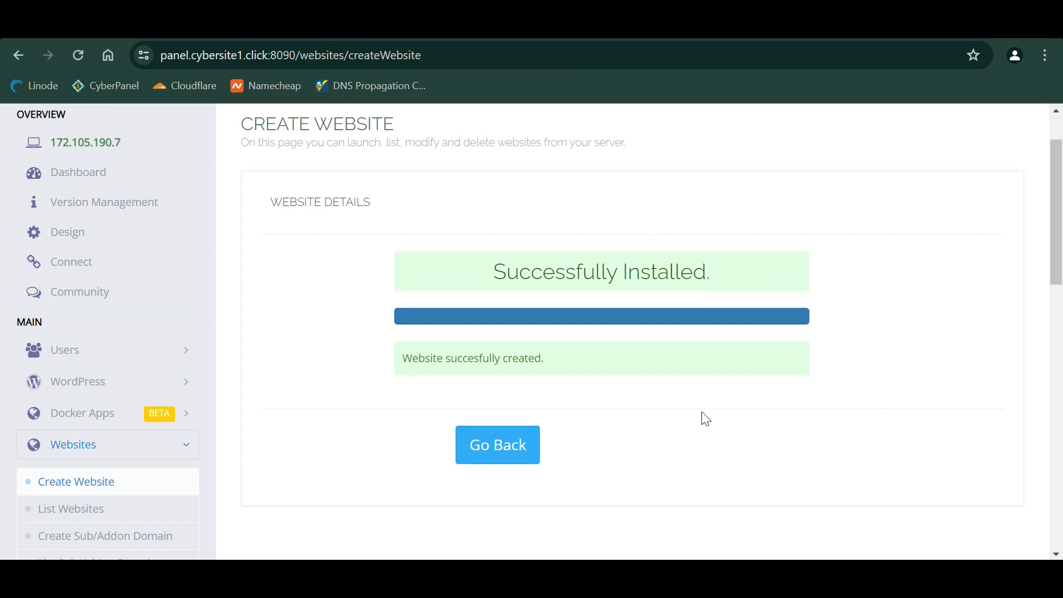
pyautogui.click(152, 507)
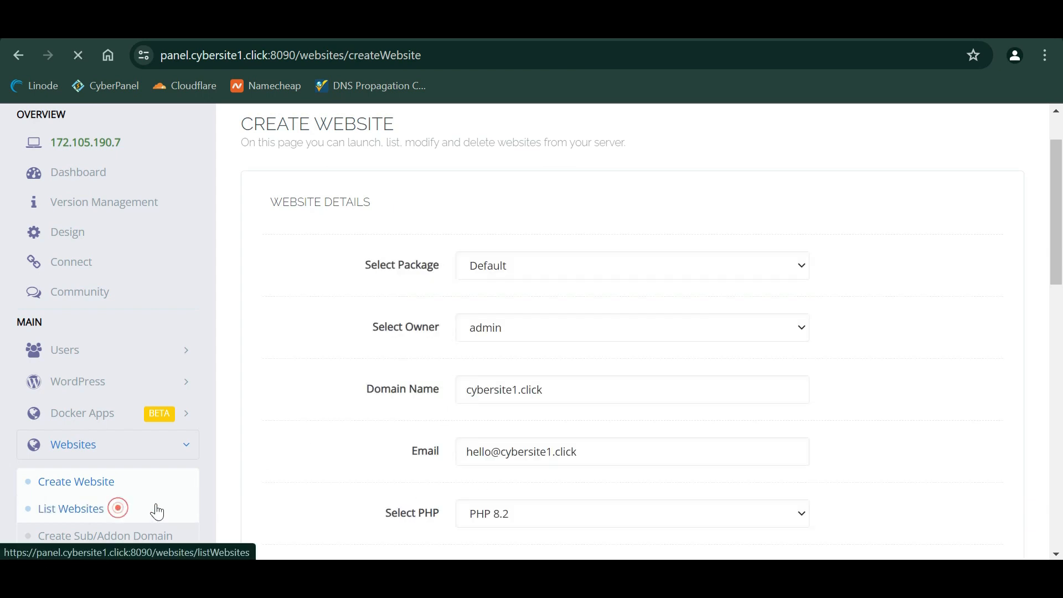
# - Save the Force HTTP -> HTTPS rewrite rules for cybersite1.click
pyautogui.scroll(-1, 335, 238)
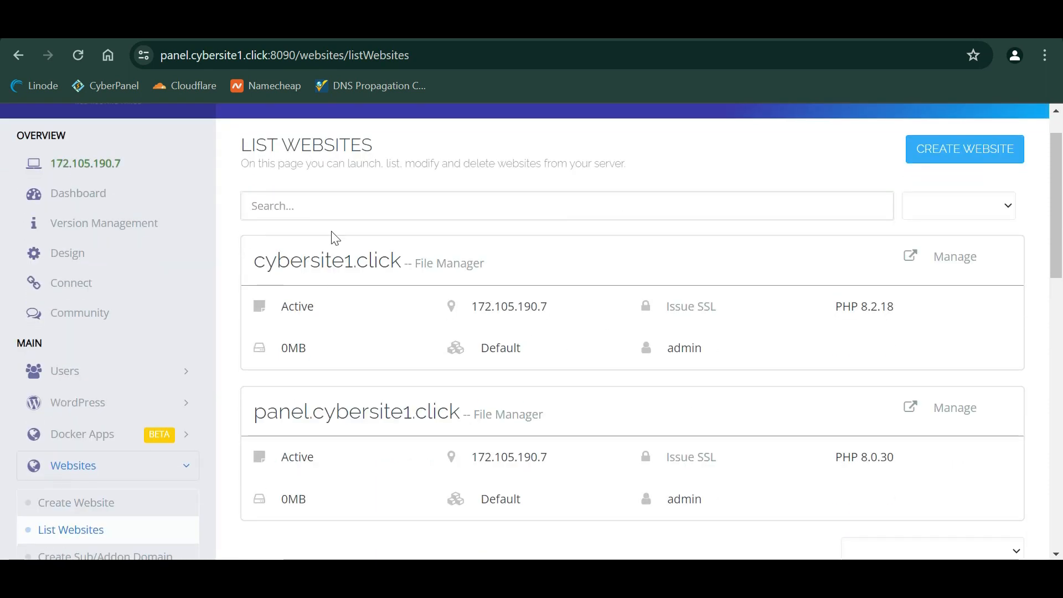
pyautogui.click(973, 259)
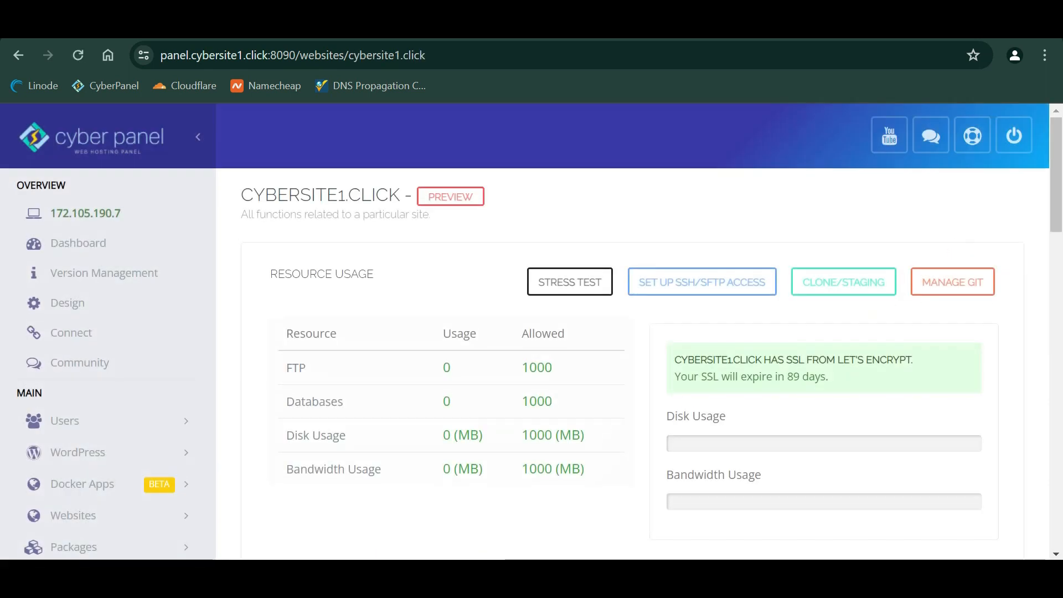
pyautogui.scroll(-1, 673, 360)
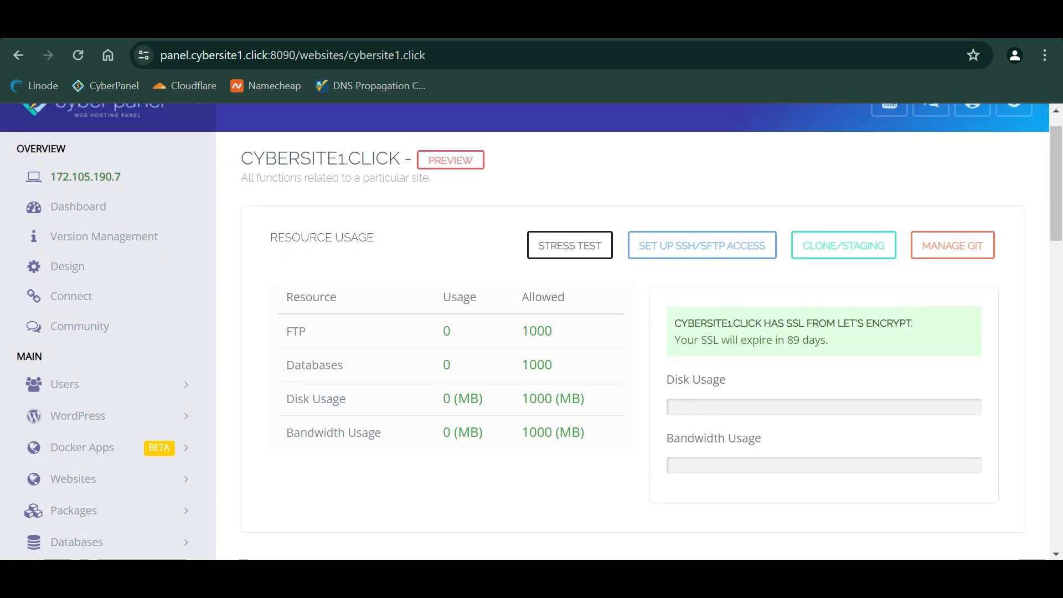
pyautogui.scroll(-15, 683, 388)
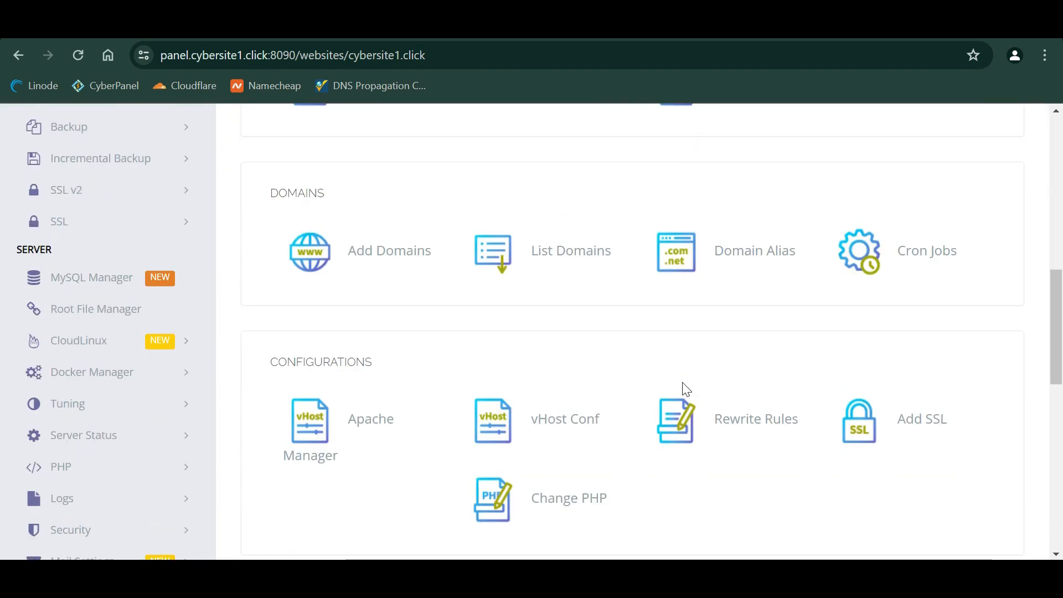
pyautogui.scroll(2, 683, 391)
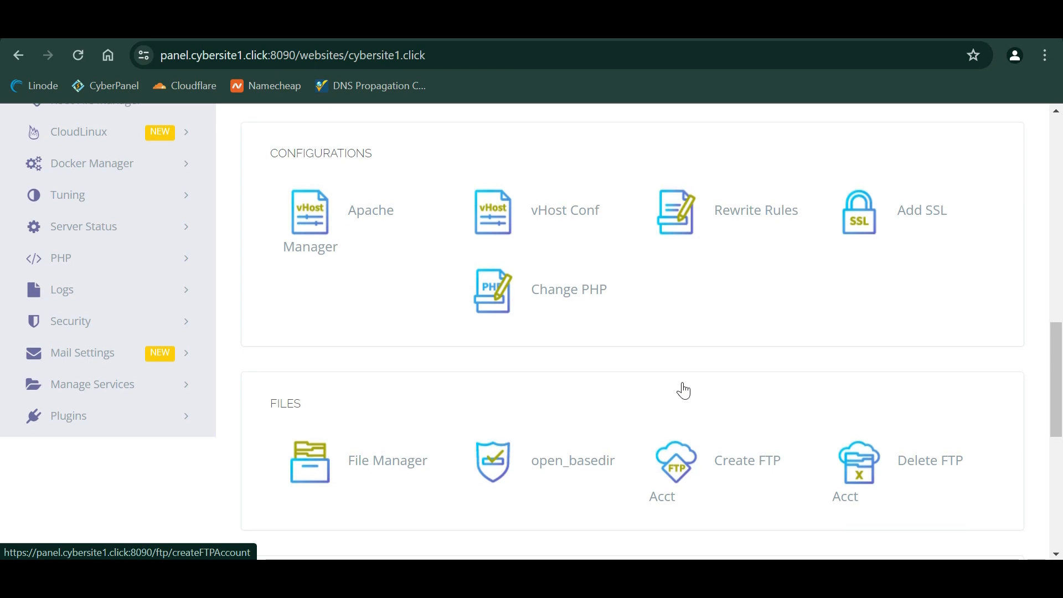
pyautogui.click(760, 232)
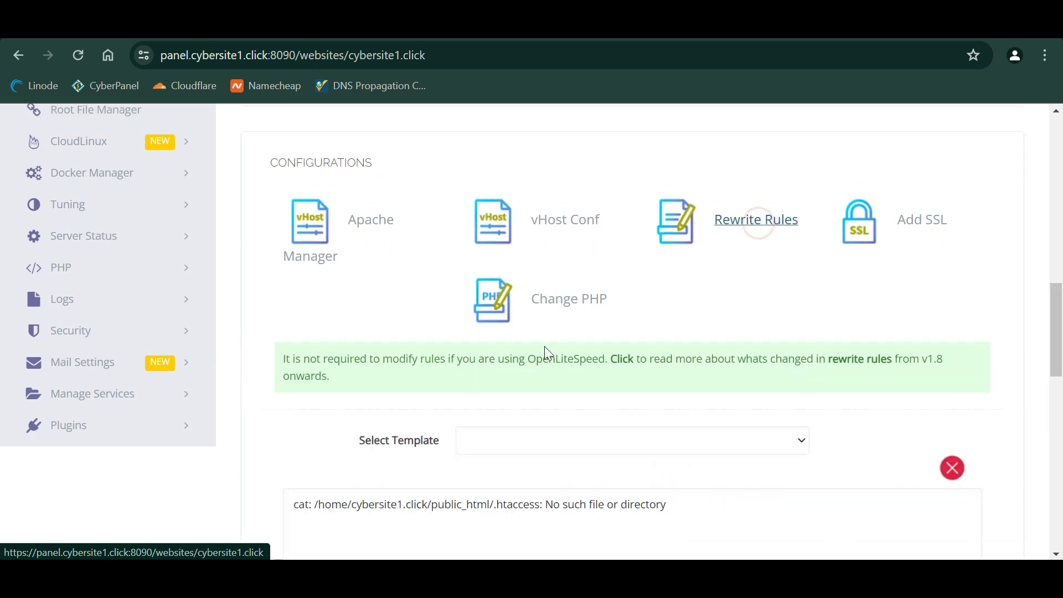
pyautogui.scroll(-1, 545, 349)
pyautogui.click(547, 366)
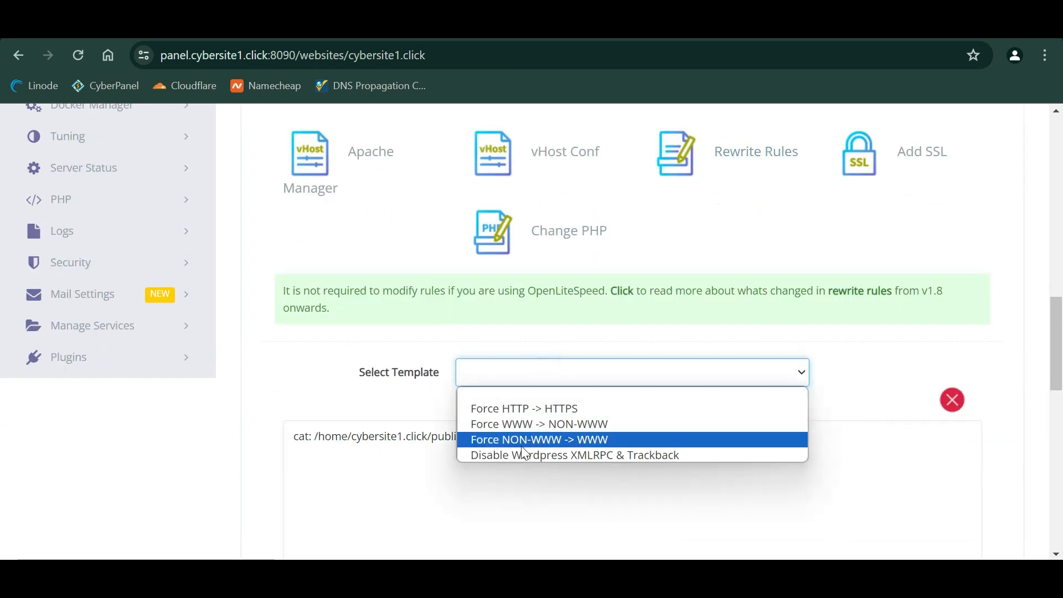
pyautogui.click(547, 408)
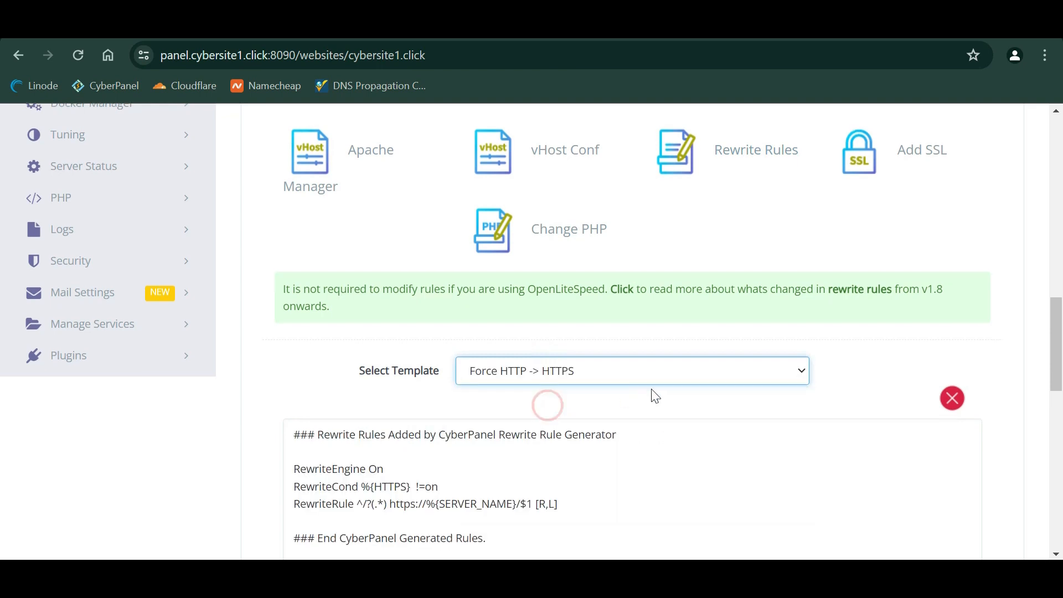
pyautogui.scroll(-5, 652, 391)
pyautogui.click(531, 352)
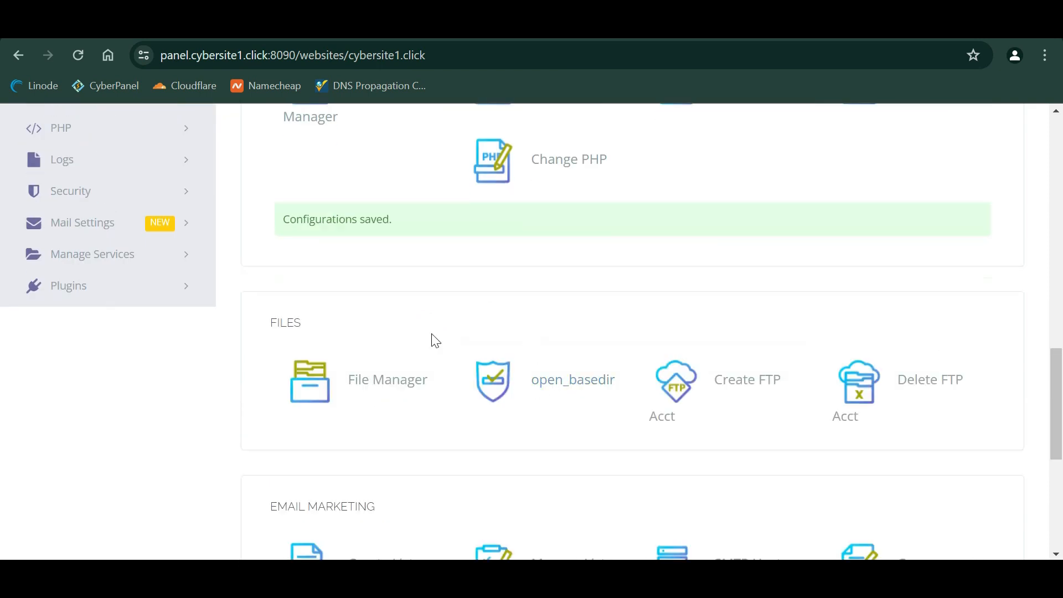
# - Return to Websites > List Websites
pyautogui.scroll(15, 436, 340)
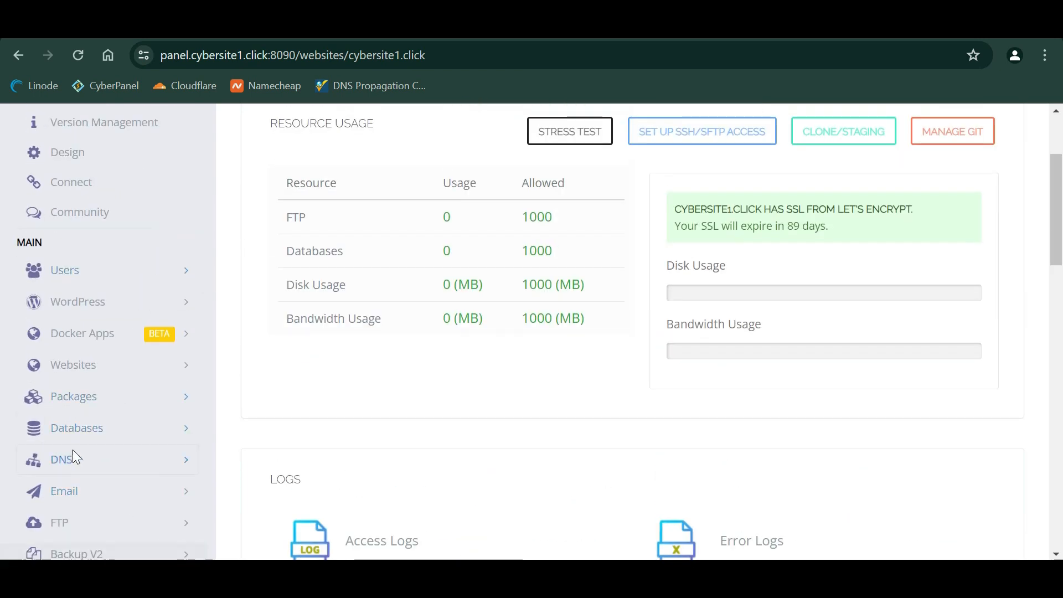
pyautogui.click(96, 364)
pyautogui.click(114, 431)
pyautogui.scroll(-3, 755, 351)
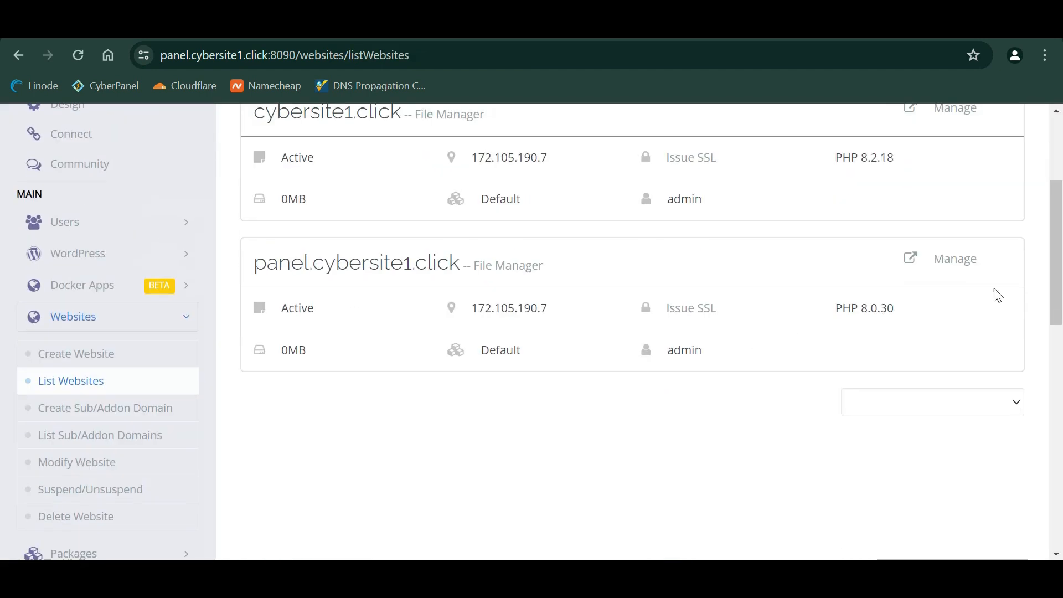
# - Save the Force HTTP -> HTTPS rewrite rules for panel.cybersite1.click
pyautogui.click(960, 262)
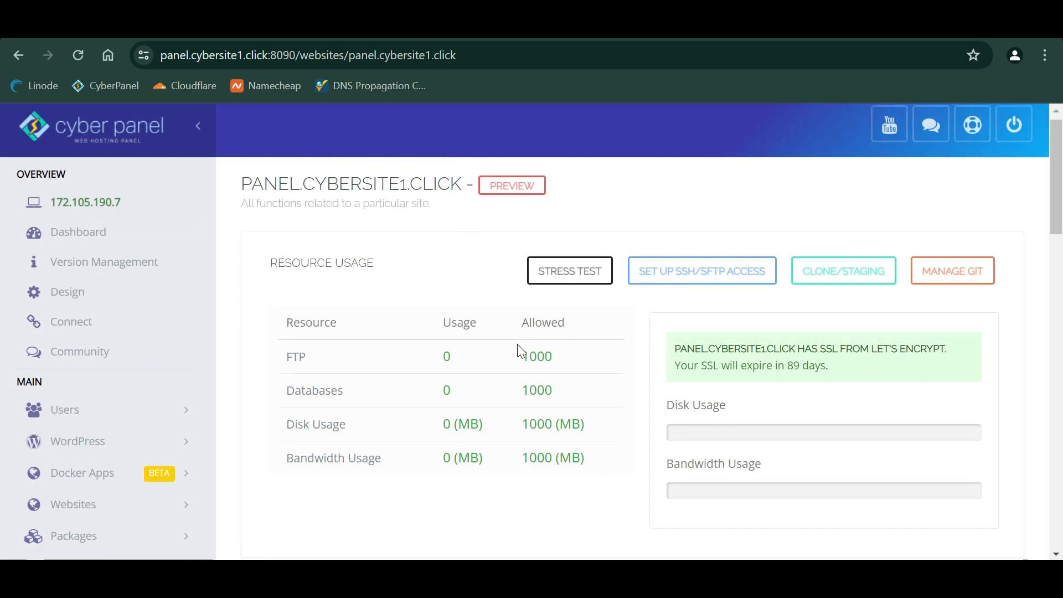
pyautogui.scroll(-15, 520, 350)
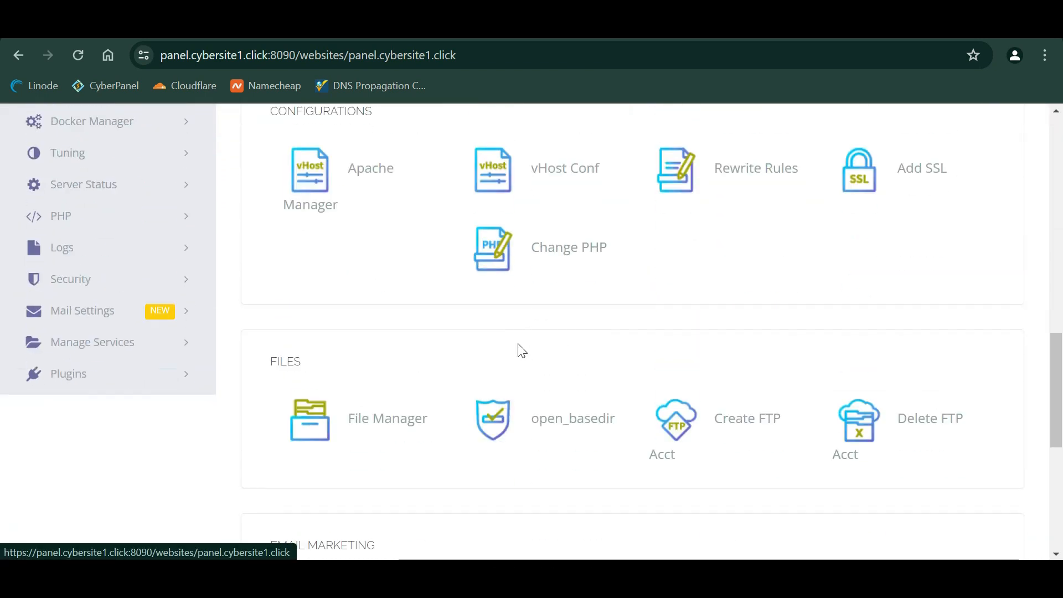
pyautogui.click(735, 169)
pyautogui.click(584, 390)
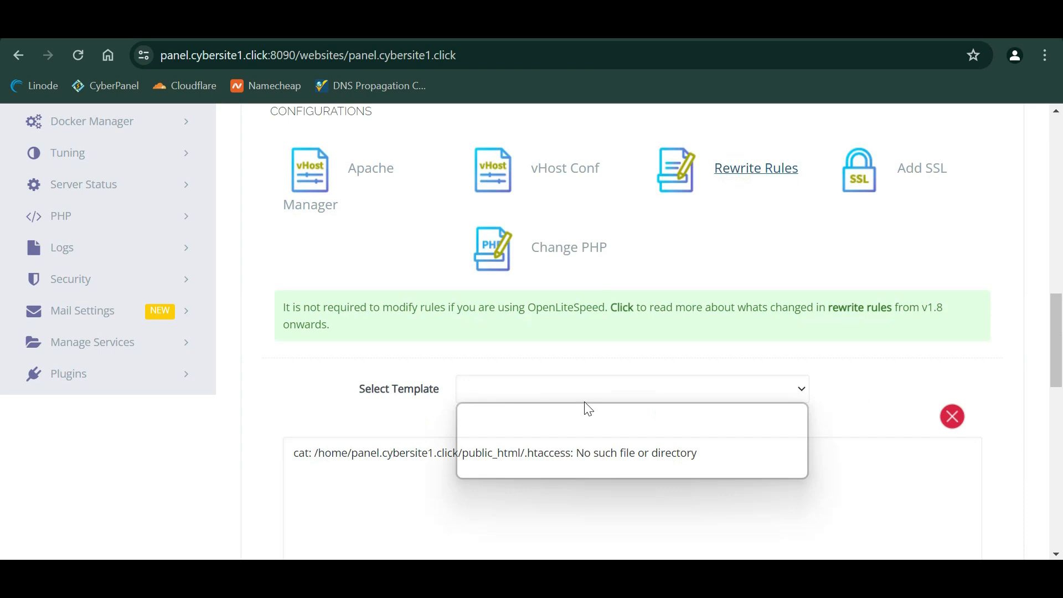
pyautogui.click(556, 420)
pyautogui.scroll(-5, 826, 372)
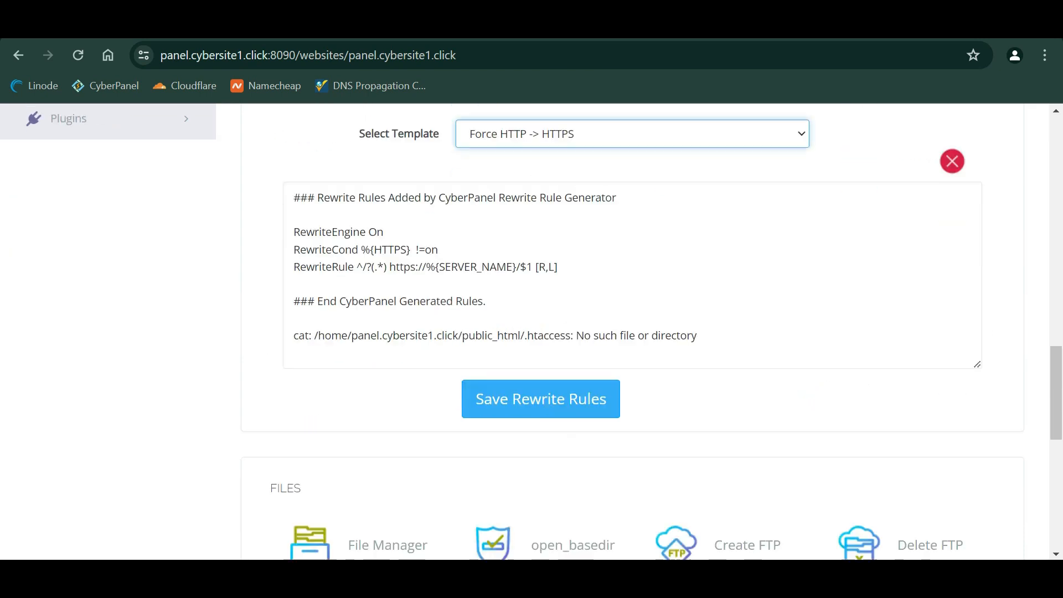
pyautogui.click(555, 399)
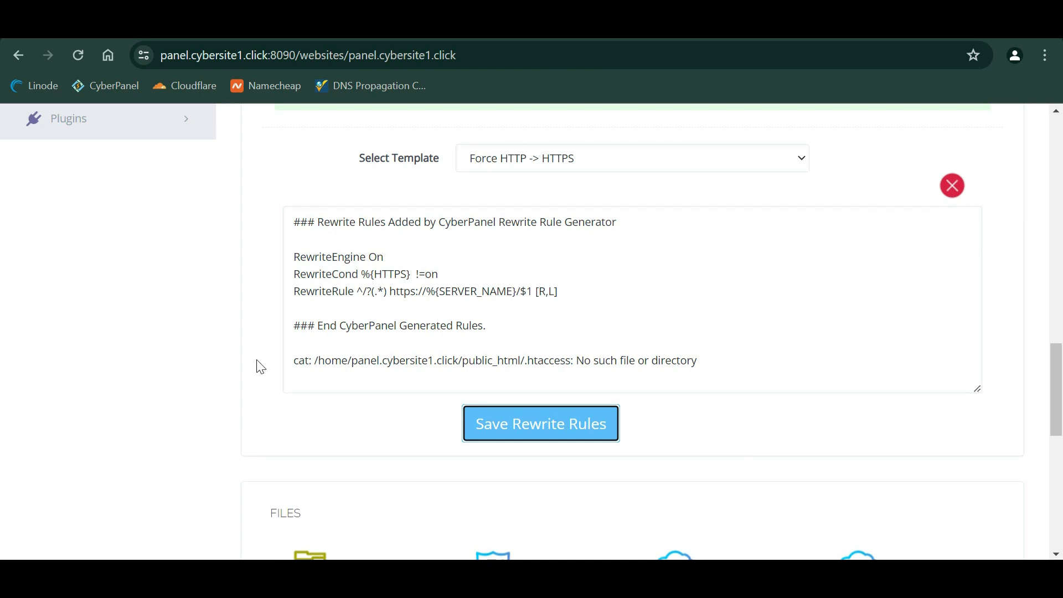
# - Go back to Websites > List Websites
pyautogui.scroll(-6, 257, 366)
pyautogui.scroll(13, 254, 363)
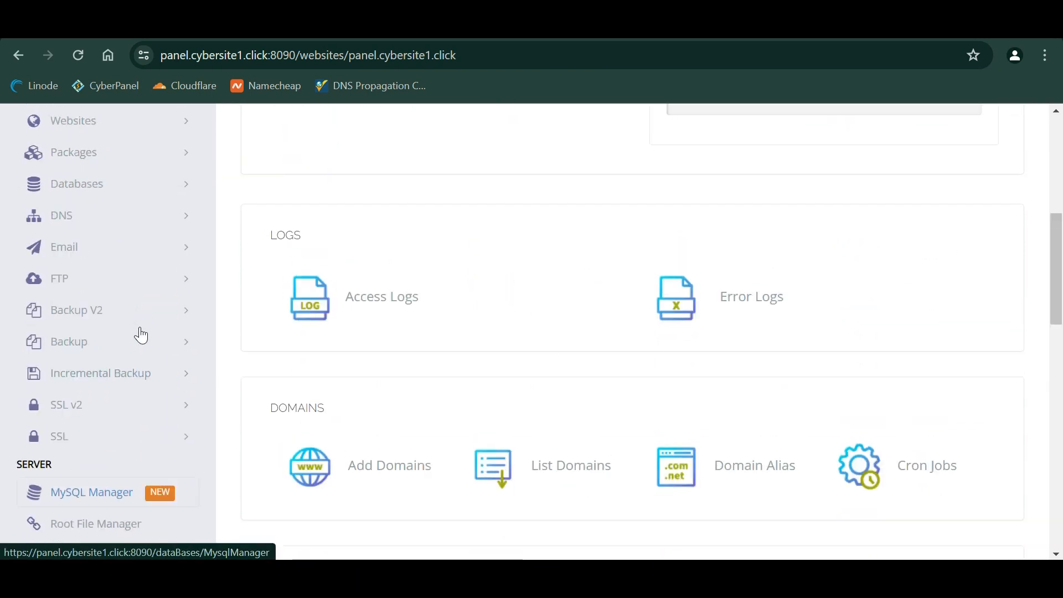
pyautogui.scroll(3, 133, 304)
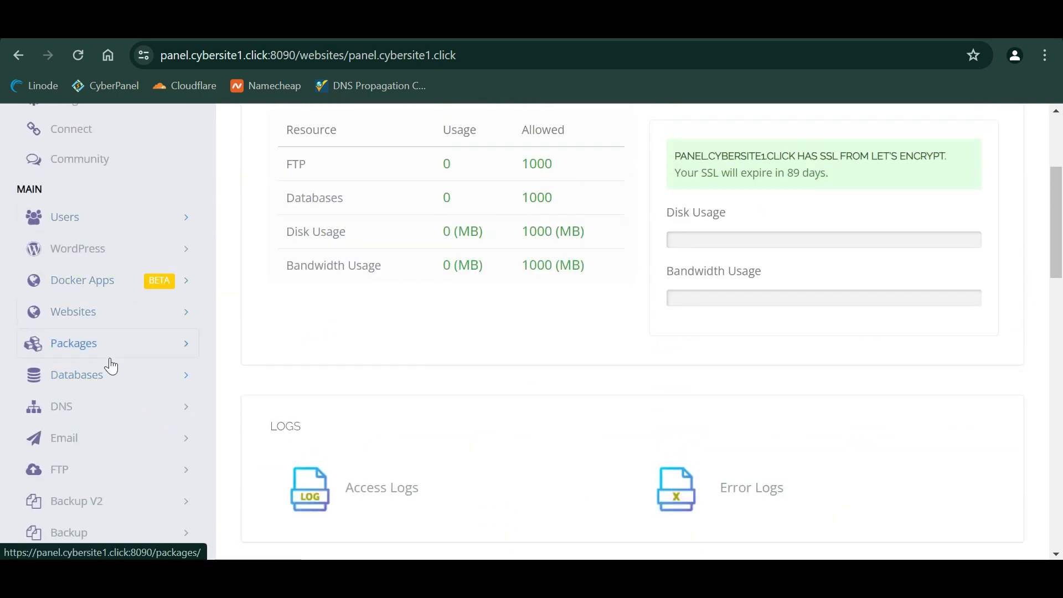
pyautogui.click(109, 313)
pyautogui.click(107, 374)
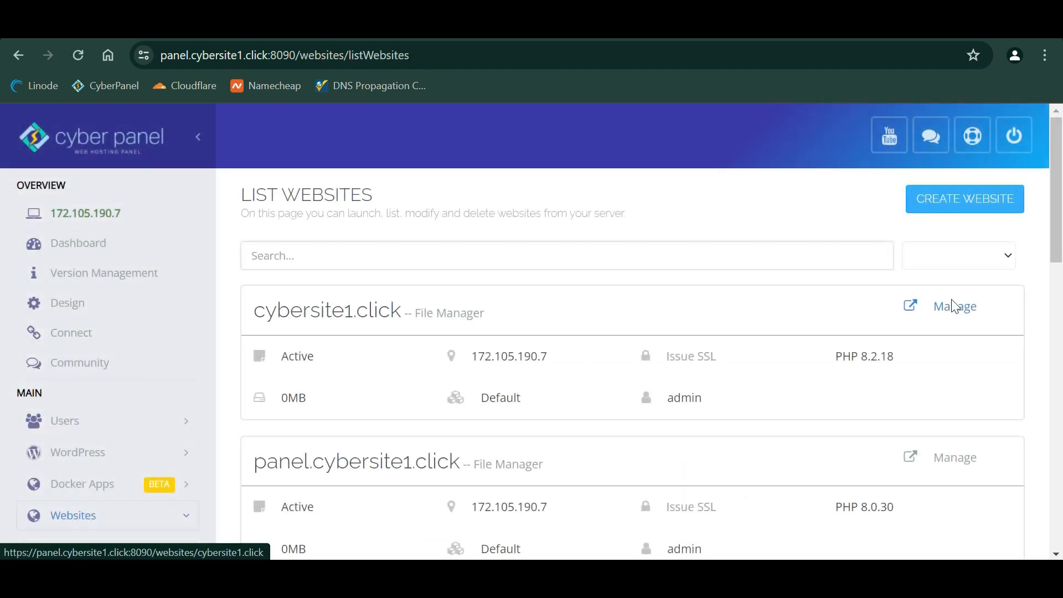
# - Start the WP + LSCache installer for cybersite1.click
pyautogui.click(952, 305)
pyautogui.scroll(-10, 691, 387)
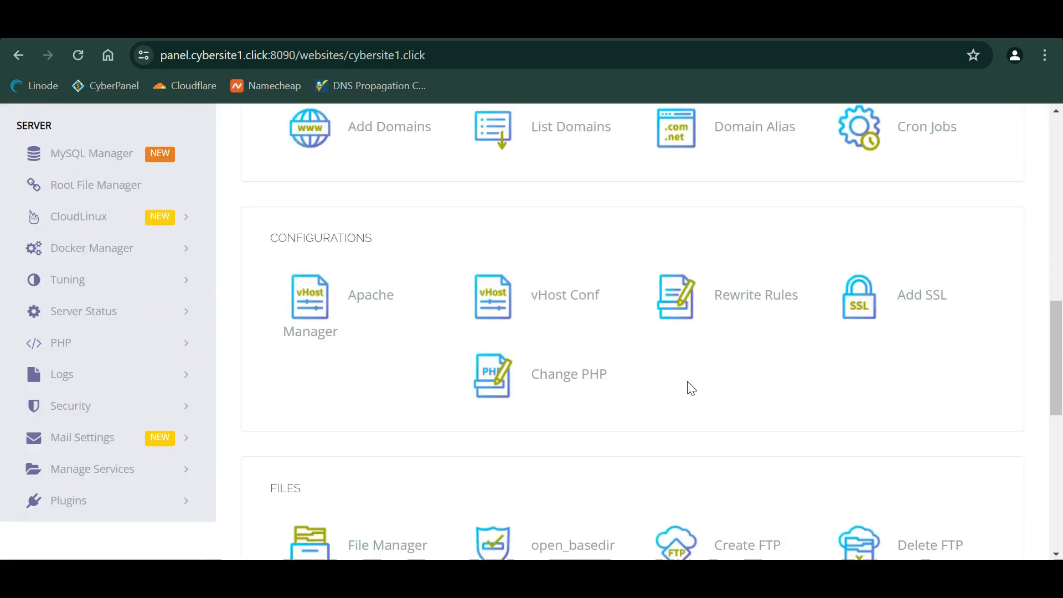
pyautogui.scroll(-10, 691, 388)
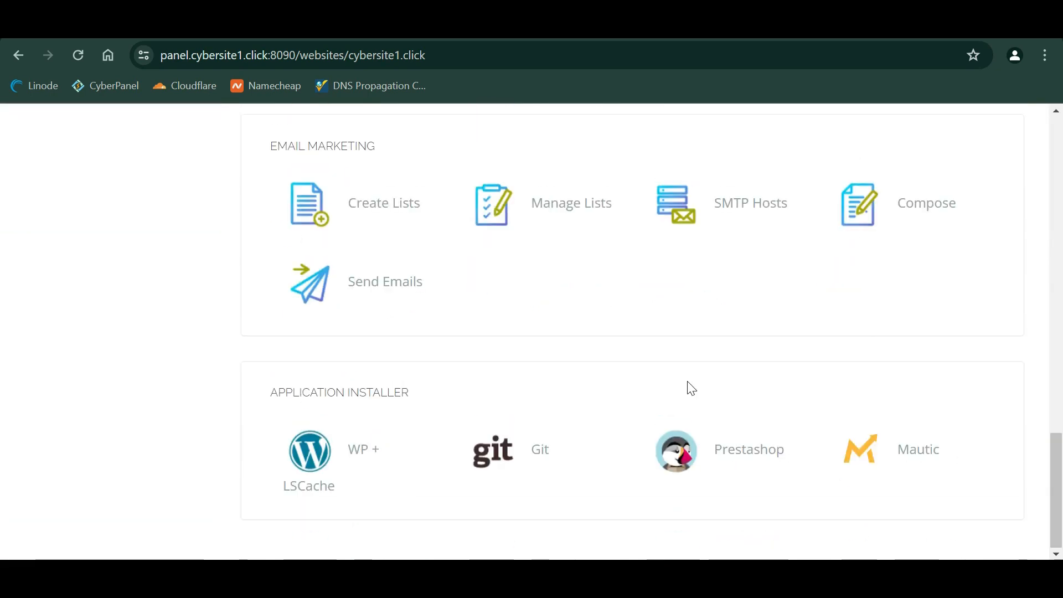
pyautogui.click(363, 450)
# - Enter blog title 'My Website' with login user admin and install WordPress
pyautogui.click(536, 305)
pyautogui.write('My Website')
pyautogui.press('Tab')
pyautogui.write('admin')
pyautogui.press('Tab')
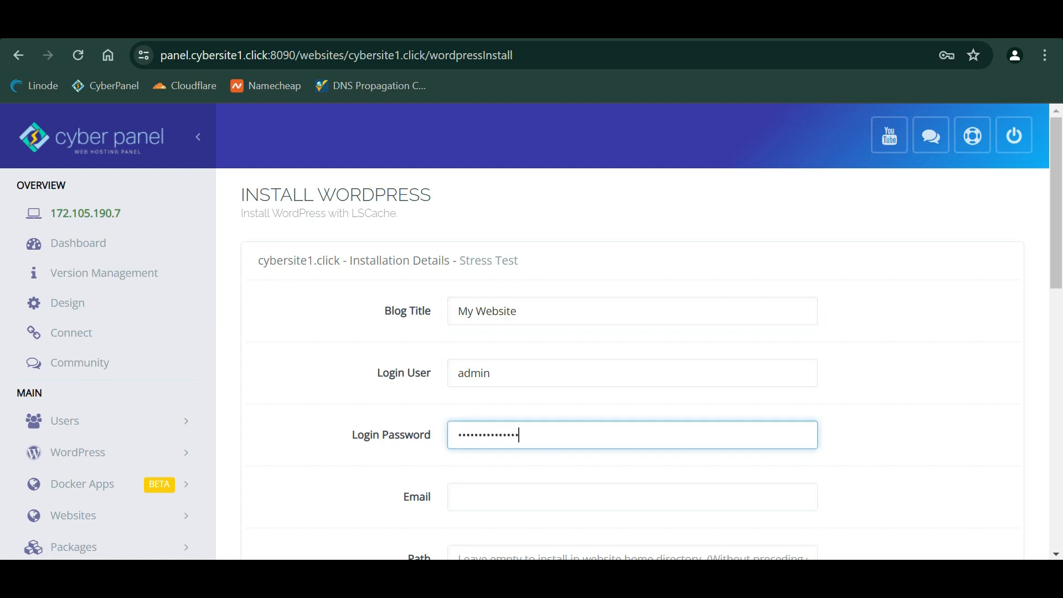
pyautogui.scroll(-4, 541, 313)
pyautogui.press('Tab')
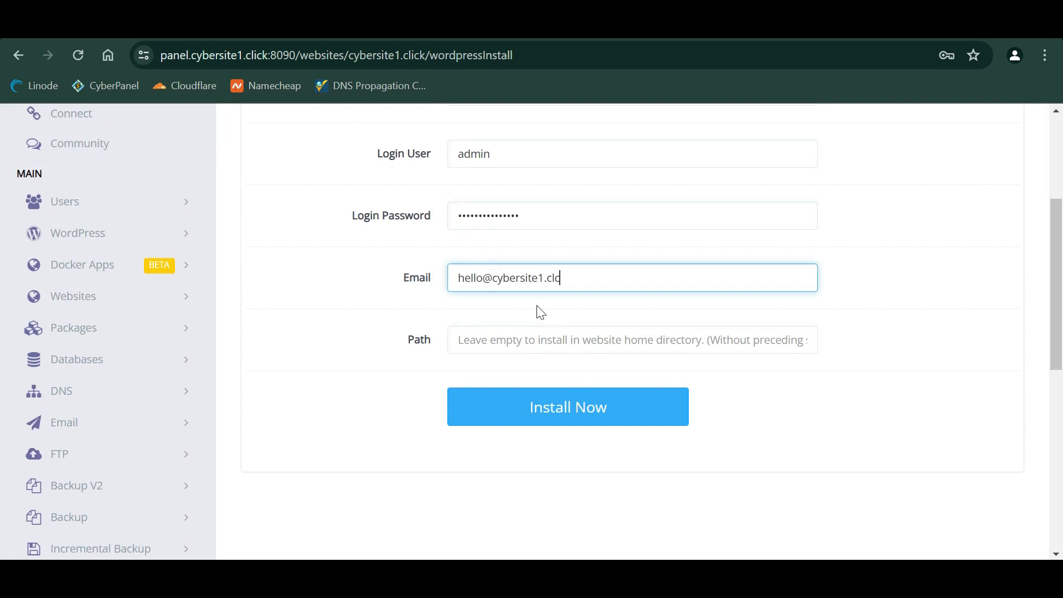
pyautogui.scroll(-1, 541, 313)
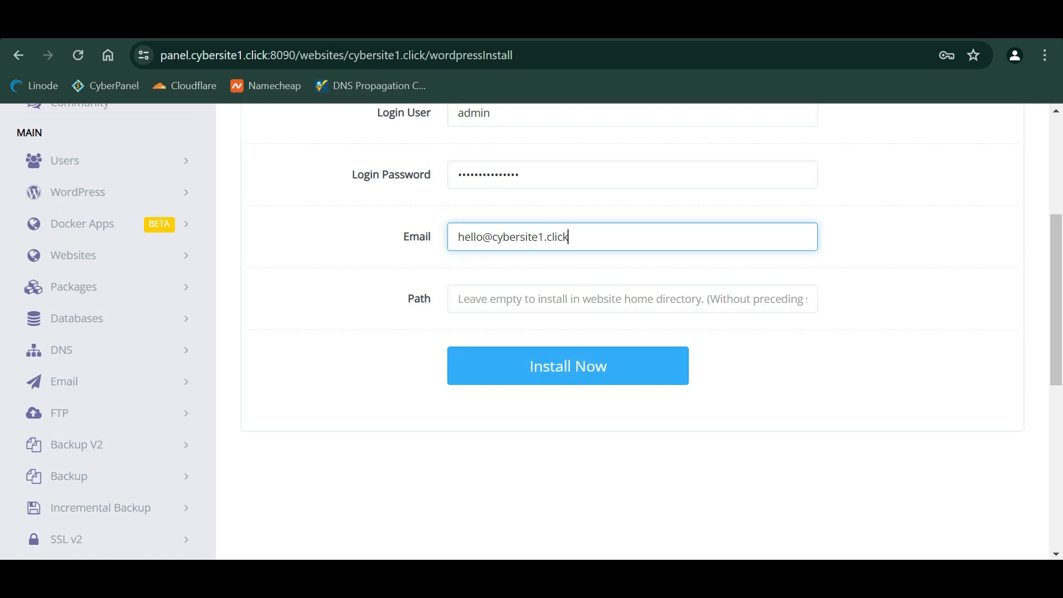
pyautogui.click(551, 367)
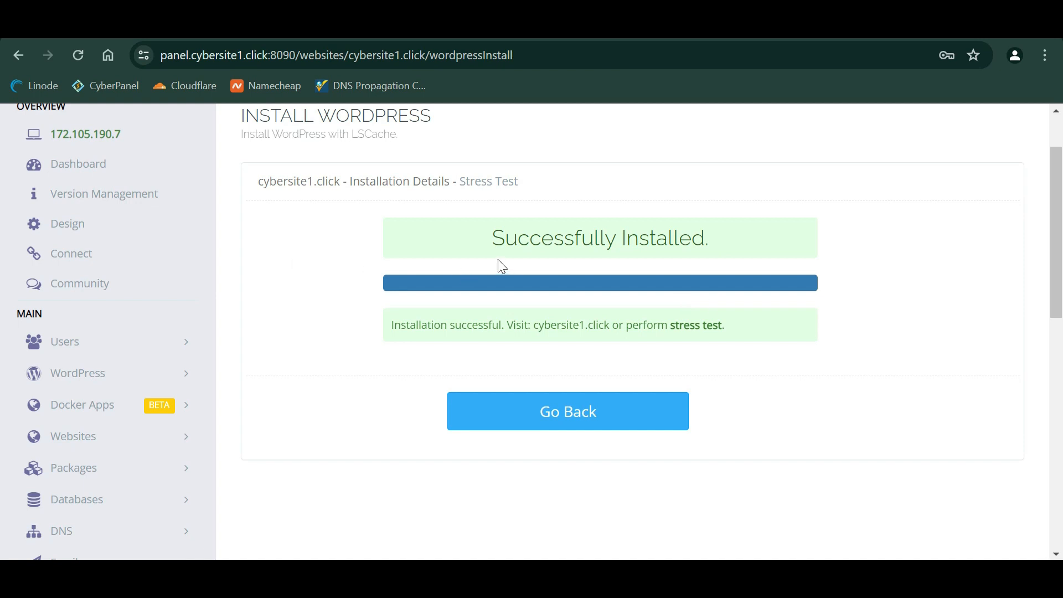
# - Load cybersite1.click and check the padlock shows a secure connection
pyautogui.click(664, 22)
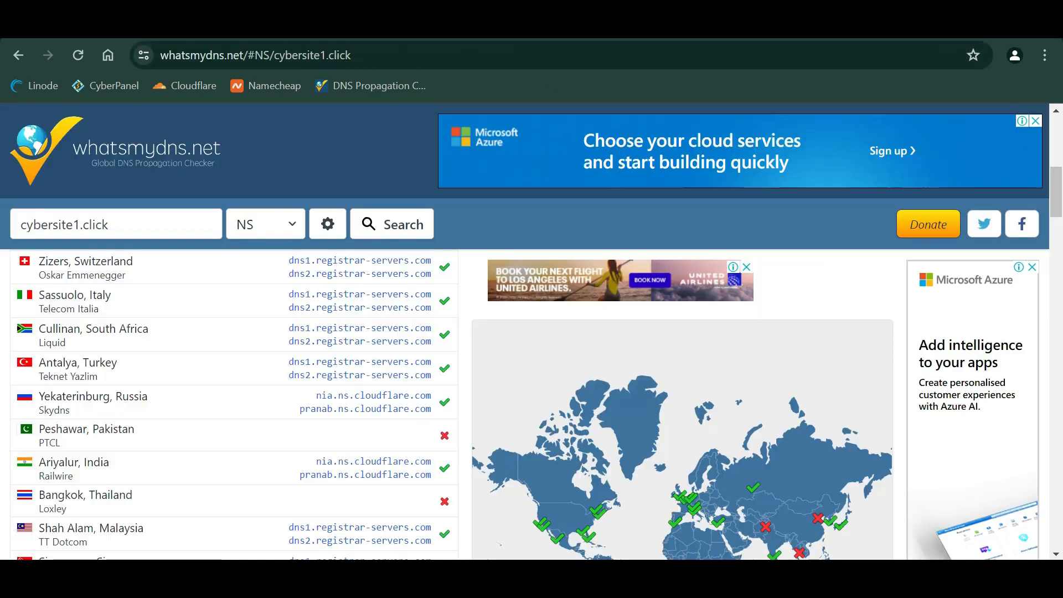
pyautogui.click(607, 44)
pyautogui.write('cybersite1')
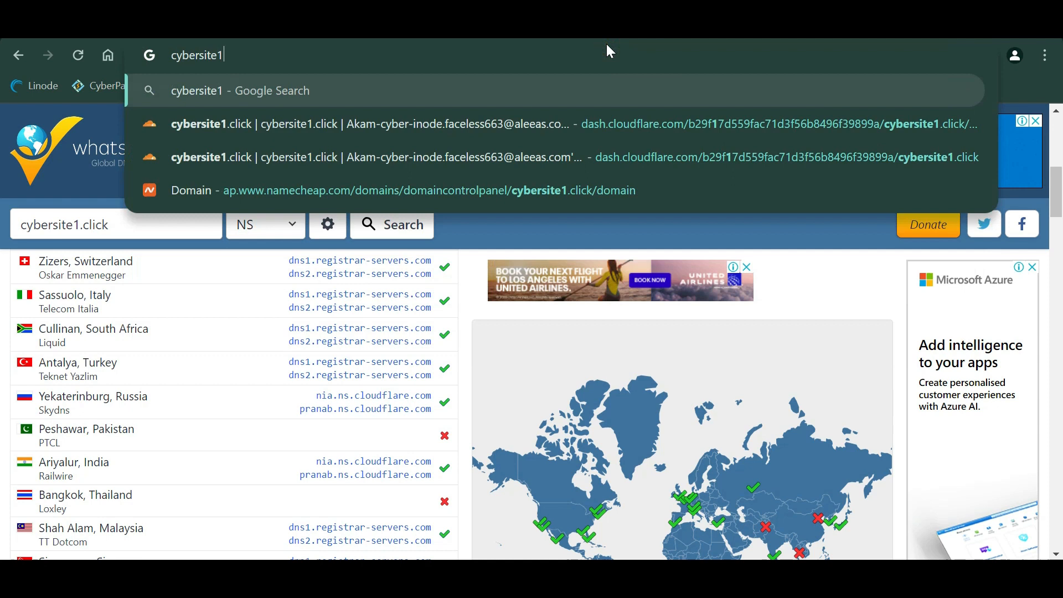
pyautogui.write('.click')
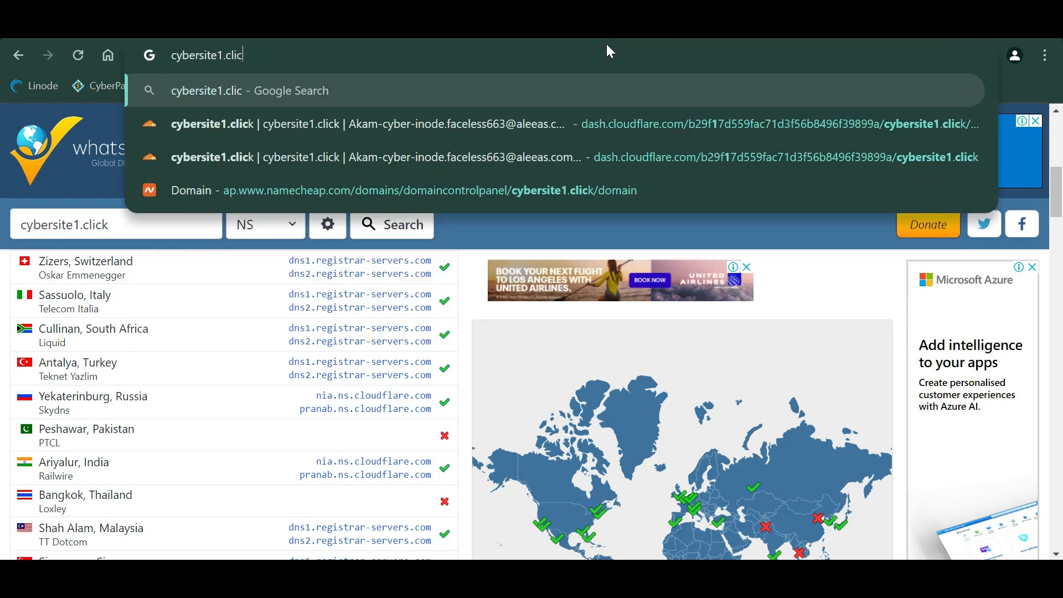
pyautogui.press('Return')
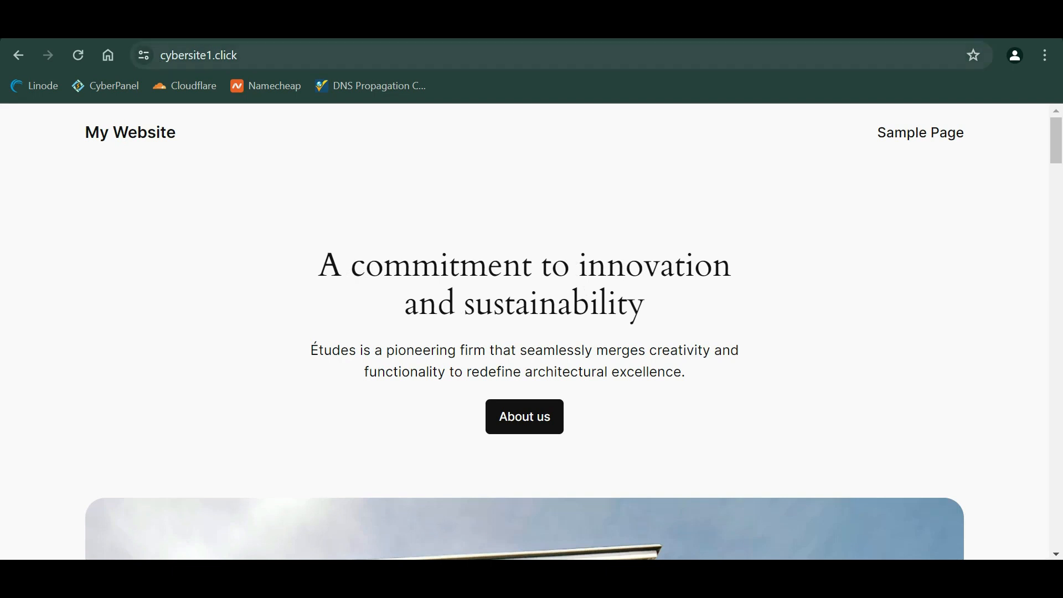
pyautogui.scroll(-2, 274, 246)
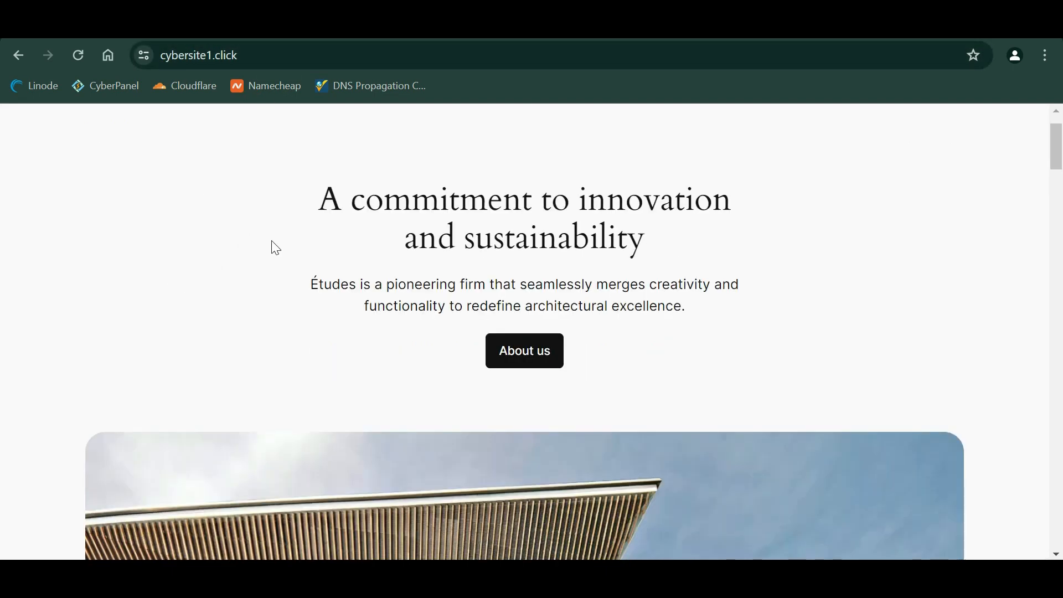
pyautogui.scroll(2, 273, 244)
pyautogui.click(145, 56)
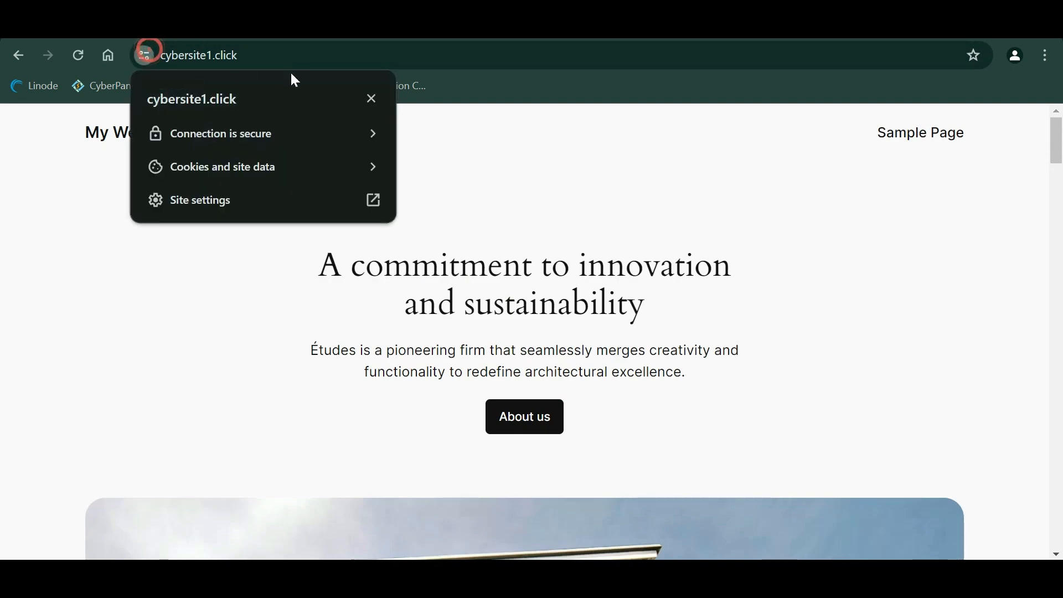
# - Log in at cybersite1.click/wp-admin with the admin credentials and view the Plugins list
pyautogui.hotkey('ctrl', 'l')
pyautogui.press('End')
pyautogui.write('wp-admin')
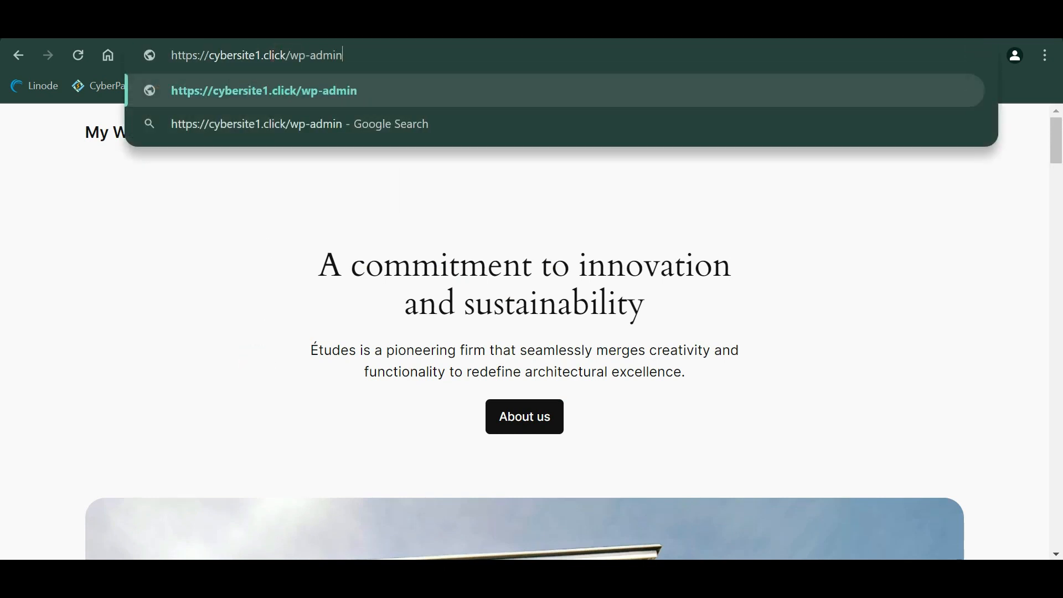
pyautogui.press('Return')
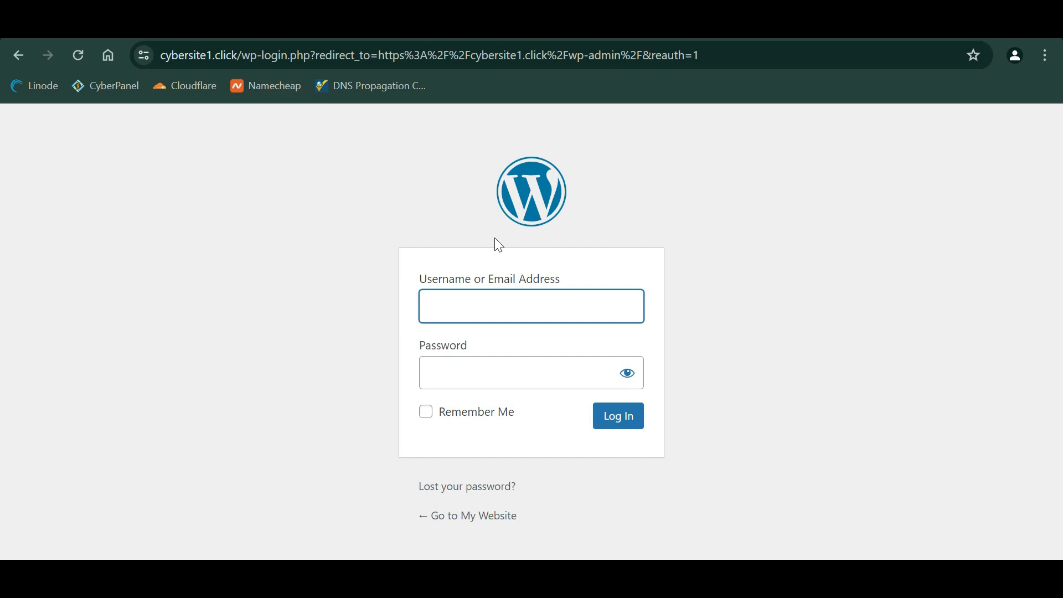
pyautogui.write('admin')
pyautogui.press('Tab')
pyautogui.write('*************')
pyautogui.press('Return')
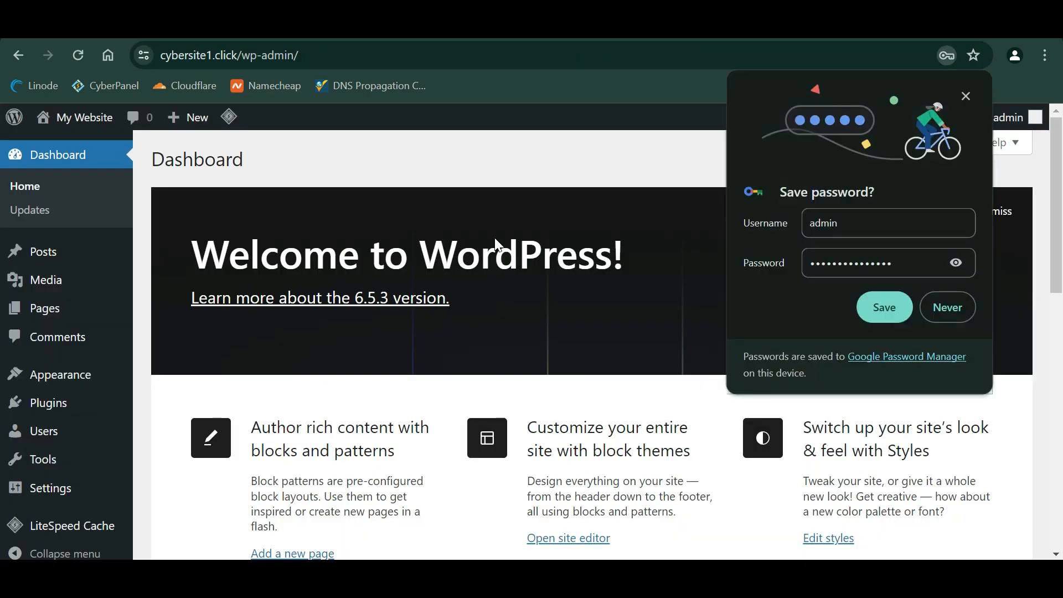
pyautogui.click(86, 403)
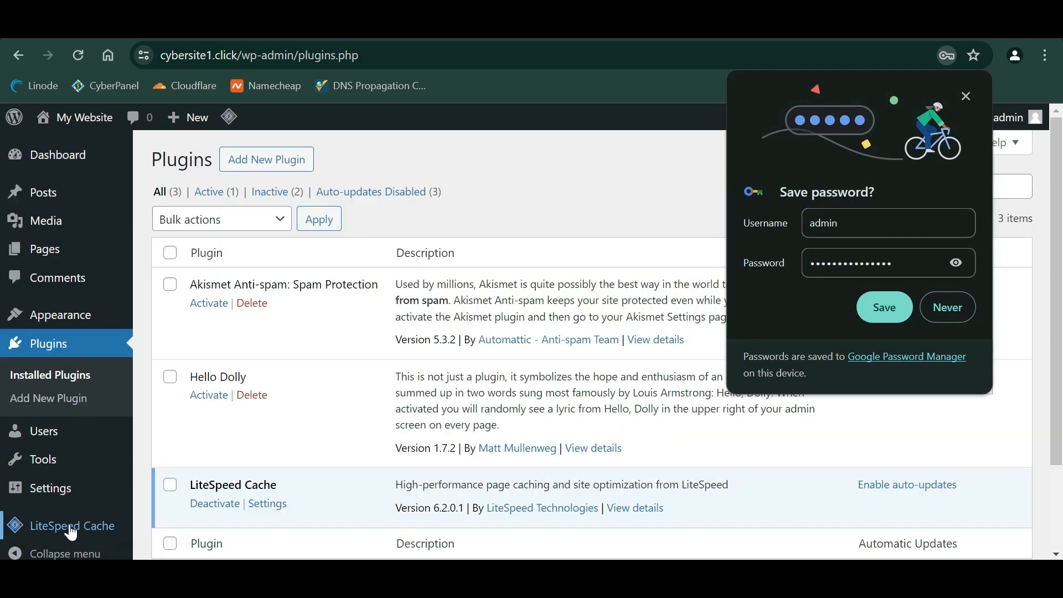
# - Switch the cybersite1.click root A record from DNS only to Proxied and save
pyautogui.click(899, 412)
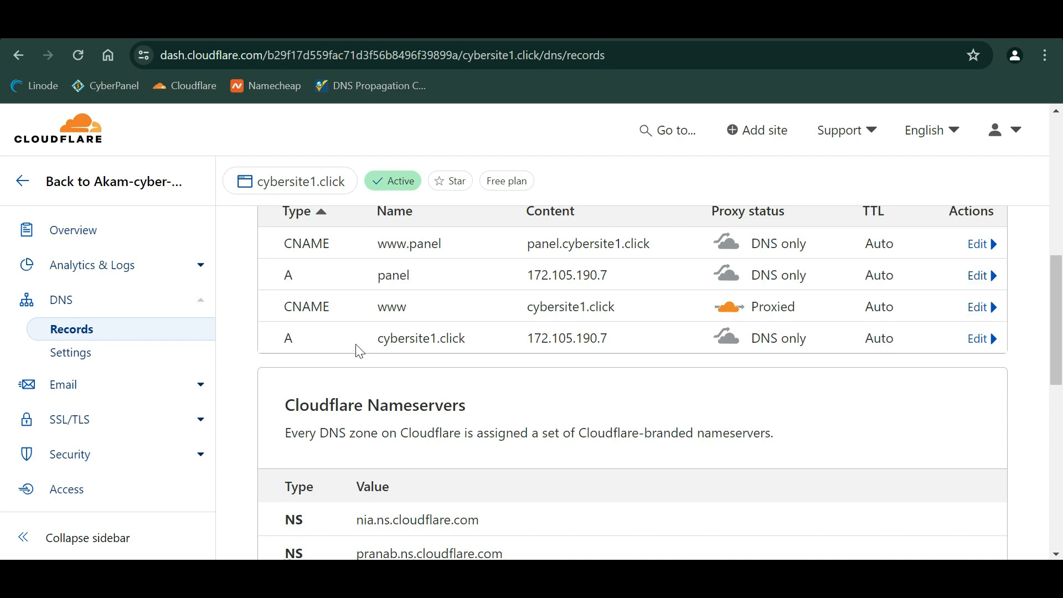
pyautogui.click(976, 339)
pyautogui.click(744, 394)
pyautogui.scroll(-1, 743, 394)
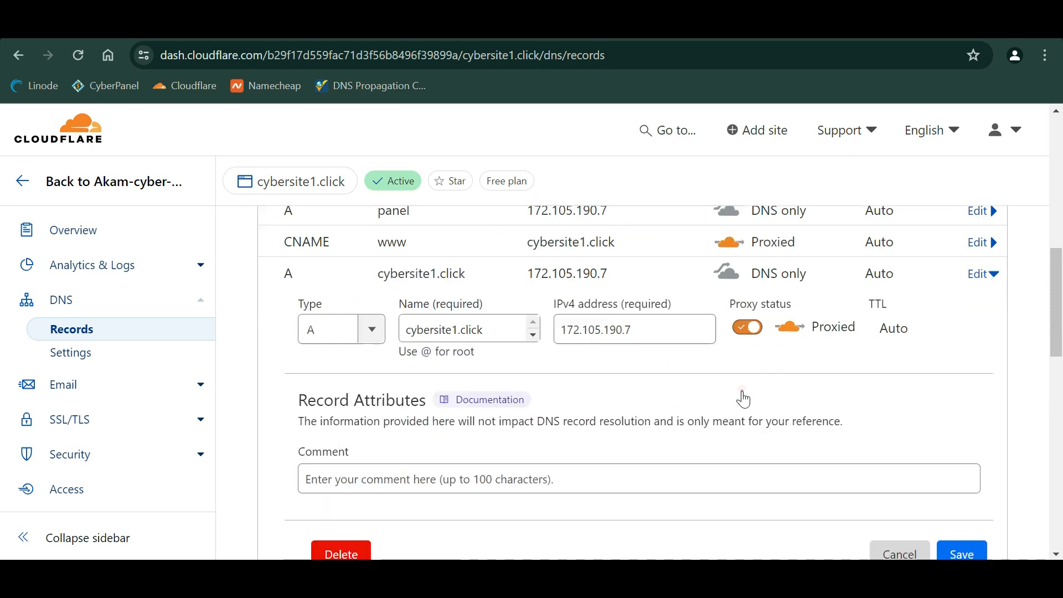
pyautogui.click(961, 548)
pyautogui.scroll(1, 803, 433)
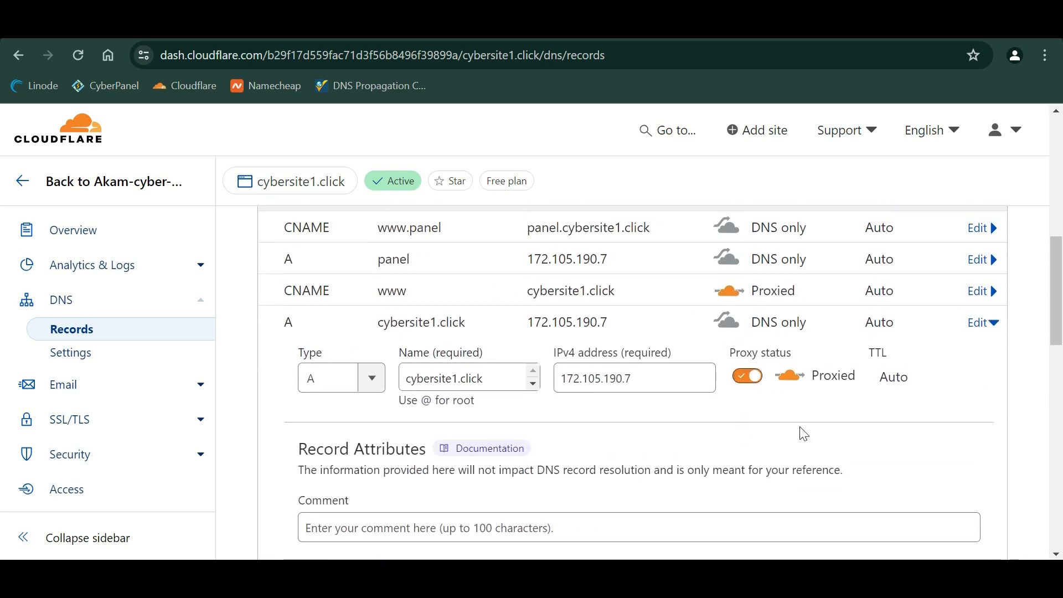
pyautogui.scroll(1, 321, 244)
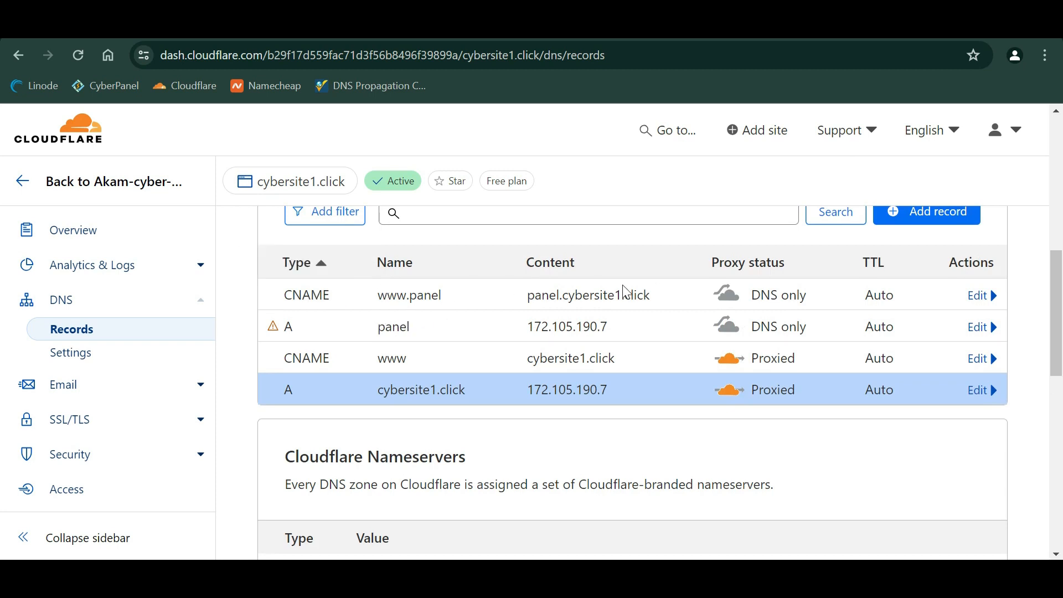
pyautogui.scroll(-8, 754, 380)
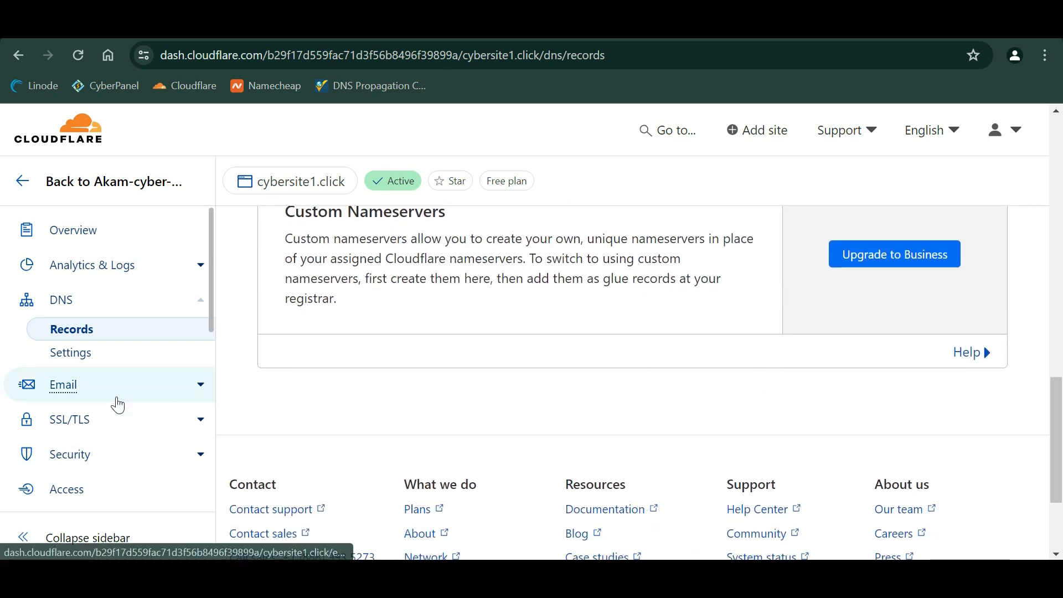
pyautogui.scroll(-2, 111, 427)
pyautogui.scroll(-2, 138, 376)
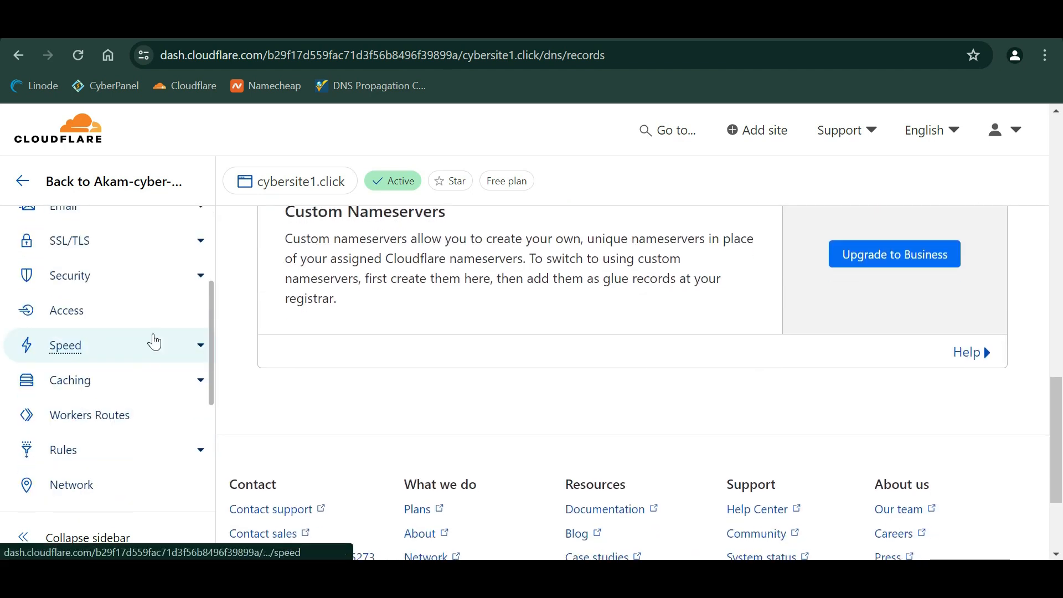
pyautogui.scroll(1, 152, 340)
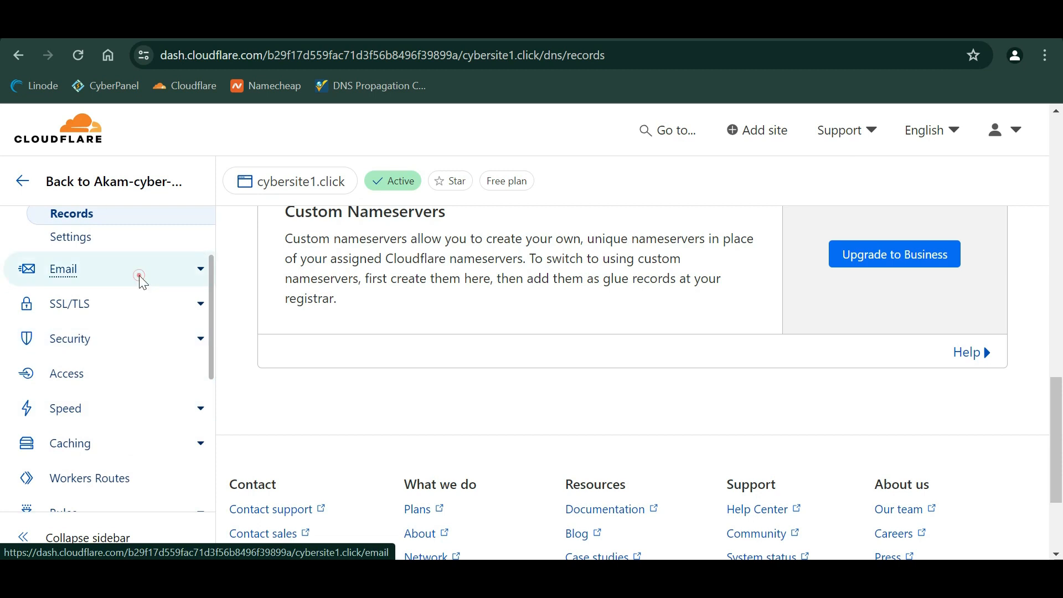
# - Review the Email Routing overview for cybersite1.click
pyautogui.click(139, 276)
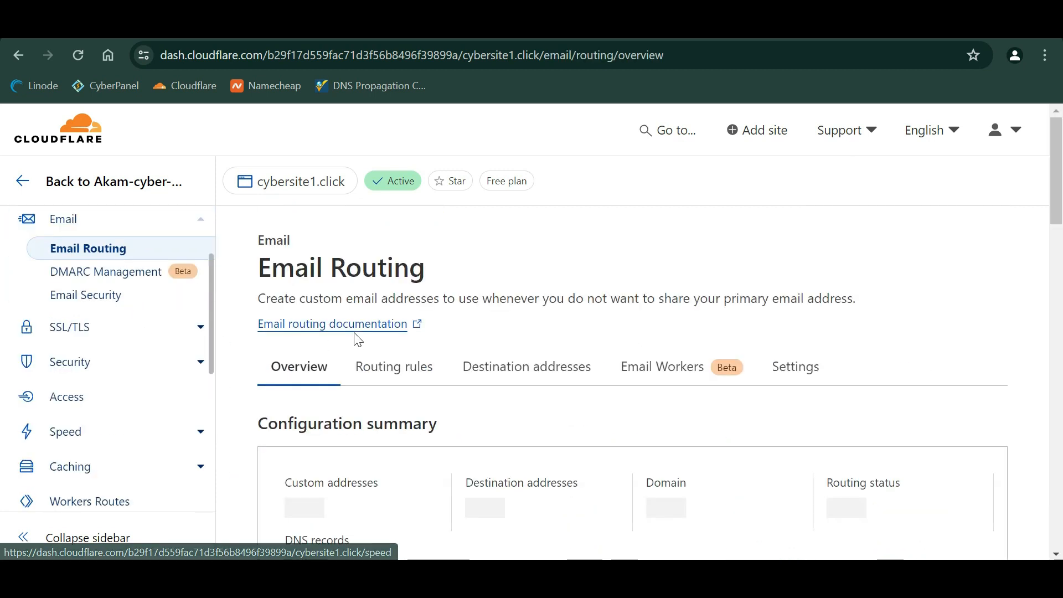
pyautogui.scroll(-3, 541, 366)
pyautogui.scroll(3, 584, 387)
pyautogui.scroll(-5, 584, 390)
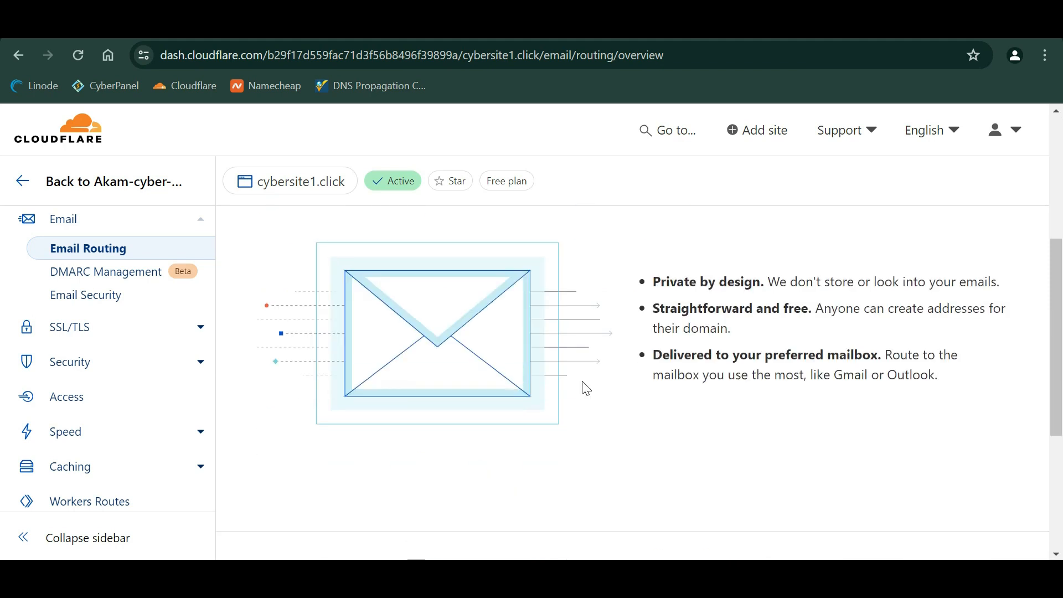
pyautogui.scroll(2, 105, 271)
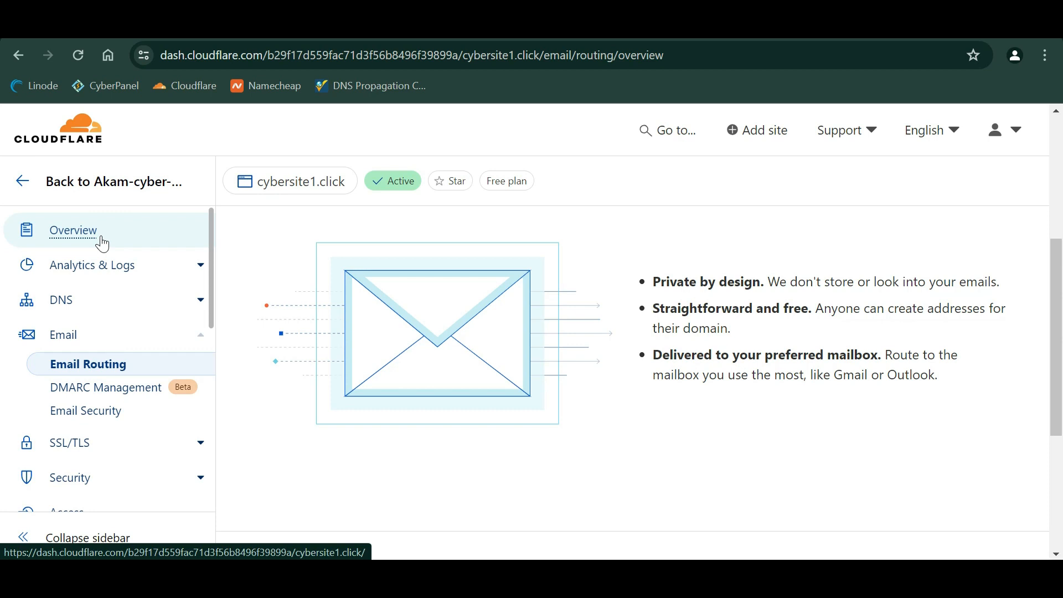
pyautogui.scroll(-2, 108, 360)
pyautogui.scroll(1, 119, 456)
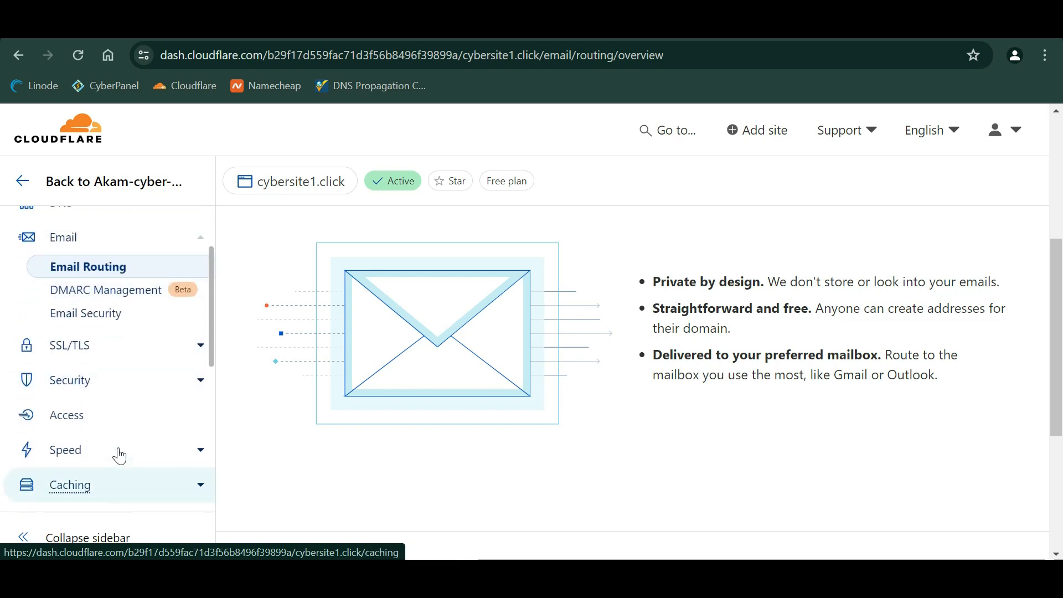
pyautogui.scroll(2, 132, 377)
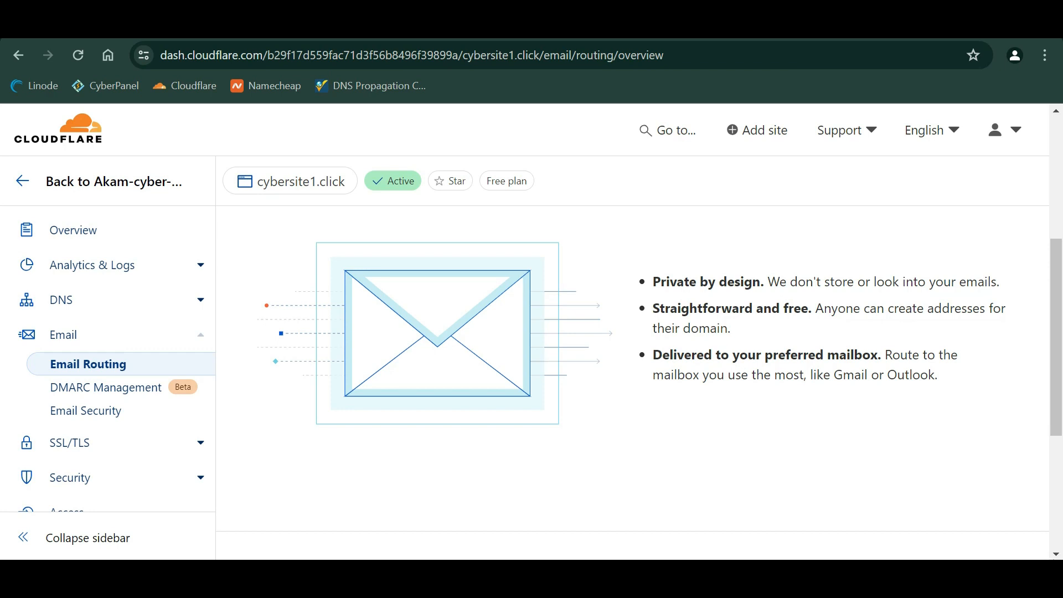
pyautogui.hotkey('ctrl', 'Tab')
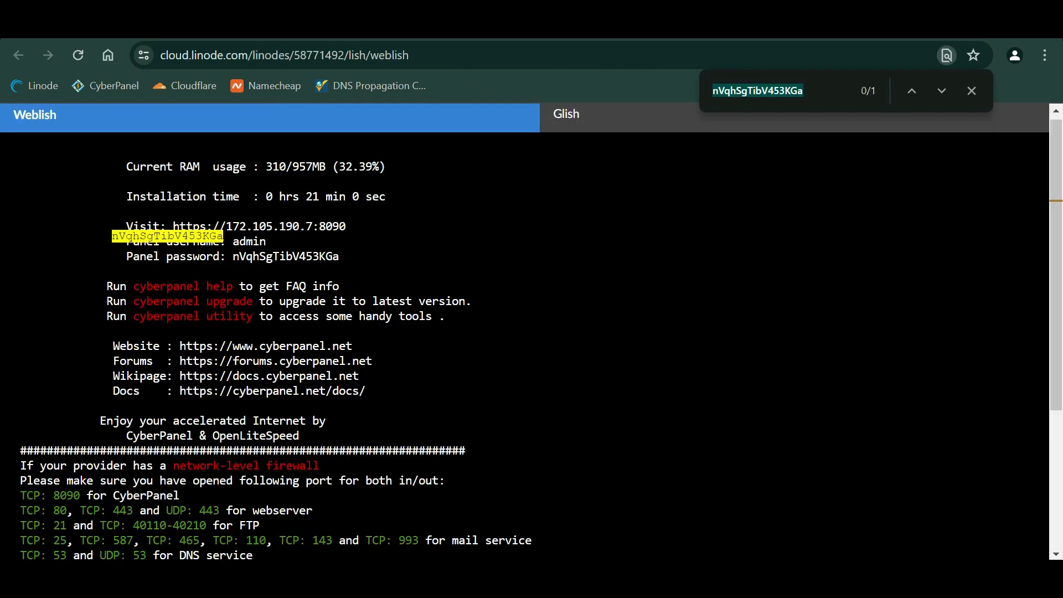
# - Reboot the ubuntu-ap-cyberpanel Linode, confirming with Reboot Linode
pyautogui.hotkey('ctrl', 'Tab')
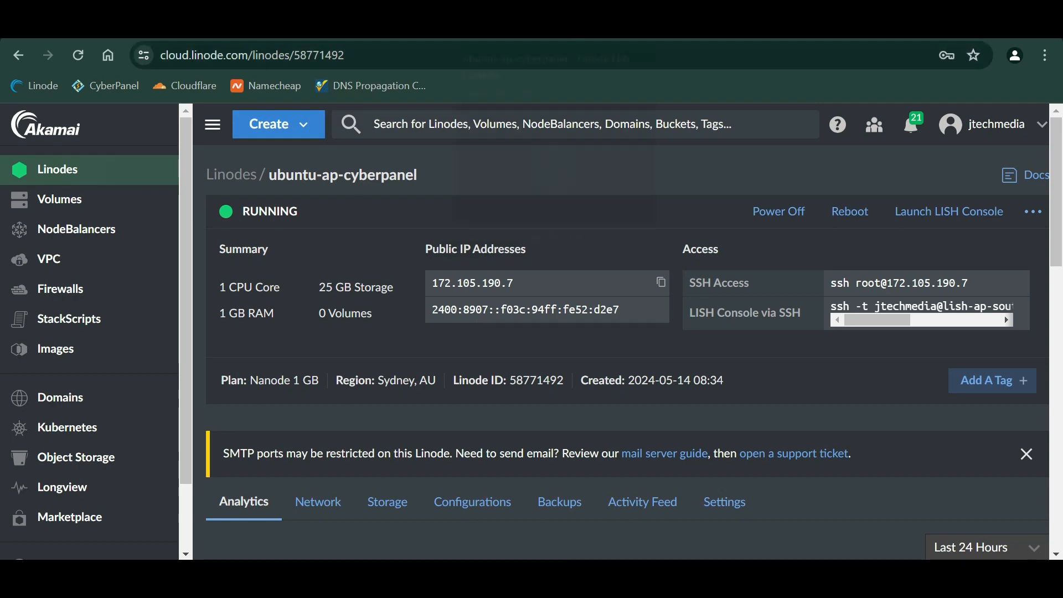
pyautogui.click(865, 216)
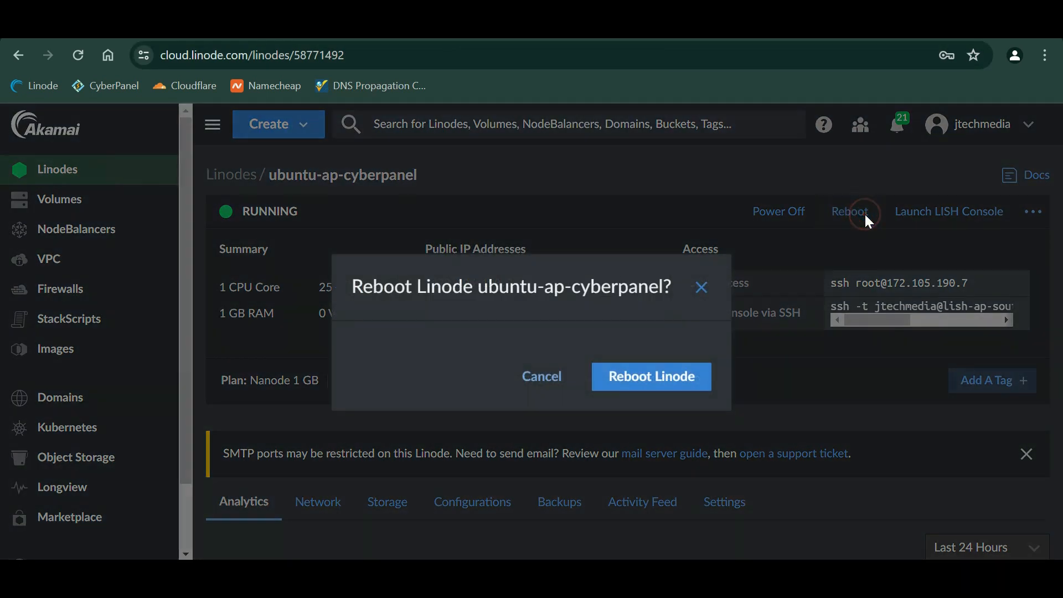
pyautogui.click(670, 379)
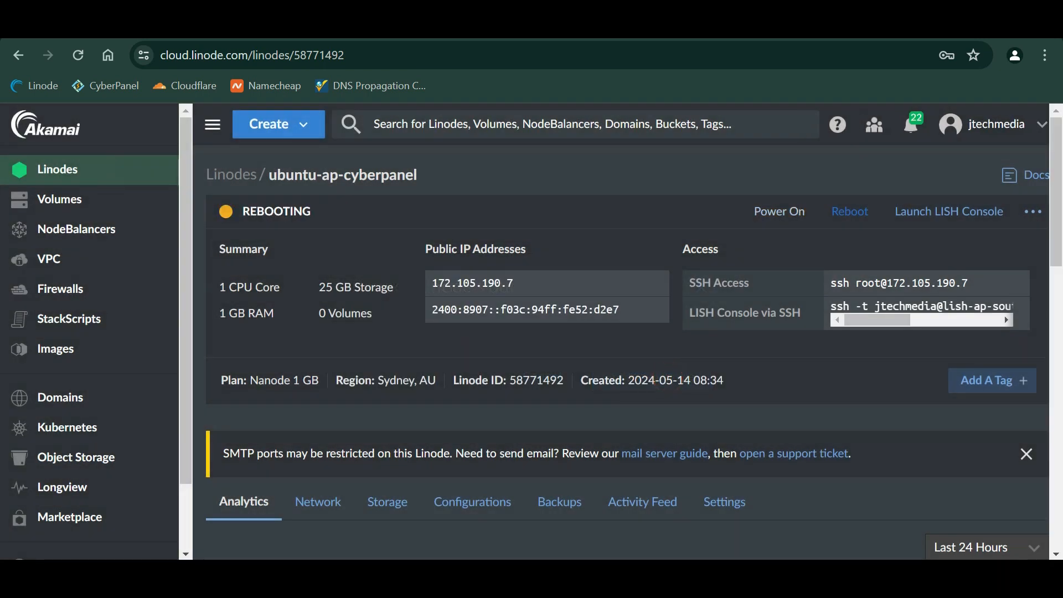